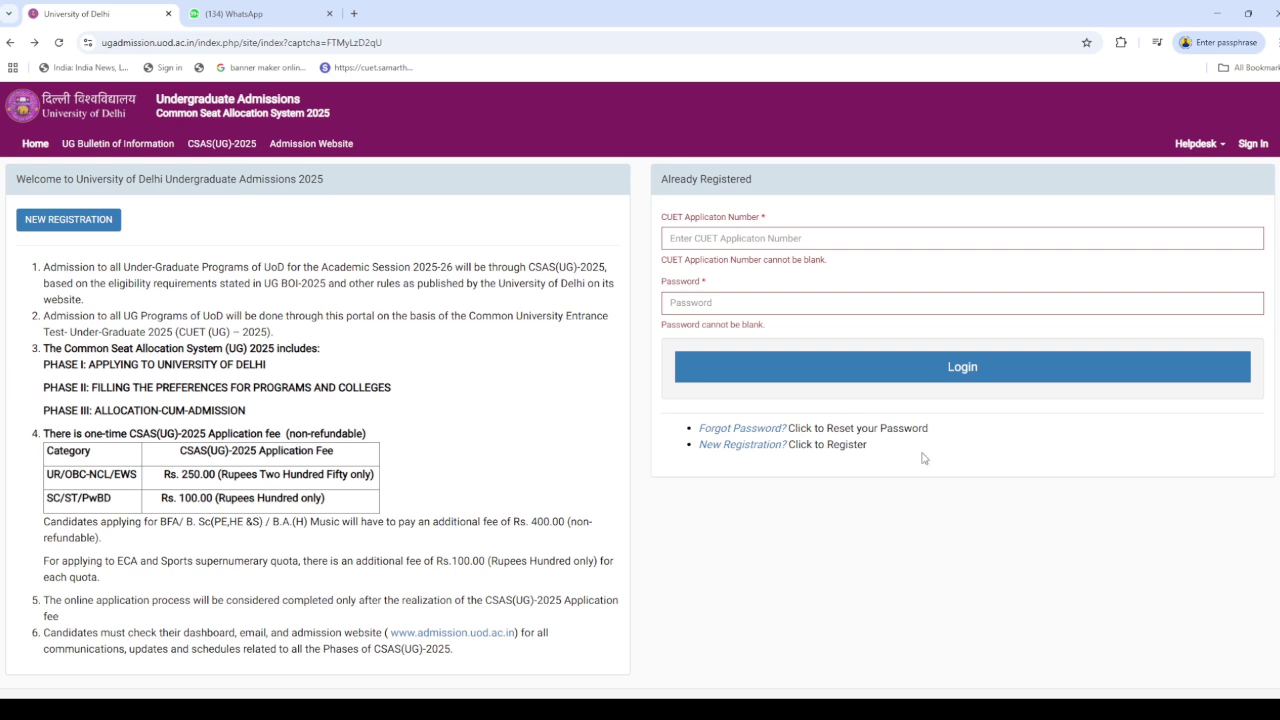
Start a new registration and enter the CUET application number
{"action": "left_click", "coordinate": [727, 455]}
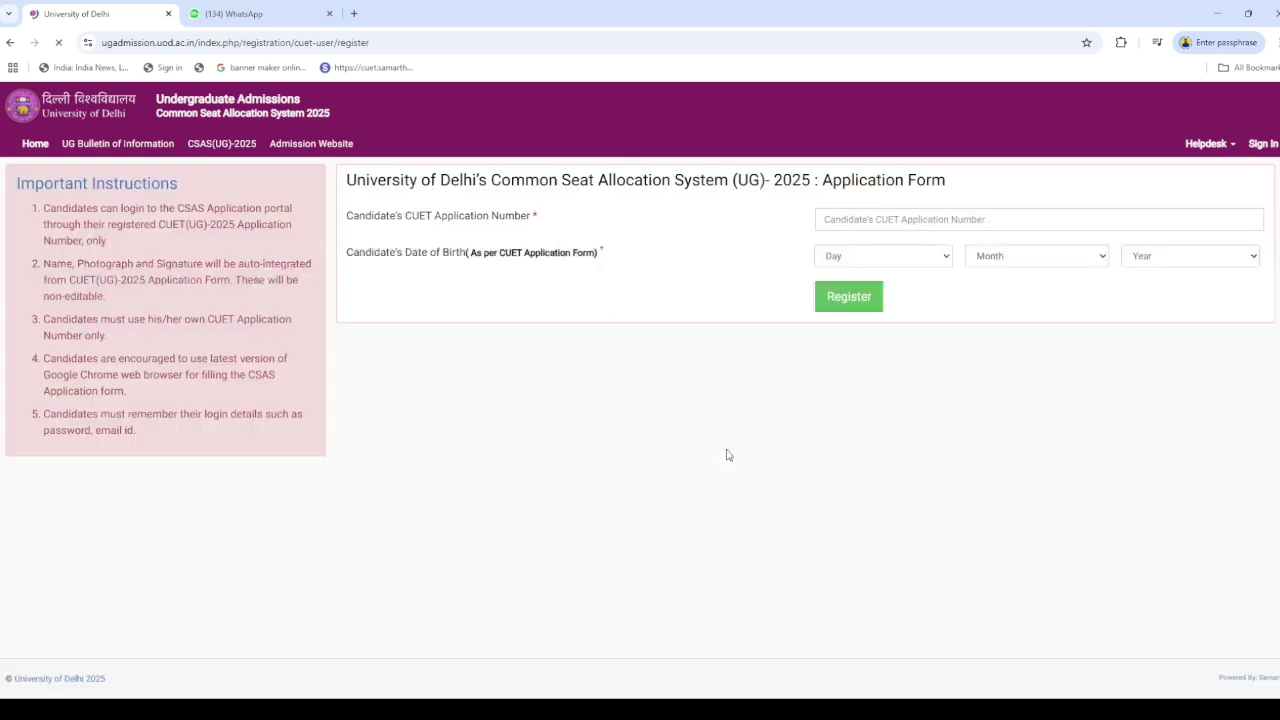
{"action": "left_click", "coordinate": [880, 224]}
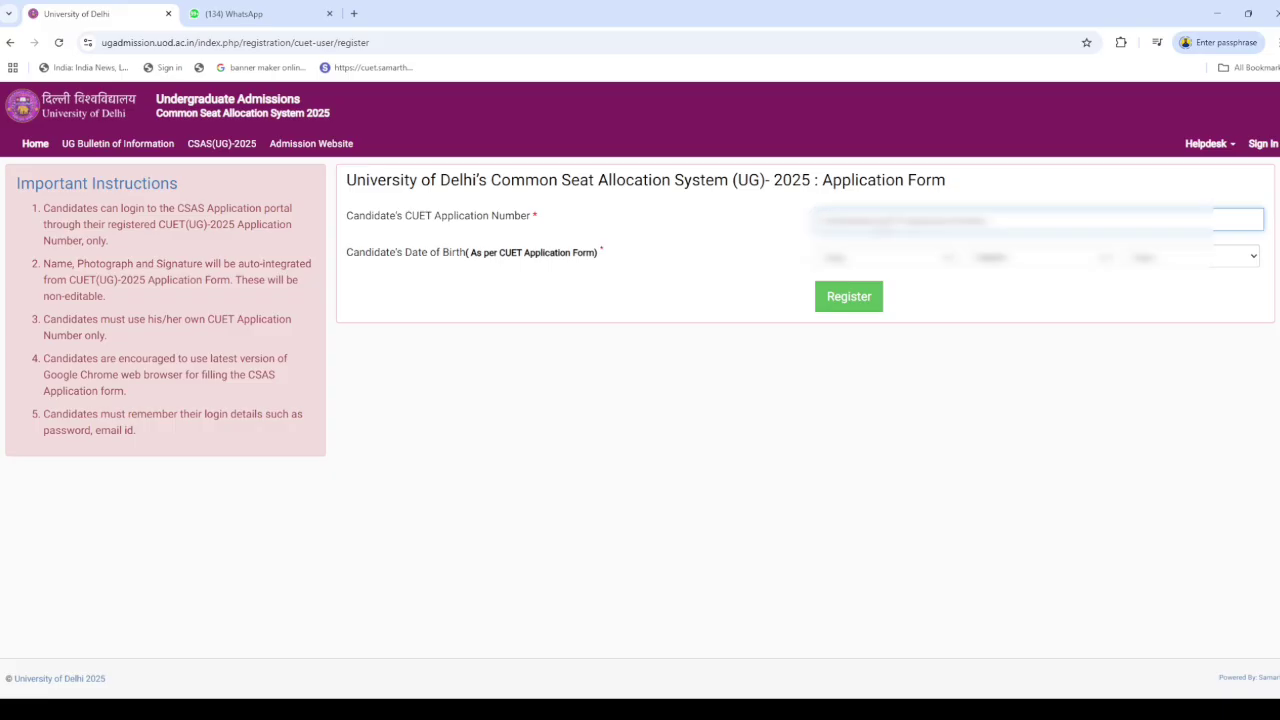
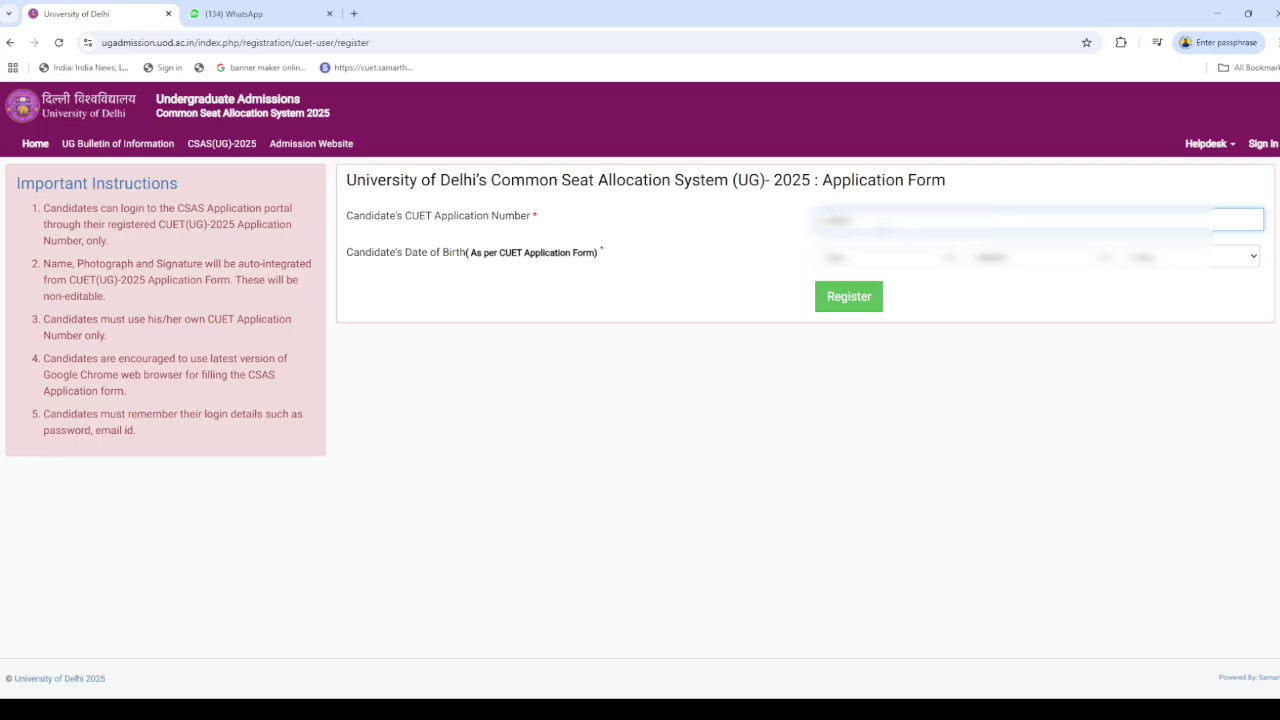
Choose the day, month and year of birth, then submit the registration
{"action": "left_click", "coordinate": [898, 258]}
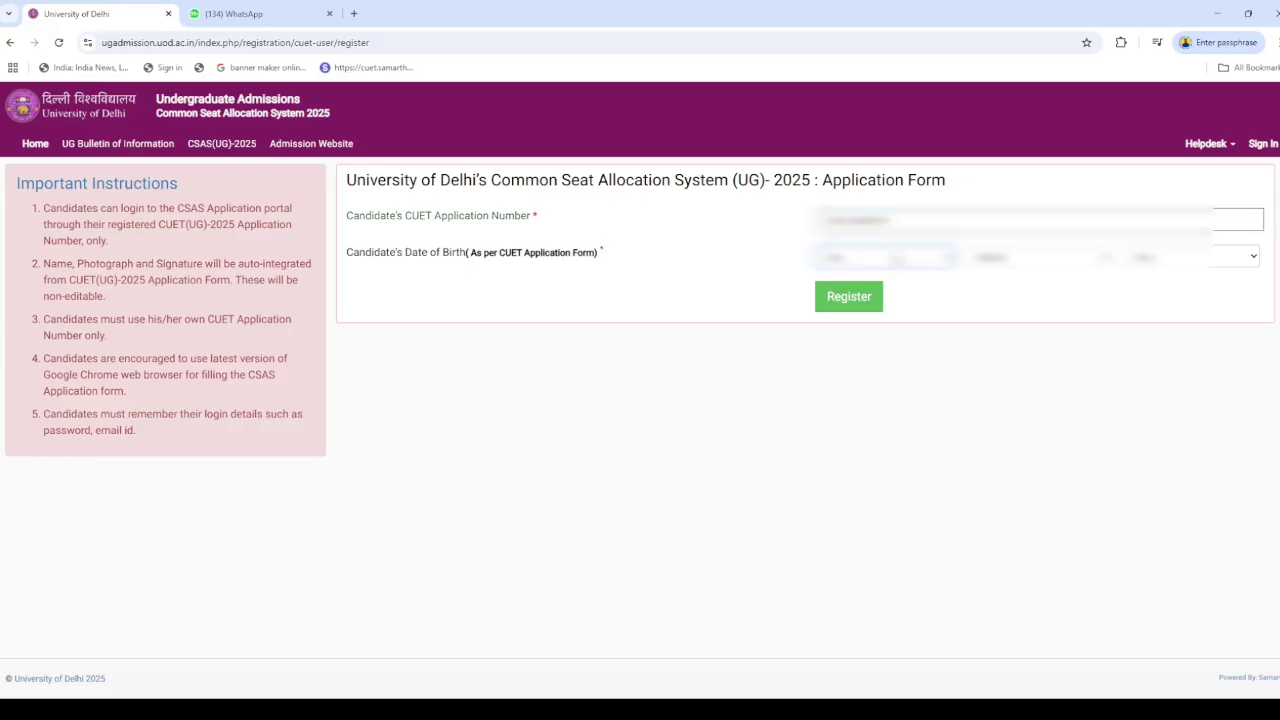
{"action": "key", "text": "1"}
{"action": "left_click", "coordinate": [1029, 267]}
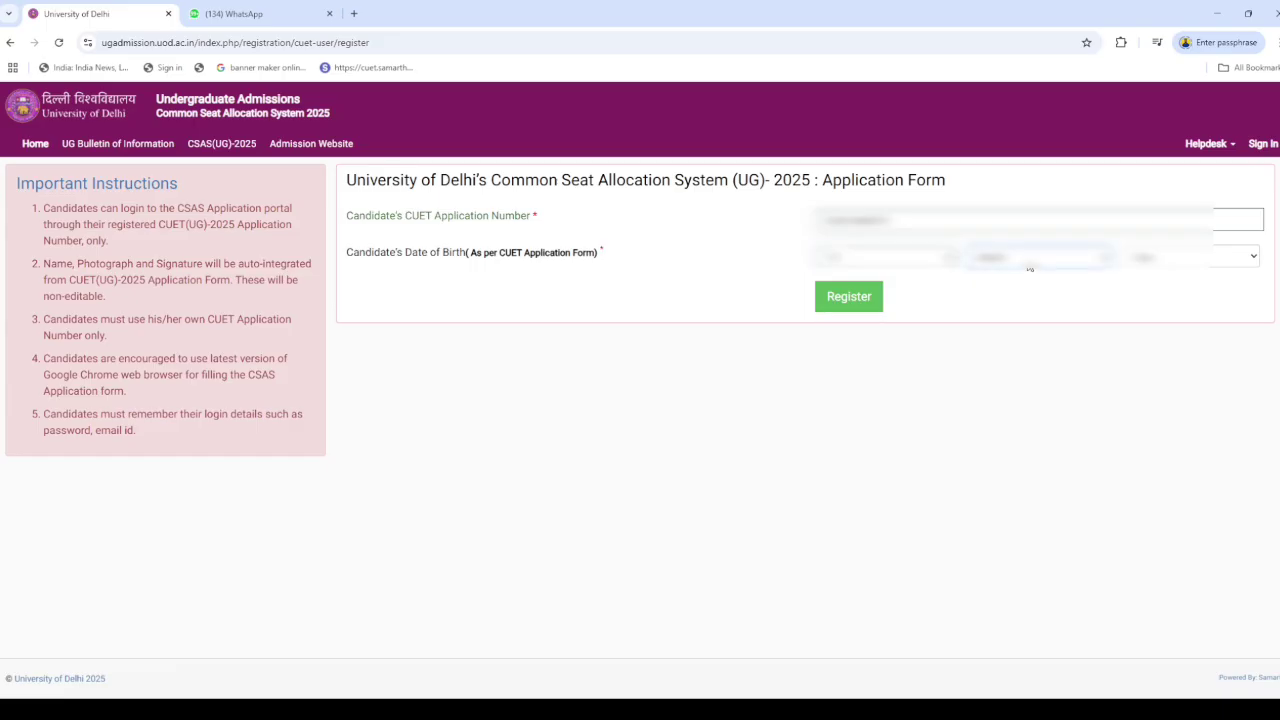
{"action": "left_click", "coordinate": [1210, 268]}
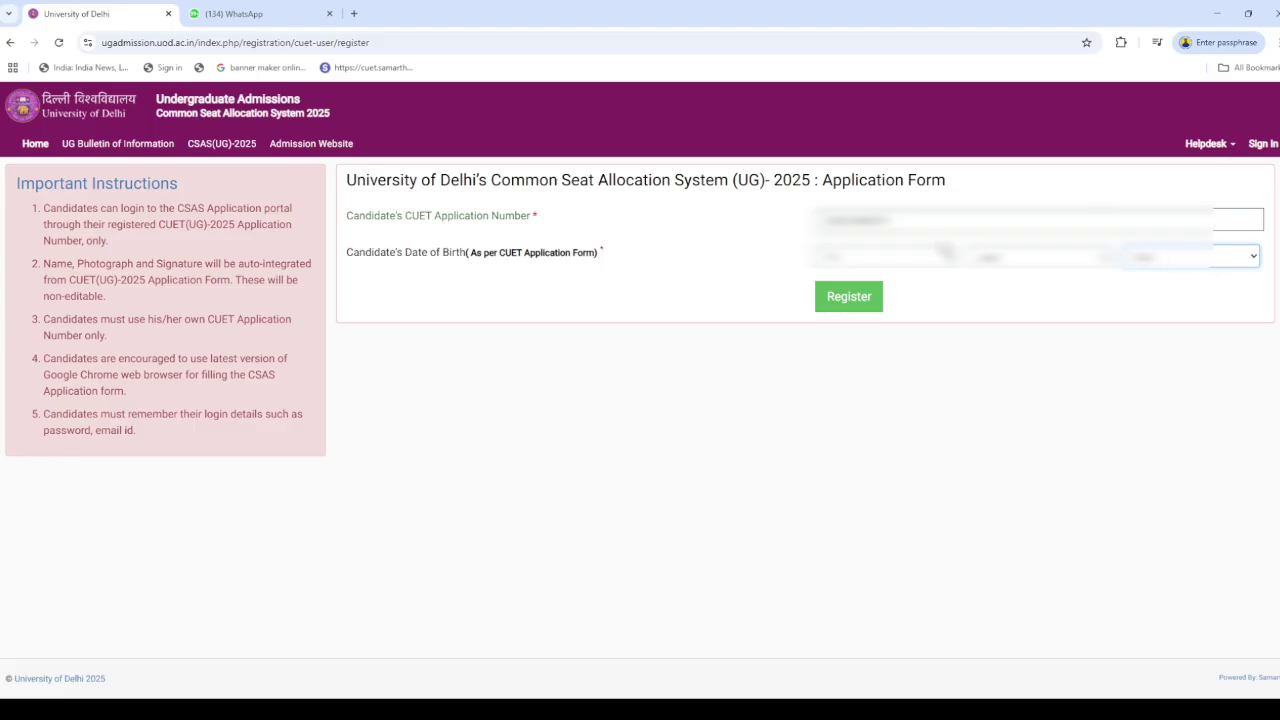
{"action": "left_click", "coordinate": [888, 257]}
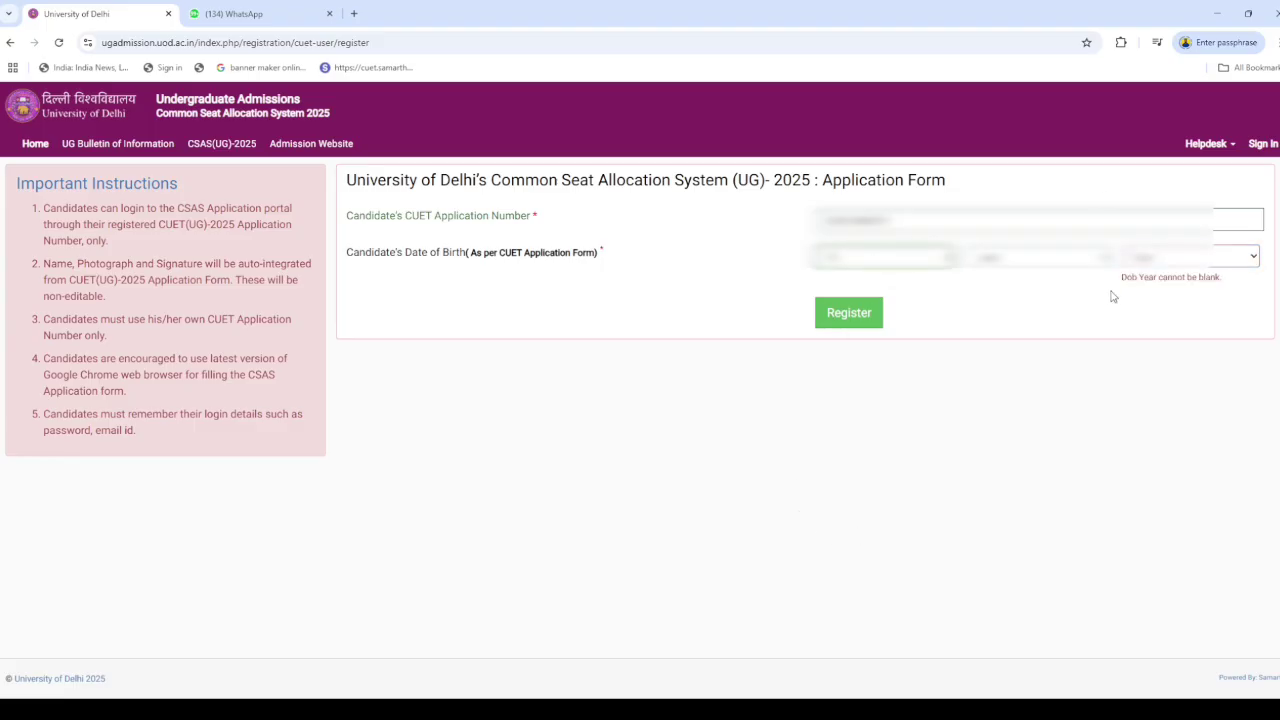
{"action": "left_click", "coordinate": [1062, 259]}
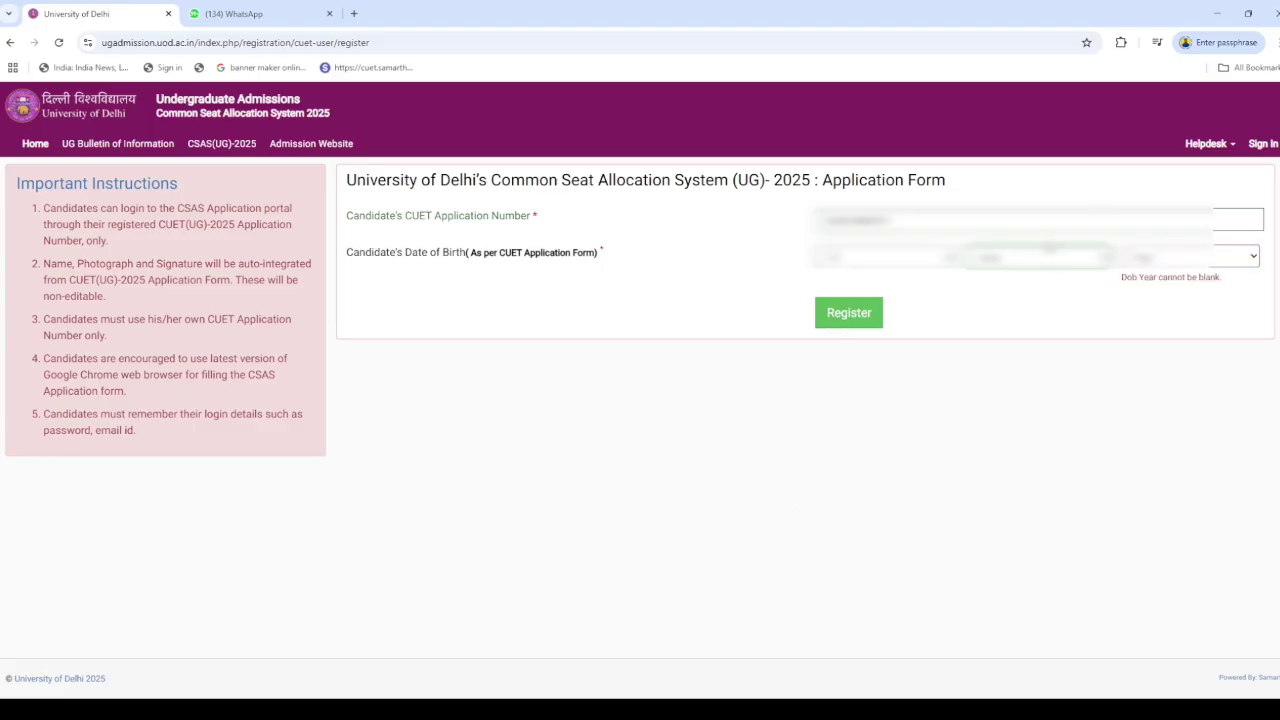
{"action": "left_click", "coordinate": [1022, 436]}
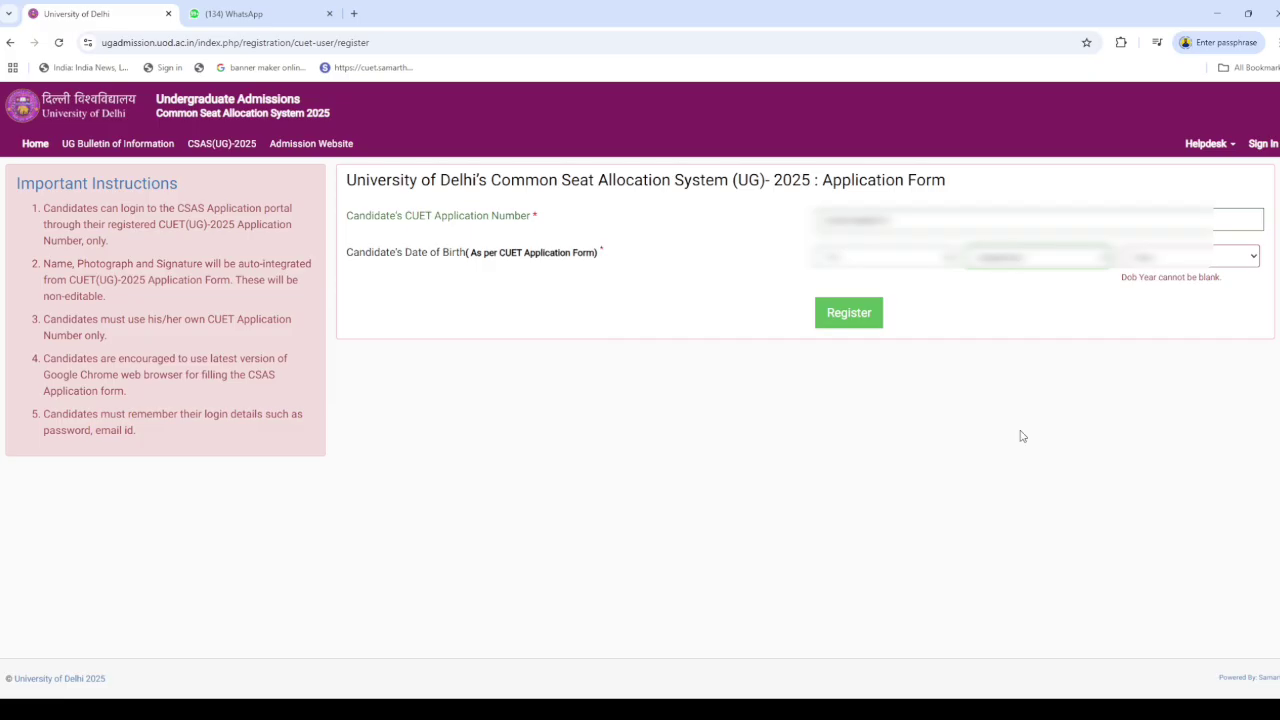
{"action": "left_click", "coordinate": [1145, 266]}
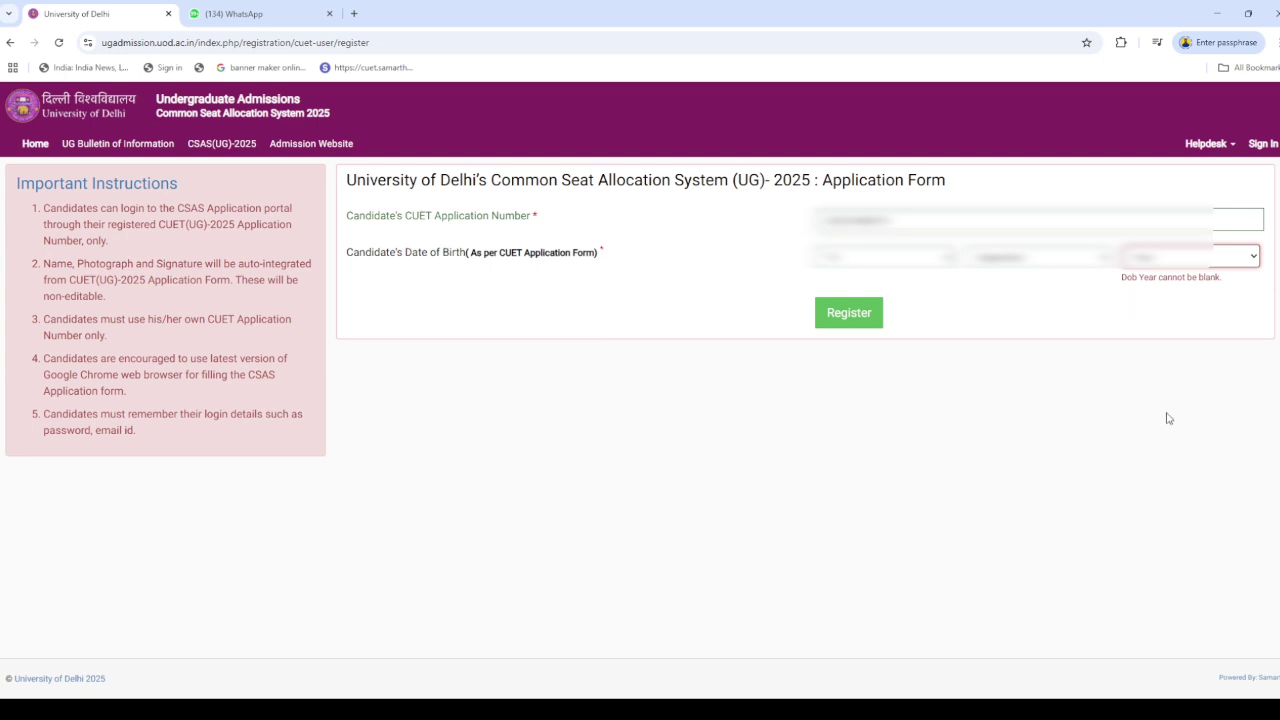
{"action": "left_click", "coordinate": [1161, 347]}
{"action": "left_click", "coordinate": [852, 305]}
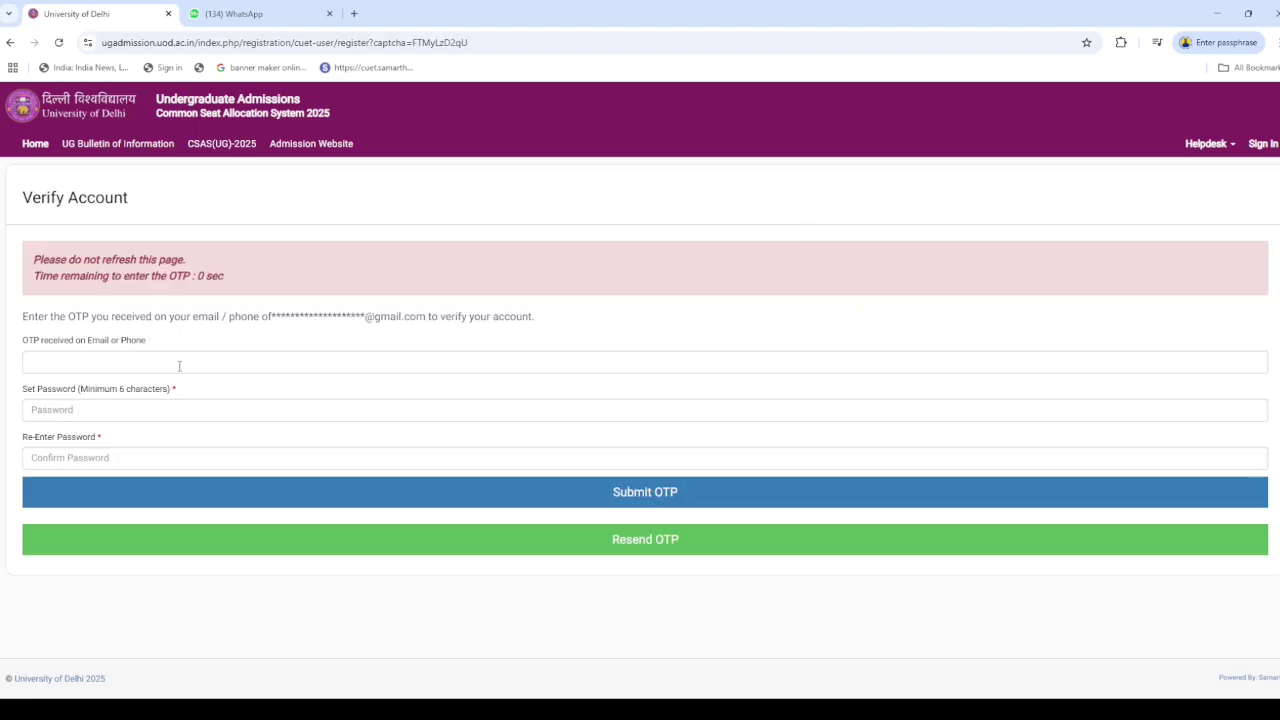
Enter the received OTP, set and confirm the new account password, and submit
{"action": "left_click", "coordinate": [179, 366]}
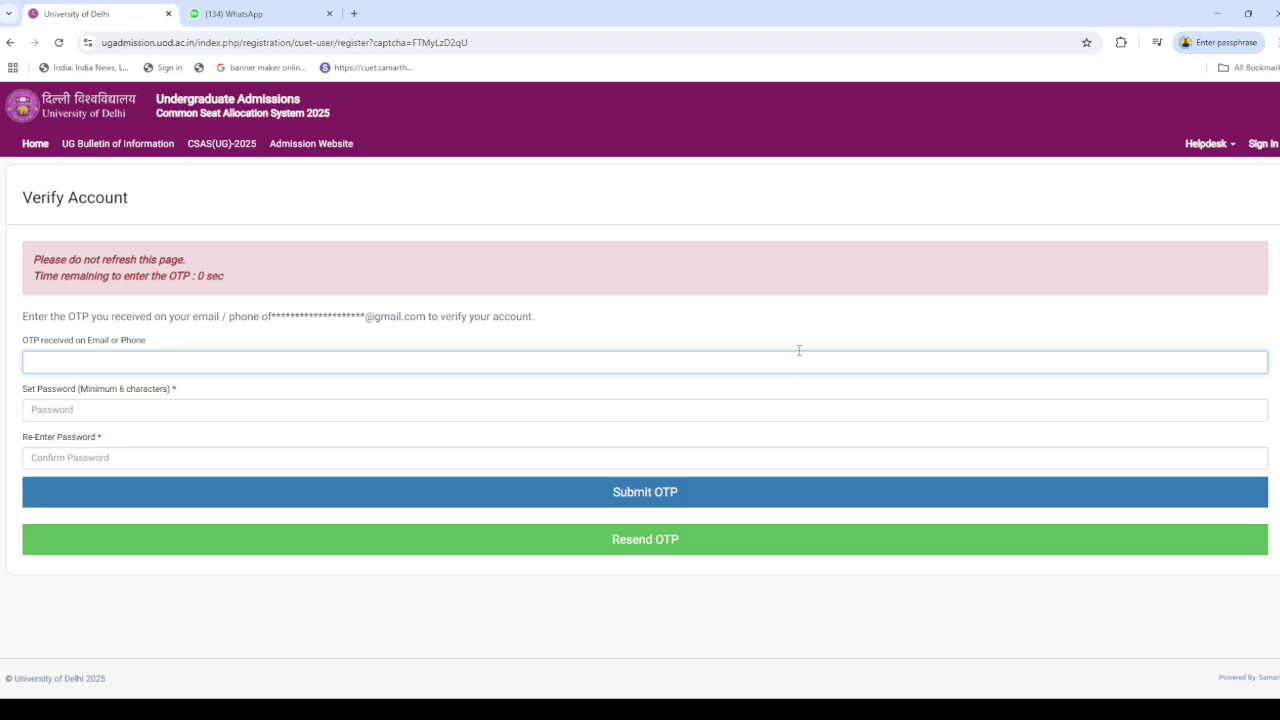
{"action": "left_click", "coordinate": [866, 323]}
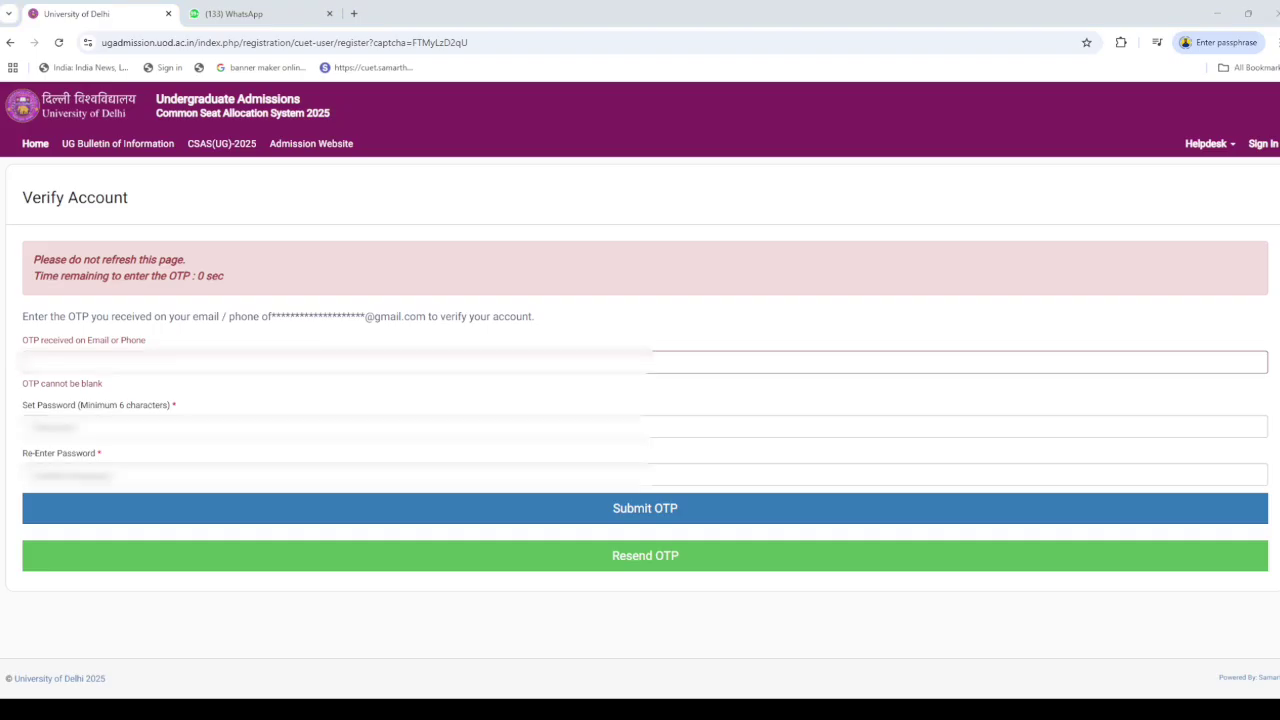
{"action": "left_click", "coordinate": [87, 364]}
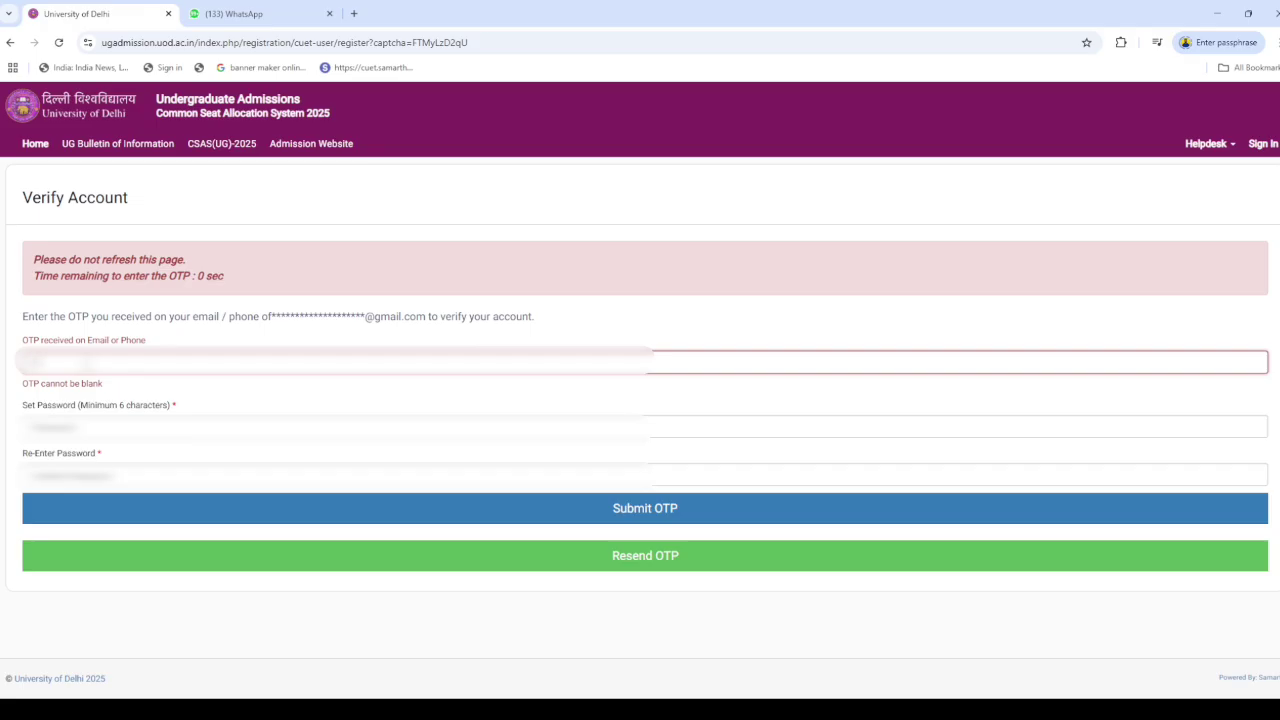
{"action": "type", "text": "00000"}
{"action": "left_click", "coordinate": [86, 427]}
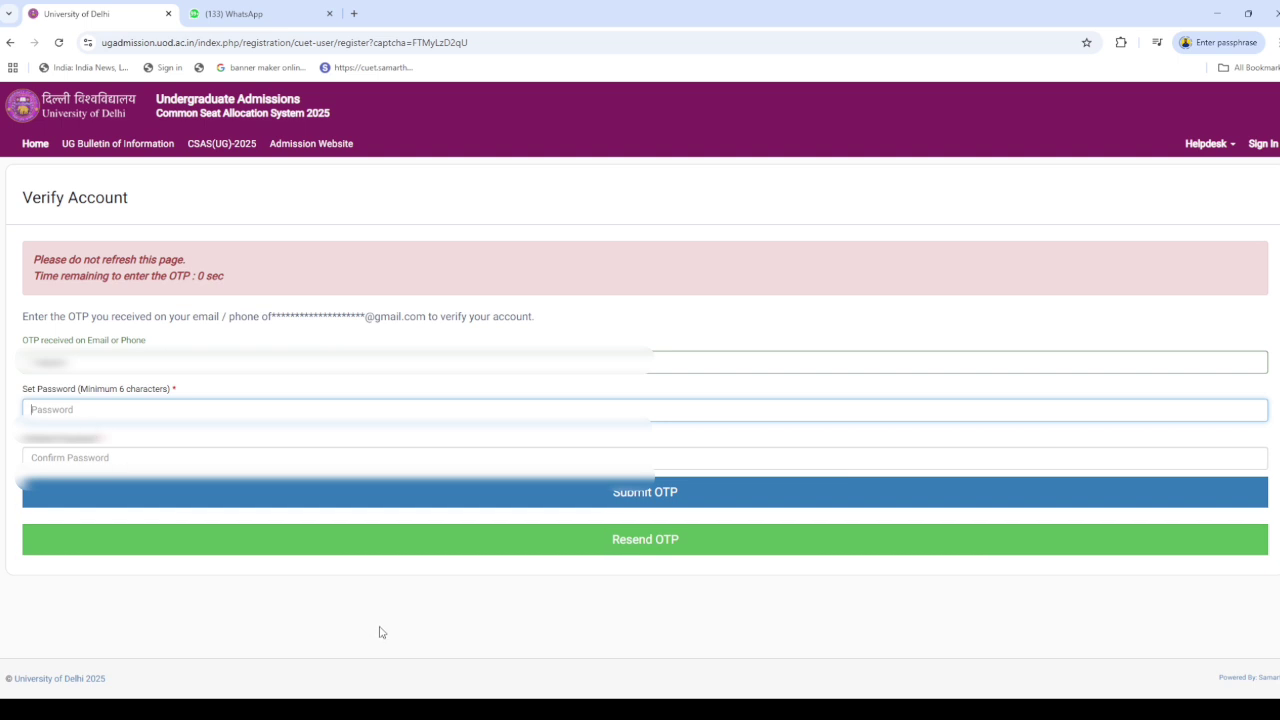
{"action": "type", "text": "•••"}
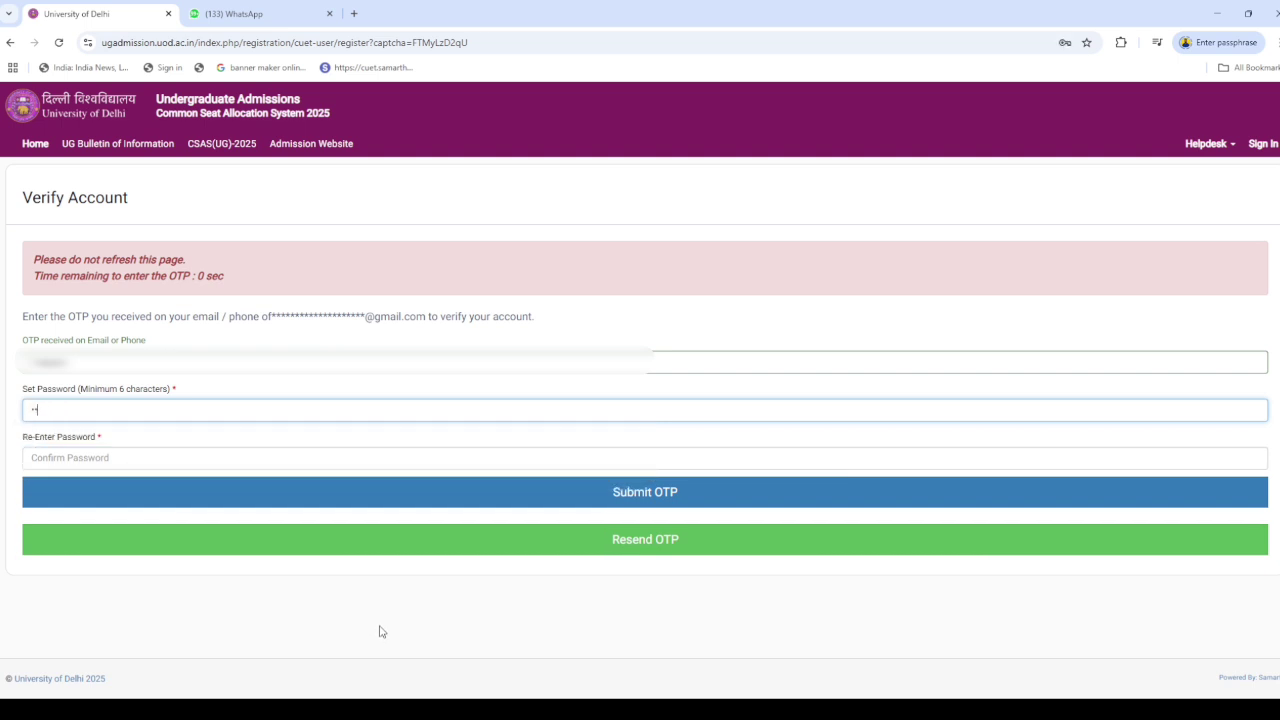
{"action": "type", "text": "•••"}
{"action": "key", "text": "Tab"}
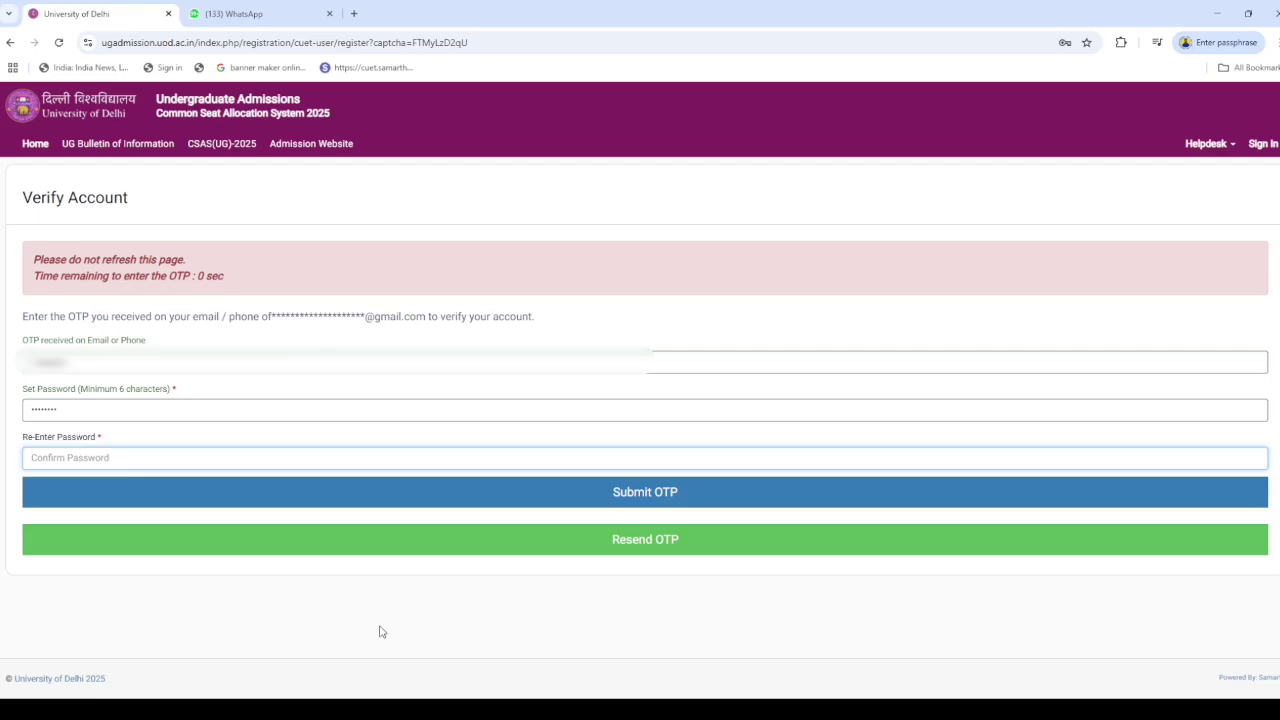
{"action": "type", "text": "••••••••"}
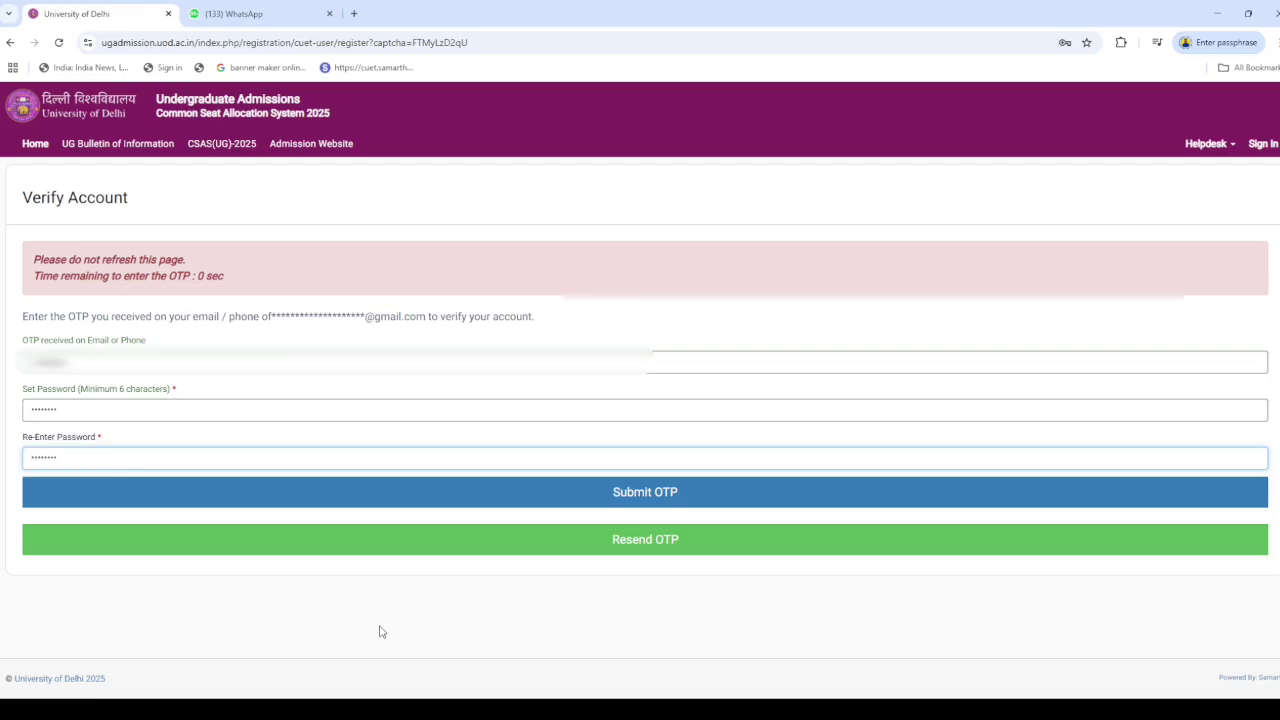
{"action": "left_click", "coordinate": [670, 496]}
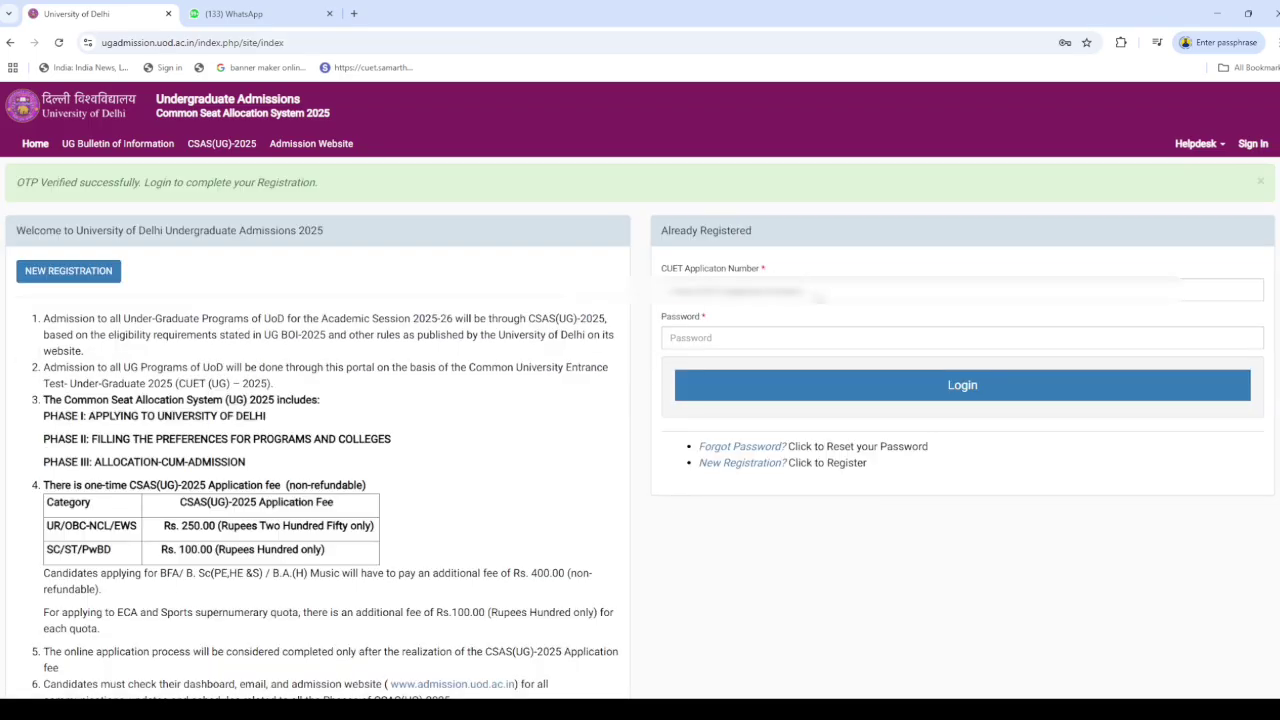
Log in from the Already Registered box with the new account password
{"action": "left_click", "coordinate": [724, 340]}
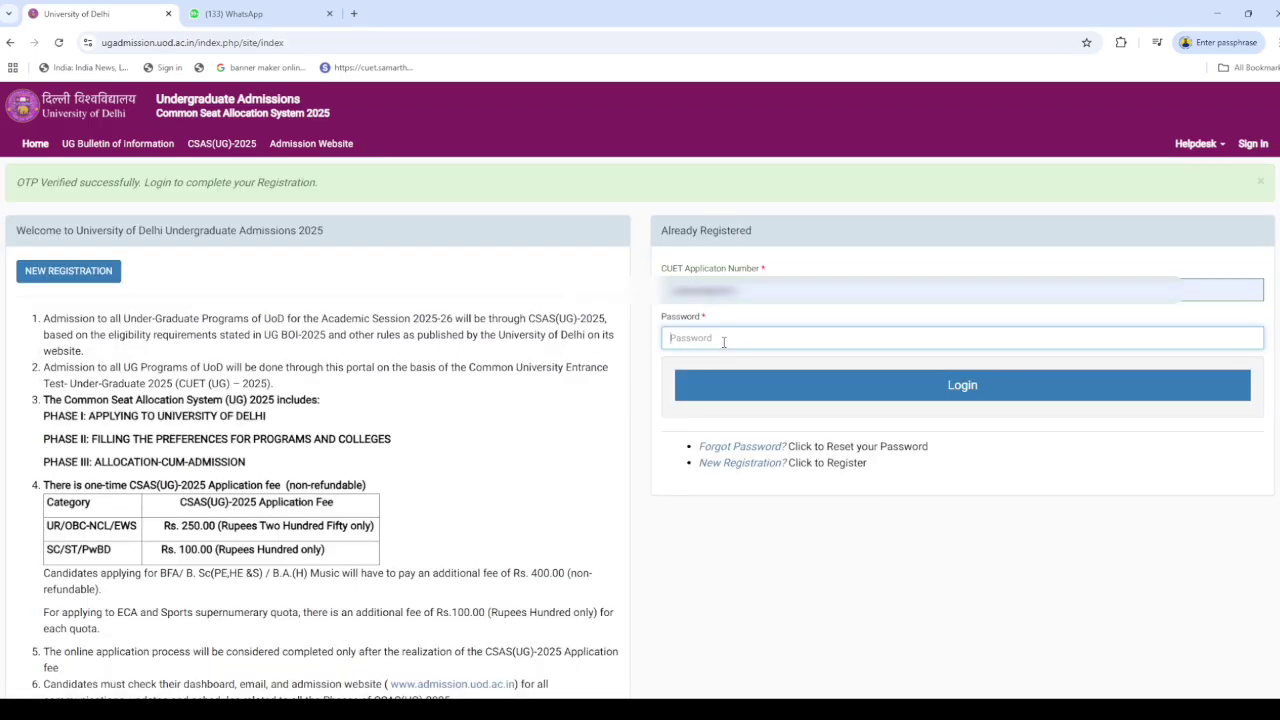
{"action": "type", "text": "••••••"}
{"action": "left_click", "coordinate": [876, 392]}
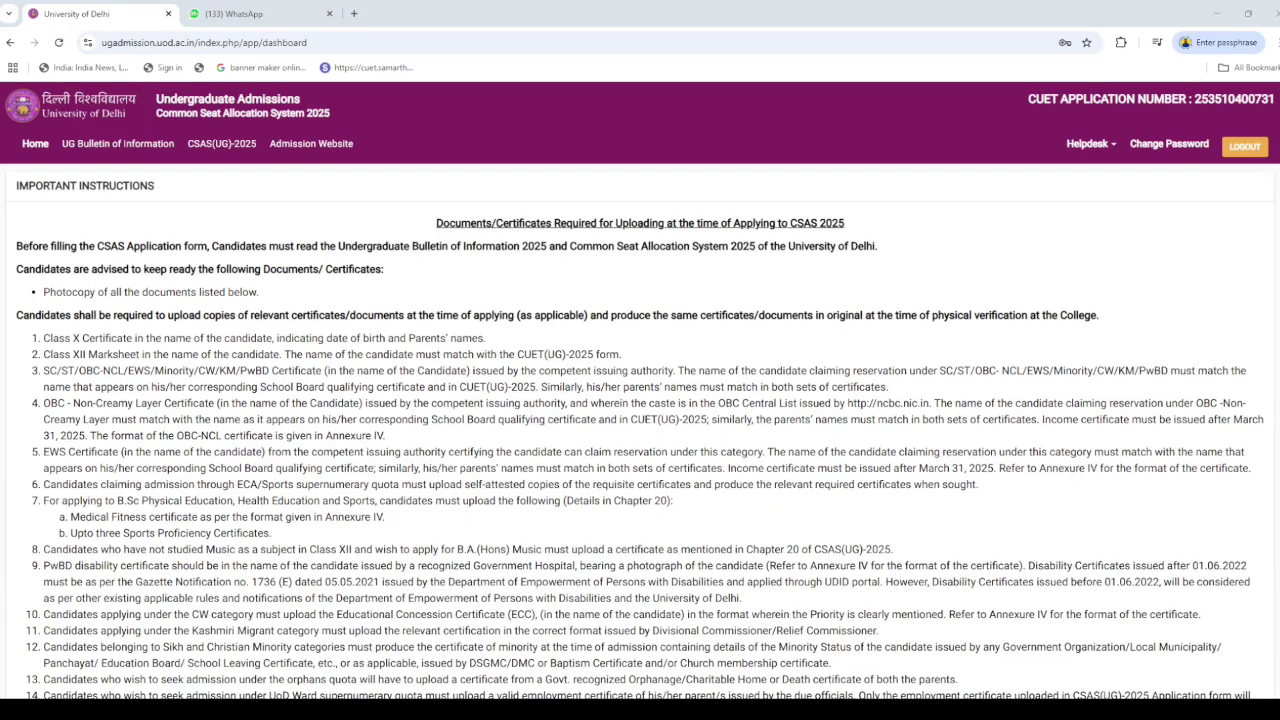
Tick 'I have read the important information' at the bottom and submit the acknowledgement
{"action": "scroll", "coordinate": [57, 591], "scroll_direction": "down", "scroll_amount": 3}
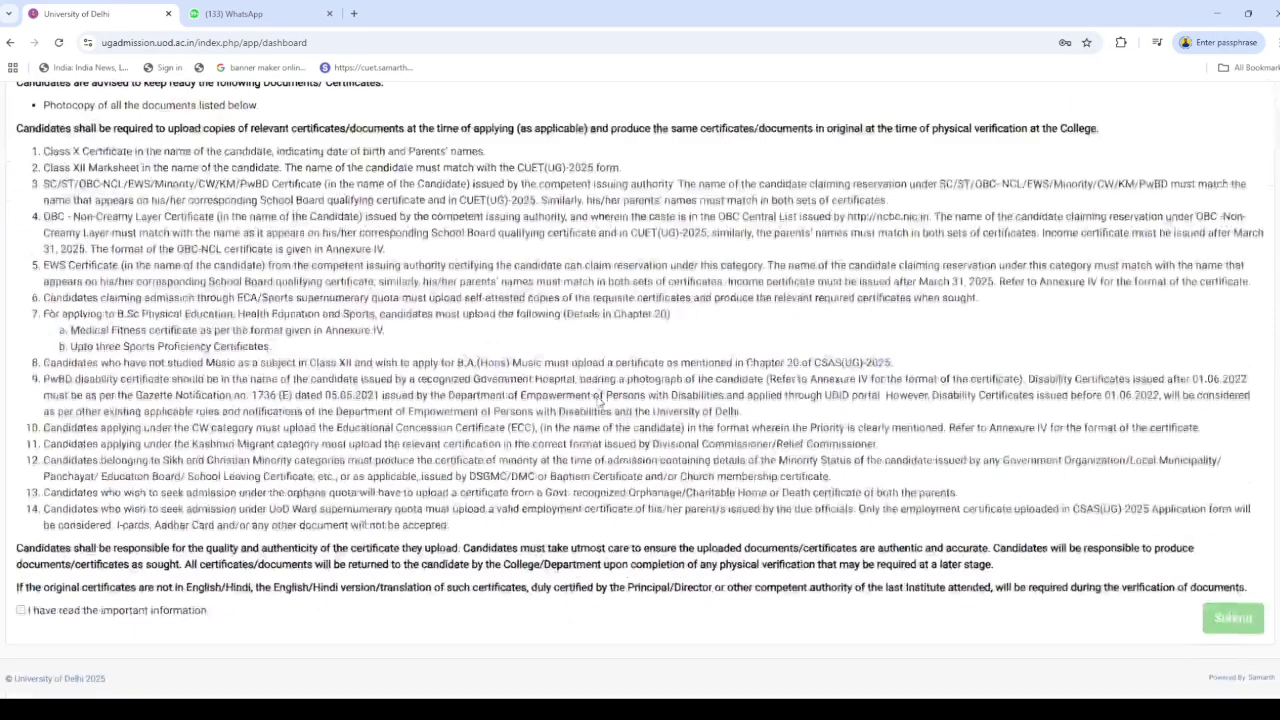
{"action": "left_click", "coordinate": [20, 611]}
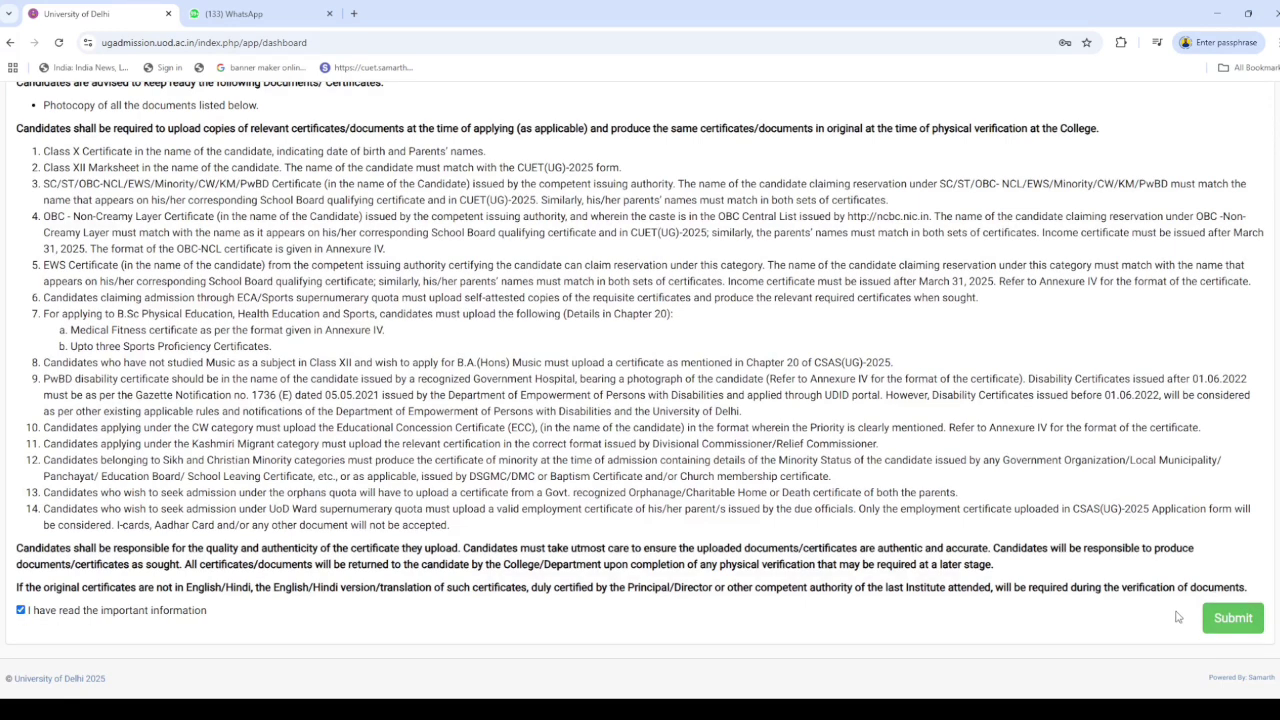
{"action": "left_click", "coordinate": [1232, 618]}
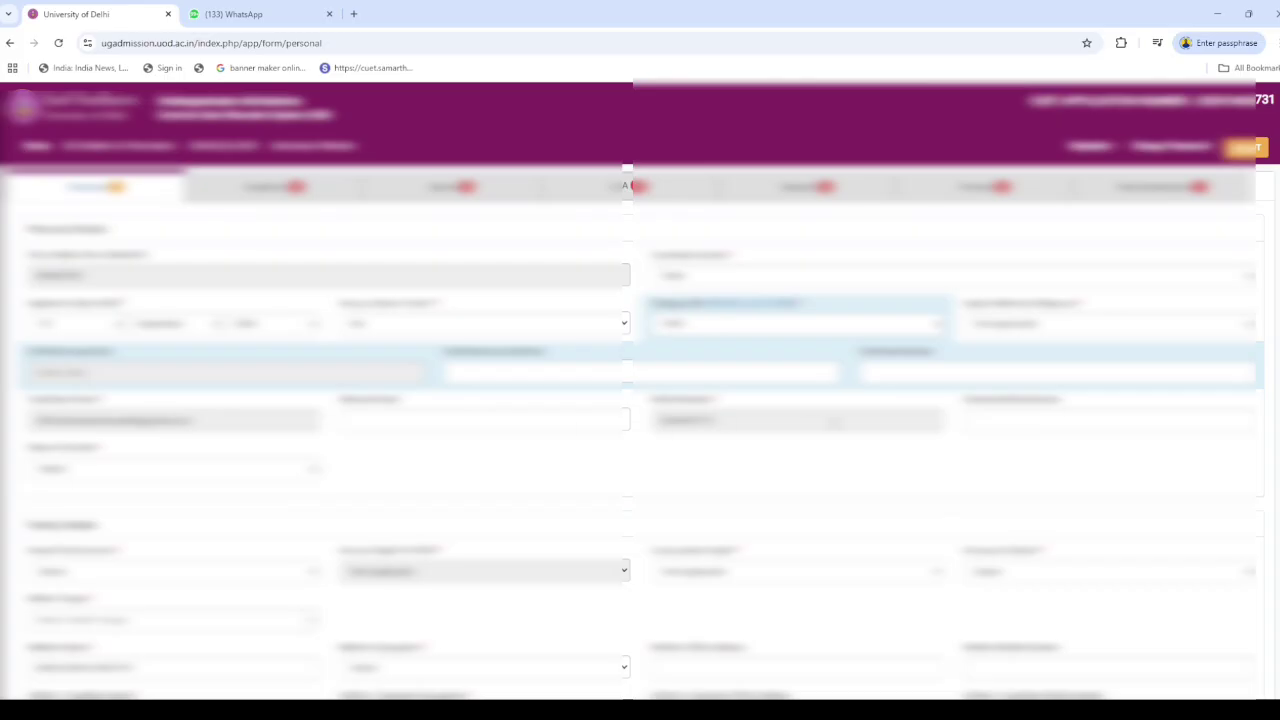
Choose values in the first personal and family detail dropdowns
{"action": "left_click", "coordinate": [120, 472]}
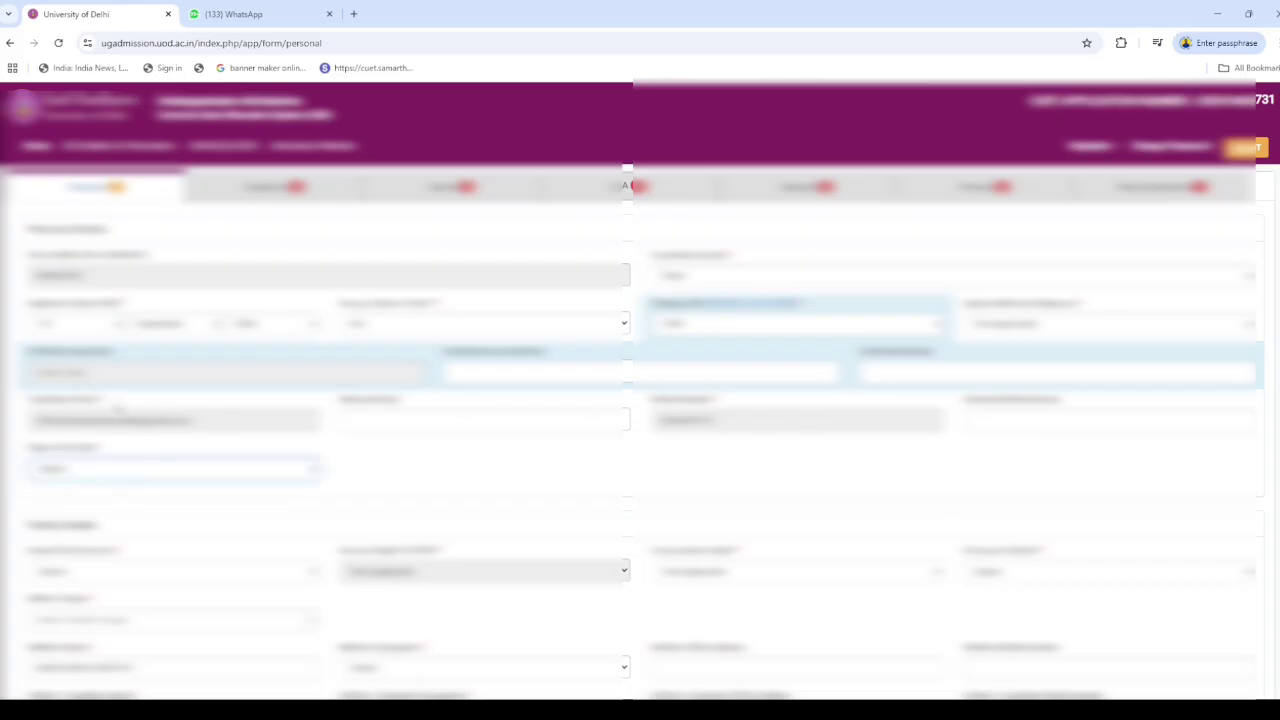
{"action": "left_click", "coordinate": [99, 406]}
{"action": "left_click", "coordinate": [488, 490]}
{"action": "scroll", "coordinate": [392, 604], "scroll_direction": "down", "scroll_amount": 1}
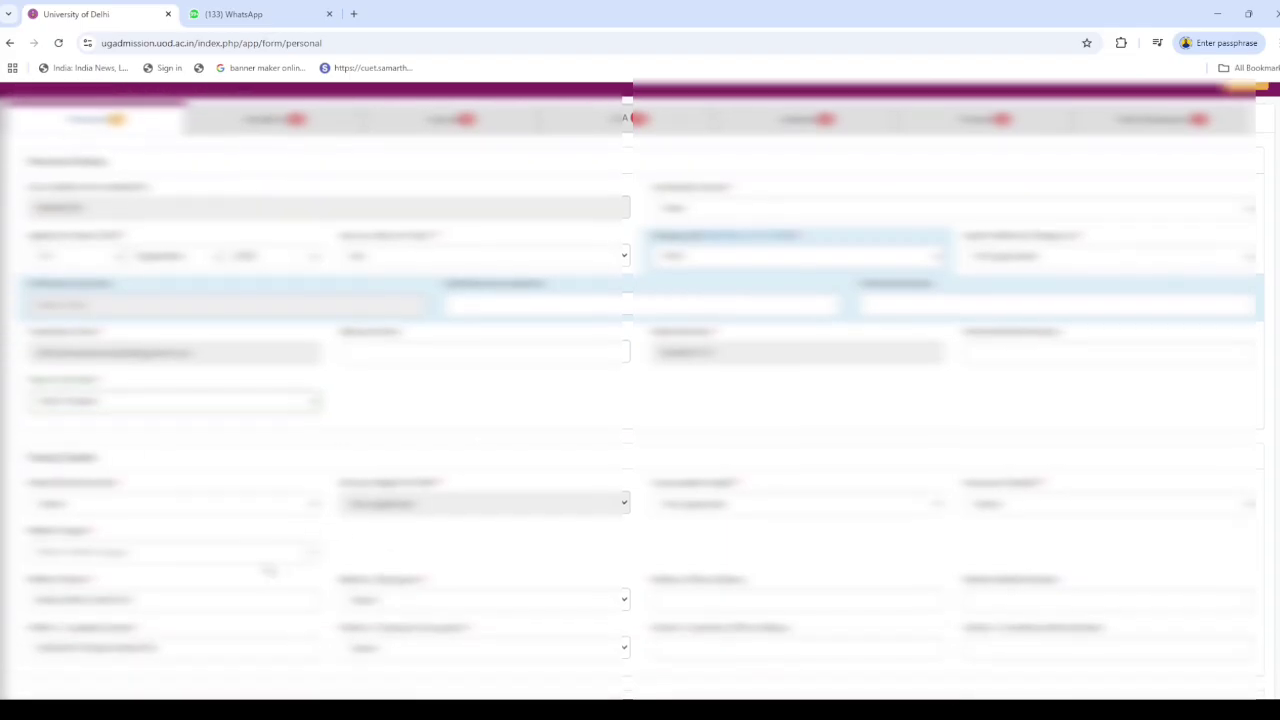
{"action": "left_click", "coordinate": [175, 513]}
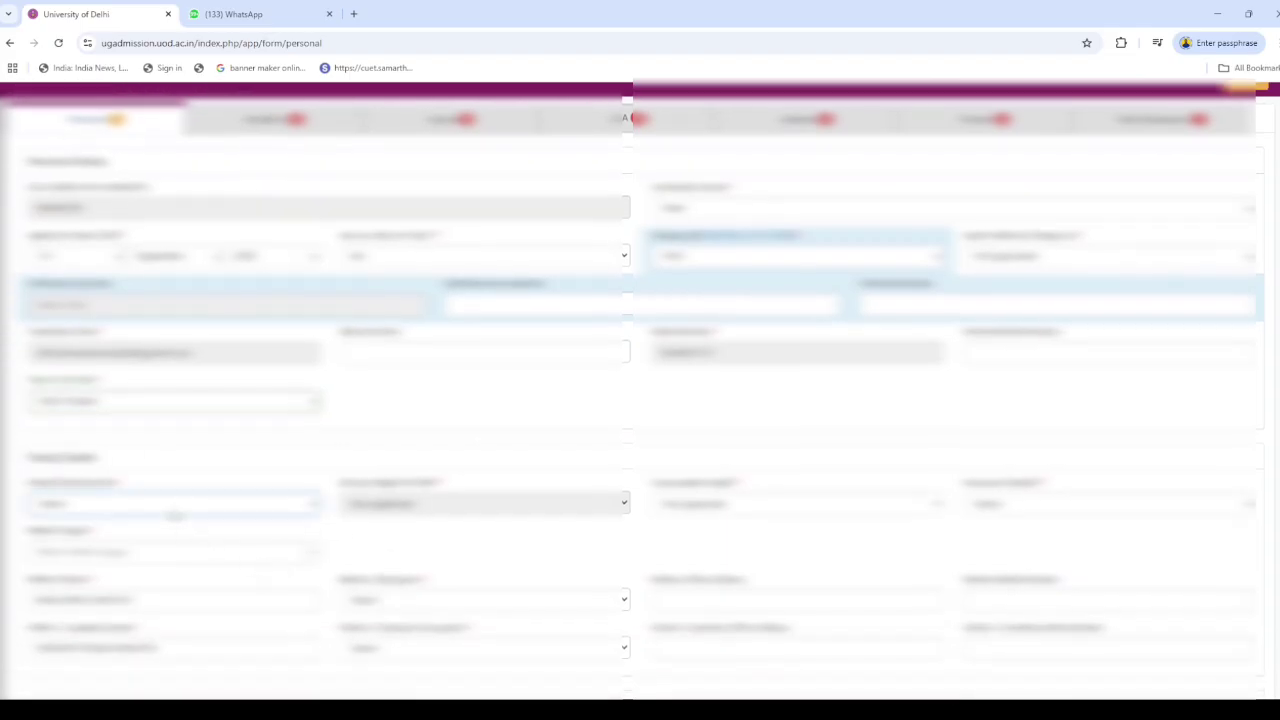
{"action": "scroll", "coordinate": [345, 466], "scroll_direction": "down", "scroll_amount": 1}
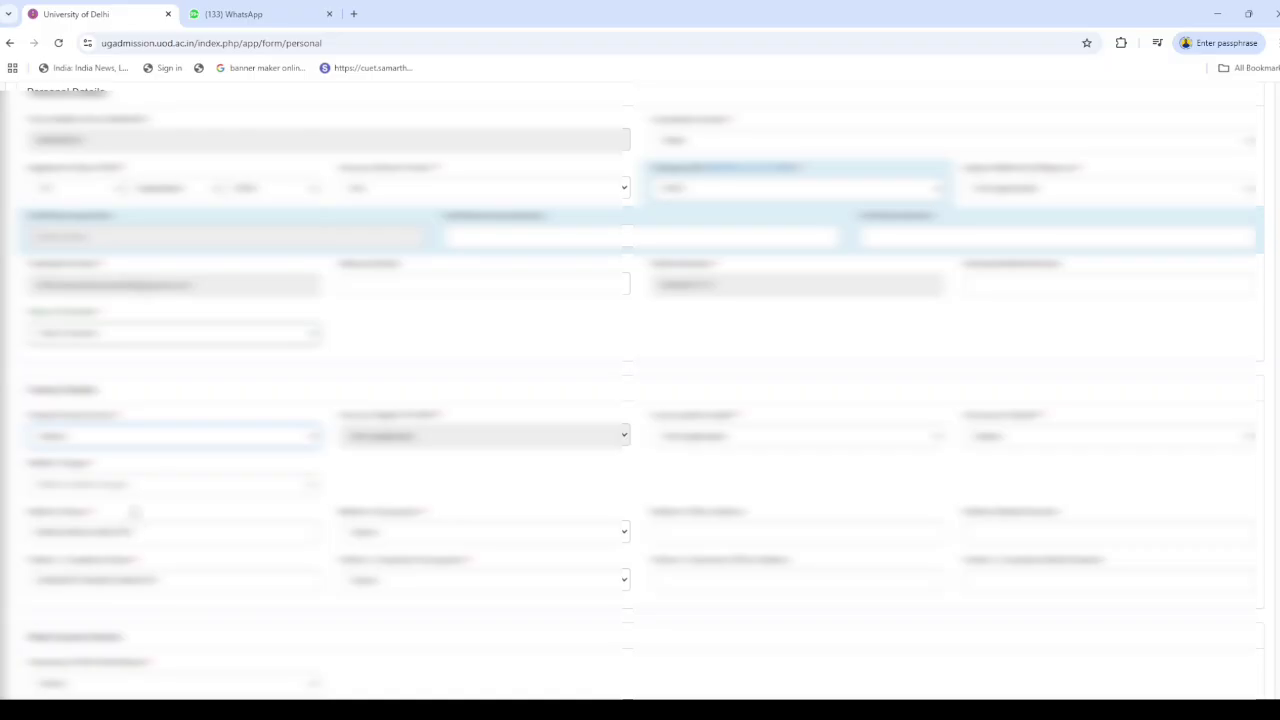
{"action": "left_click", "coordinate": [134, 512]}
{"action": "left_click", "coordinate": [1098, 443]}
{"action": "left_click", "coordinate": [1001, 487]}
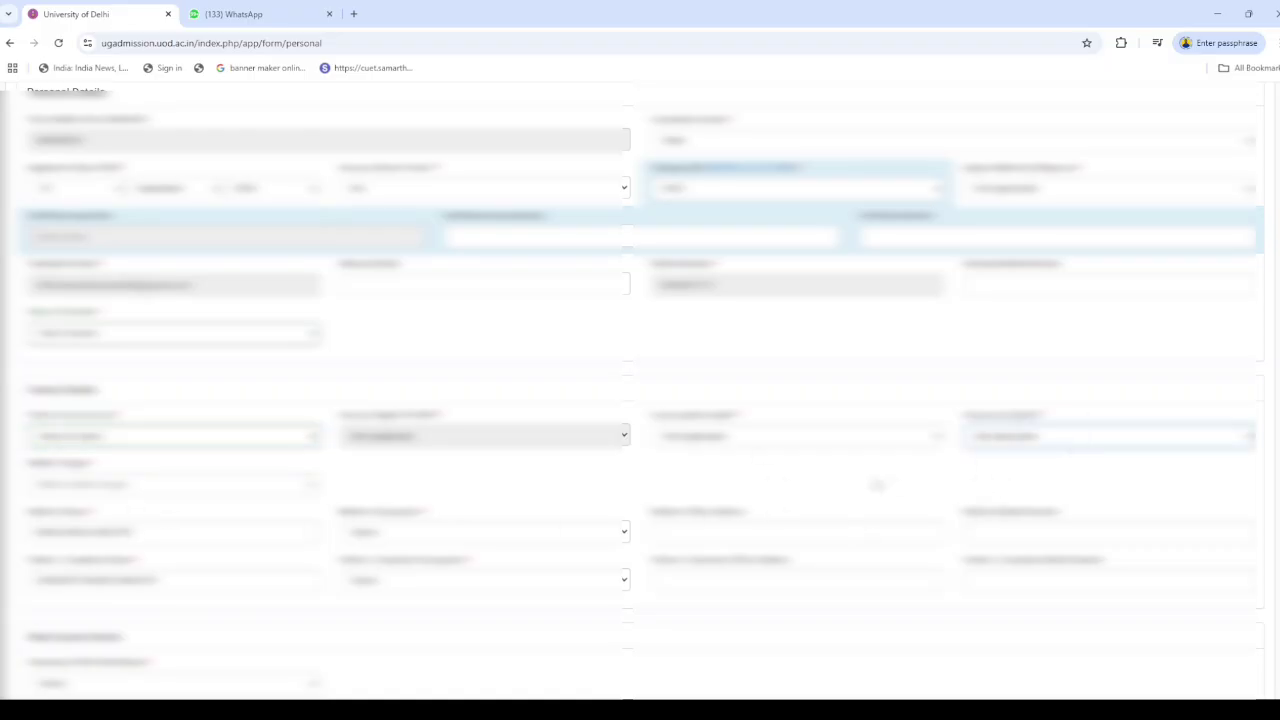
Search and set the status dropdown to 'other', then pick the next family detail option
{"action": "left_click", "coordinate": [167, 495]}
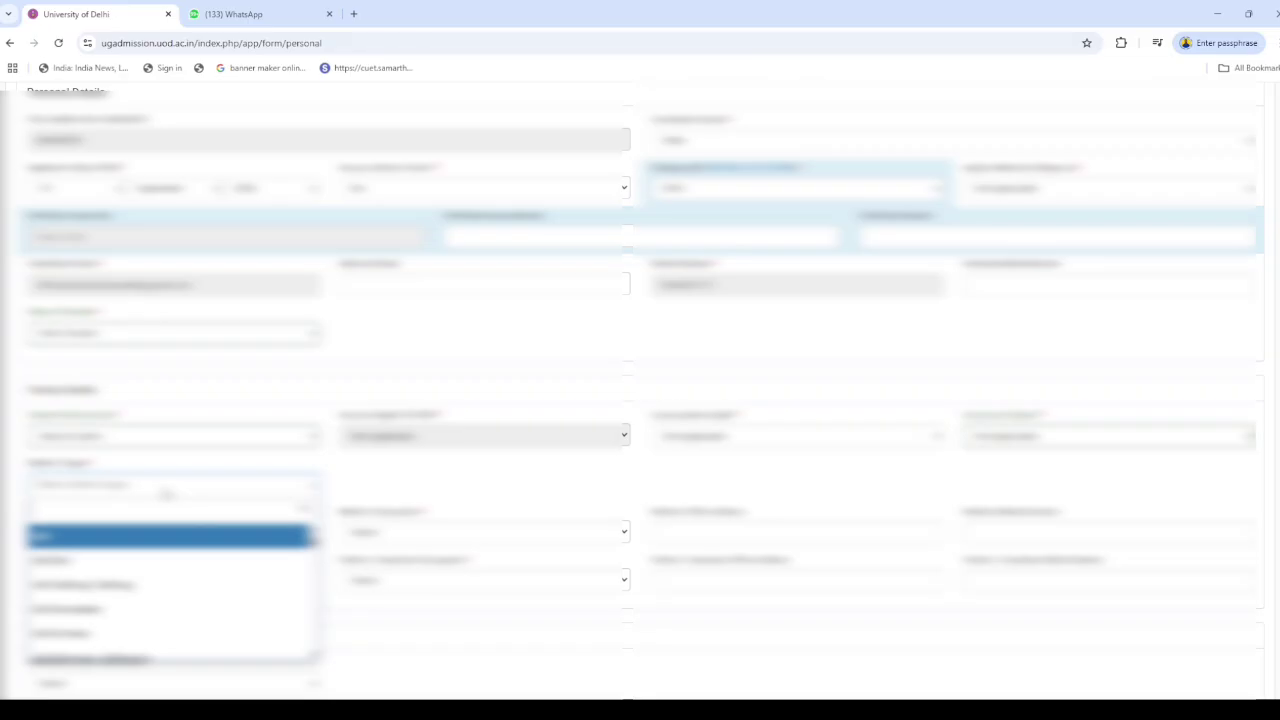
{"action": "type", "text": "hi"}
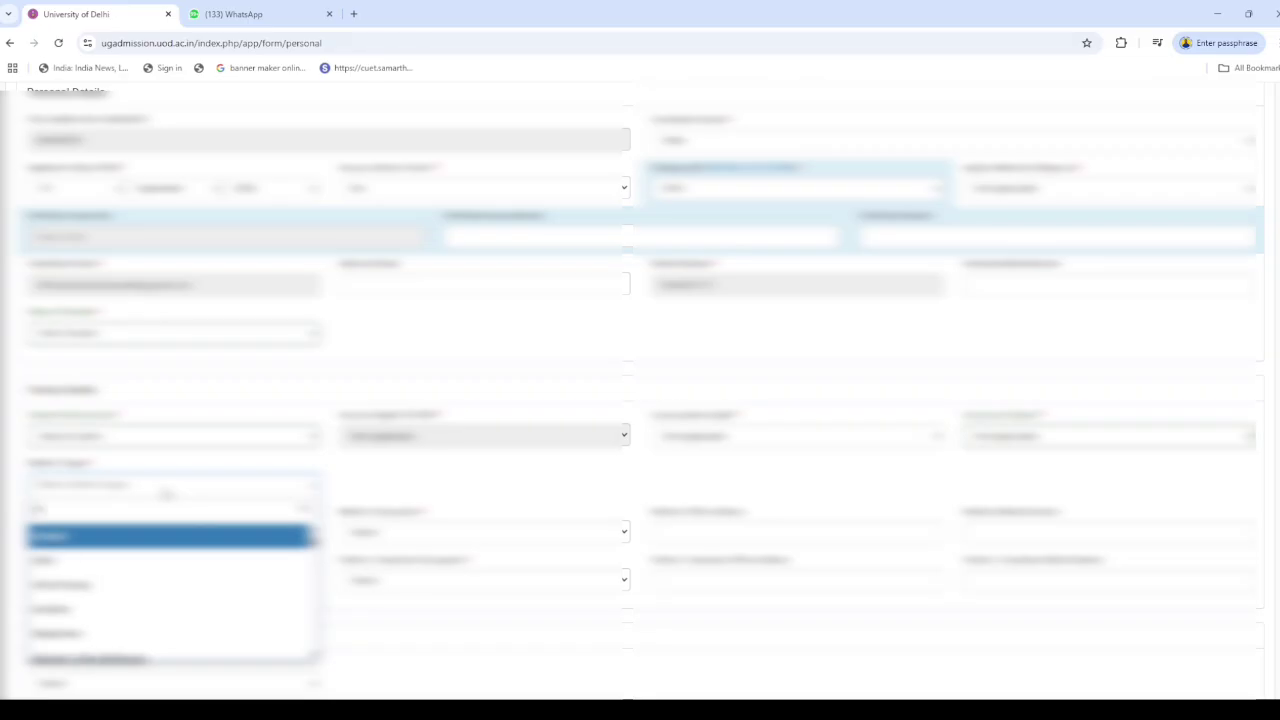
{"action": "type", "text": "ndi"}
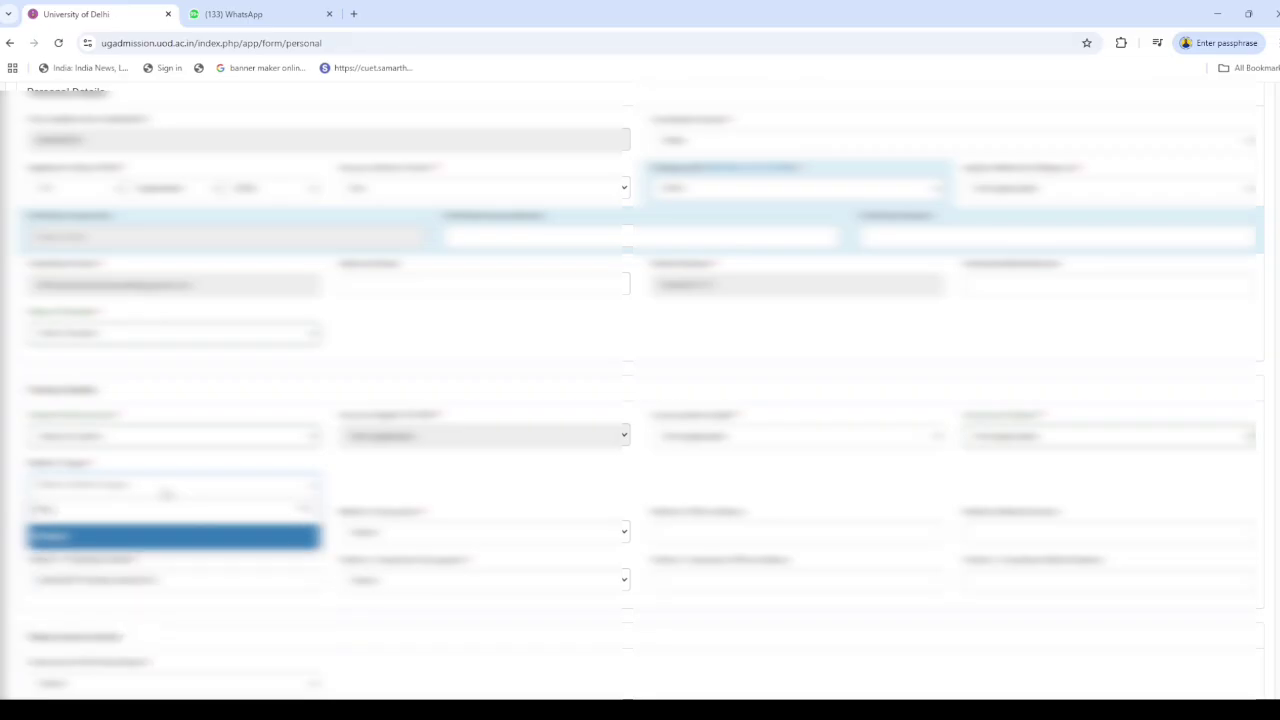
{"action": "key", "text": "BackSpace"}
{"action": "key", "text": "BackSpace"}
{"action": "key", "text": "BackSpace"}
{"action": "key", "text": "BackSpace"}
{"action": "key", "text": "BackSpace"}
{"action": "type", "text": "other"}
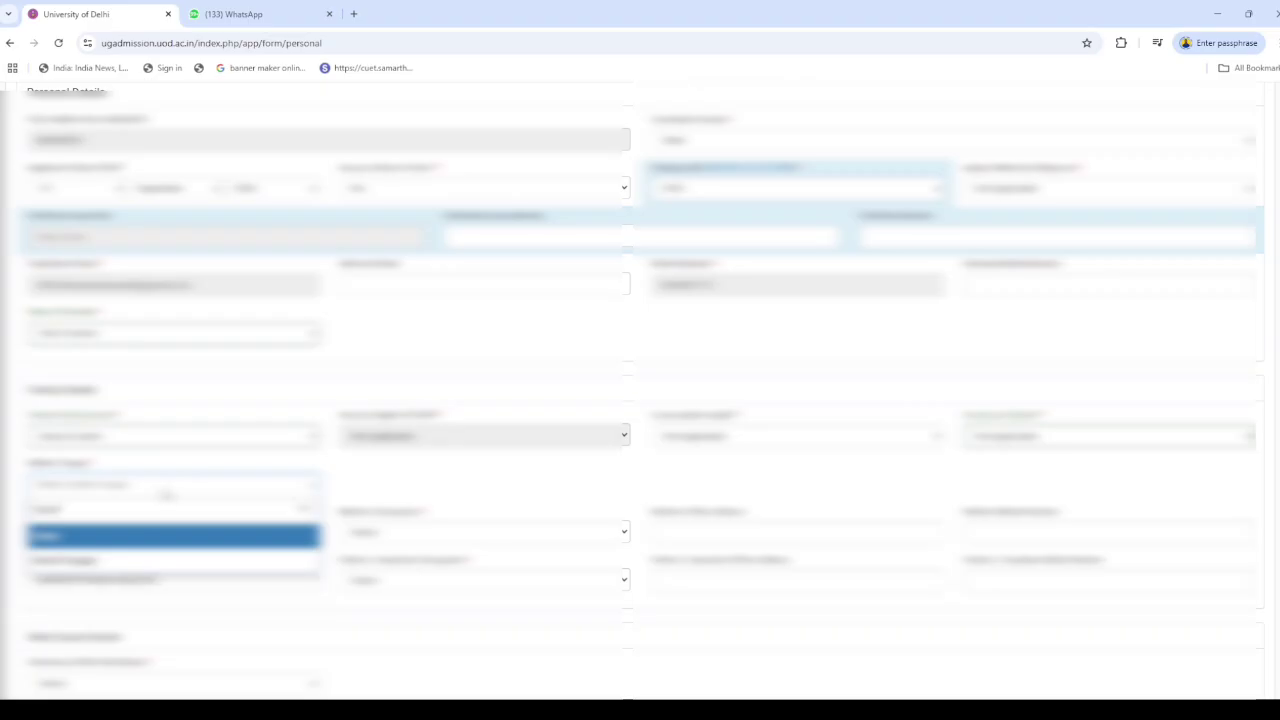
{"action": "left_click", "coordinate": [120, 545]}
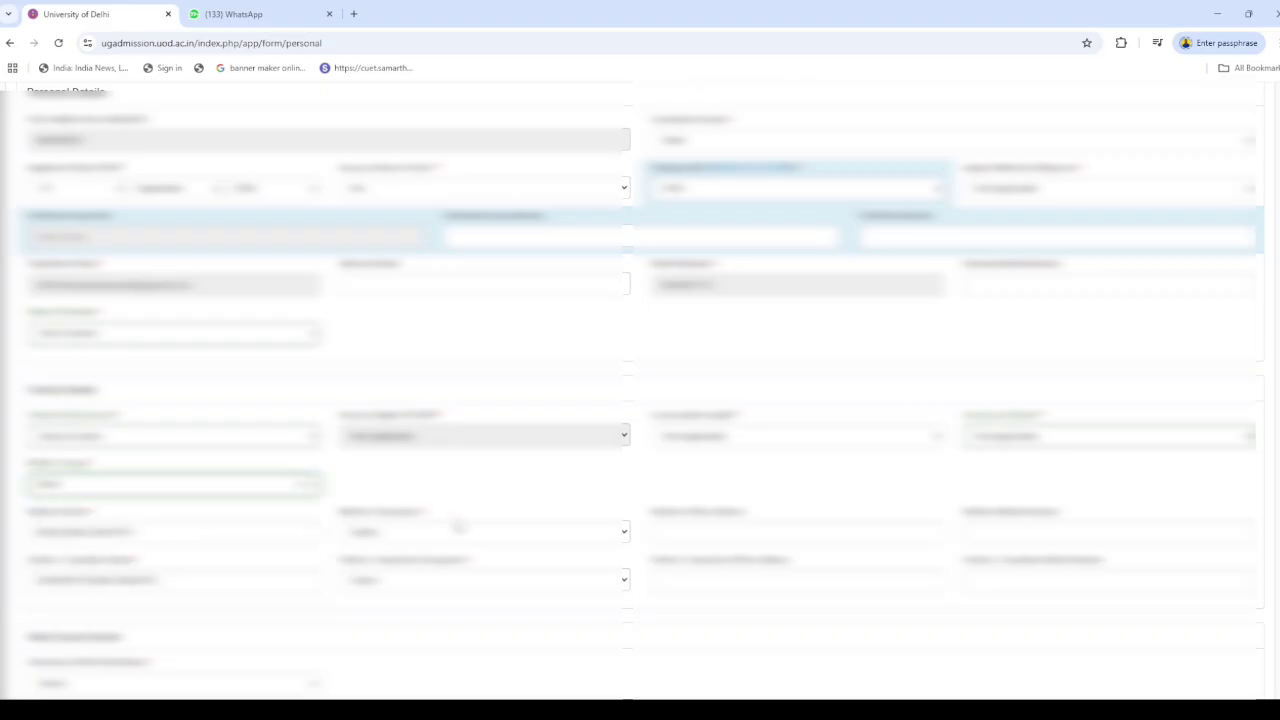
{"action": "left_click", "coordinate": [492, 540]}
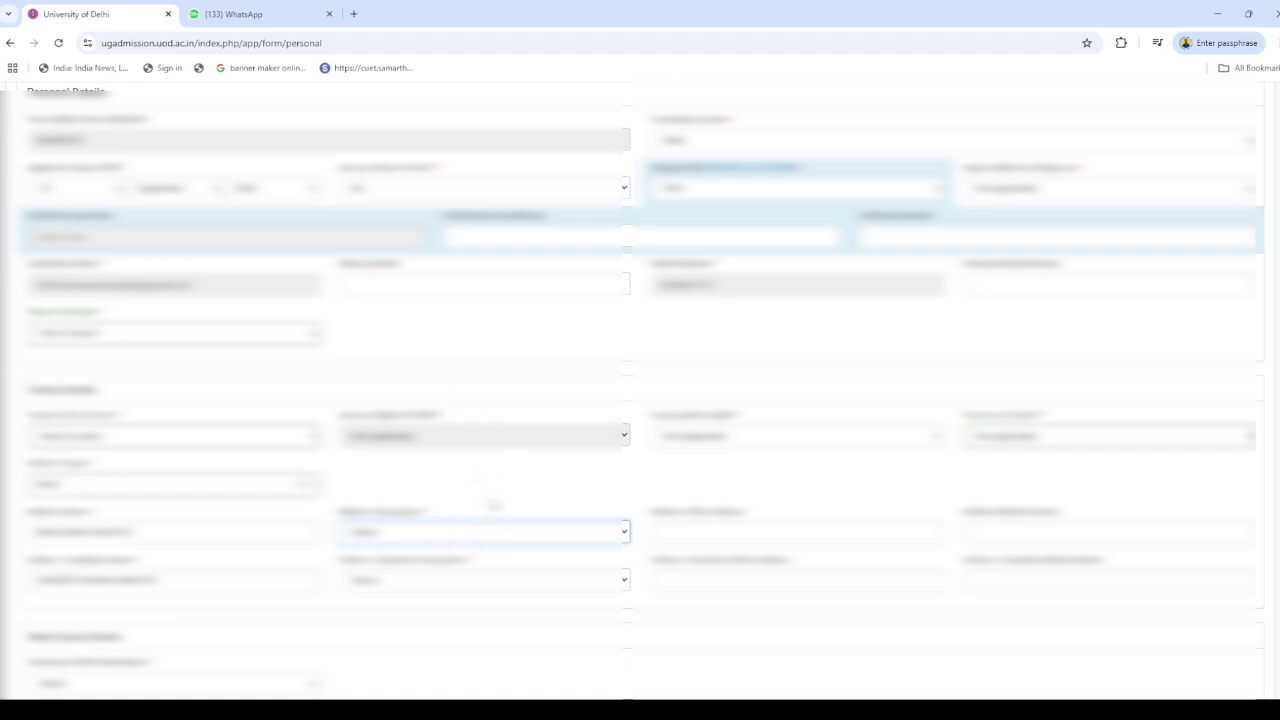
{"action": "scroll", "coordinate": [490, 531], "scroll_direction": "down", "scroll_amount": 1}
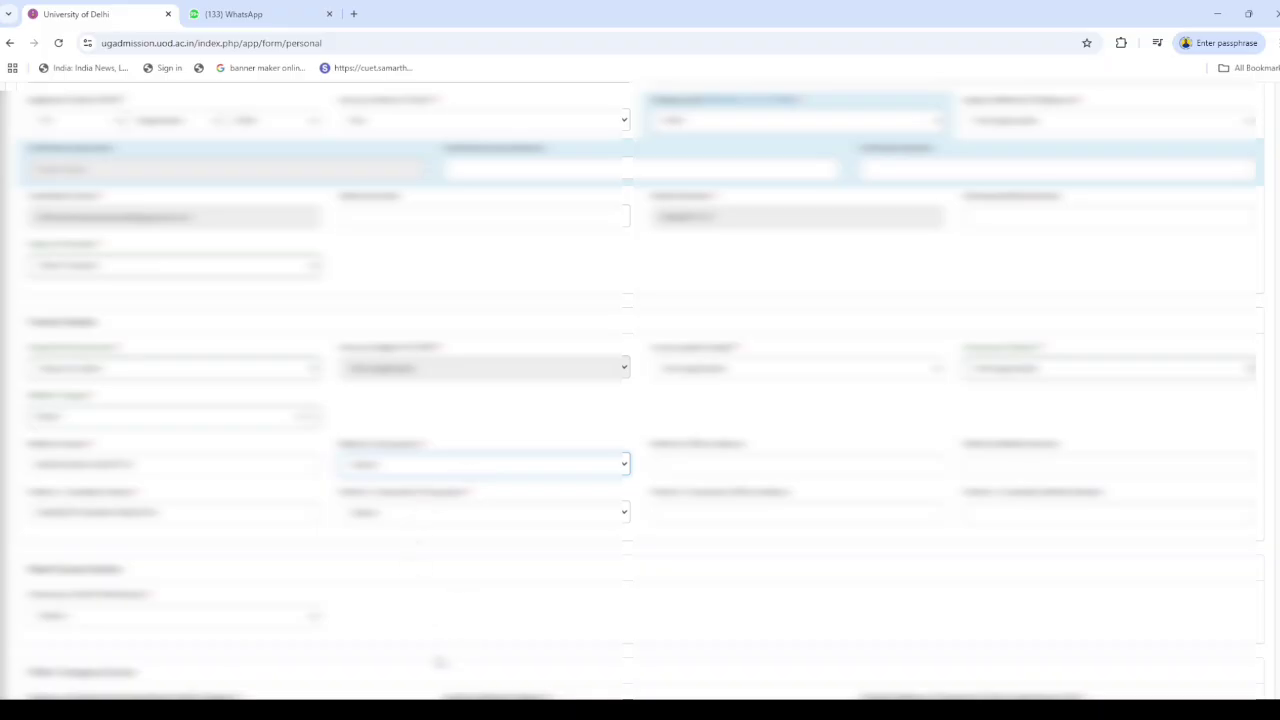
{"action": "left_click", "coordinate": [439, 661]}
{"action": "scroll", "coordinate": [196, 572], "scroll_direction": "down", "scroll_amount": 1}
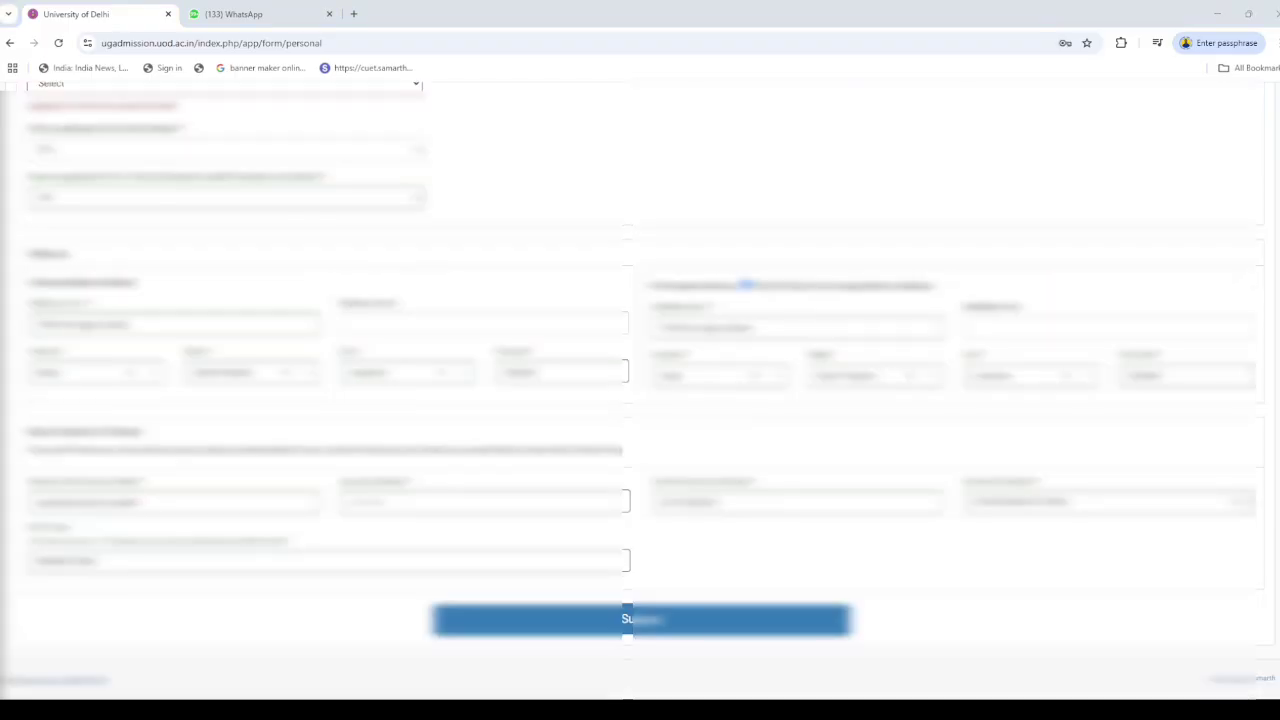
Pick a value in the pending dropdown below Family Details
{"action": "scroll", "coordinate": [640, 390], "scroll_direction": "up", "scroll_amount": 10}
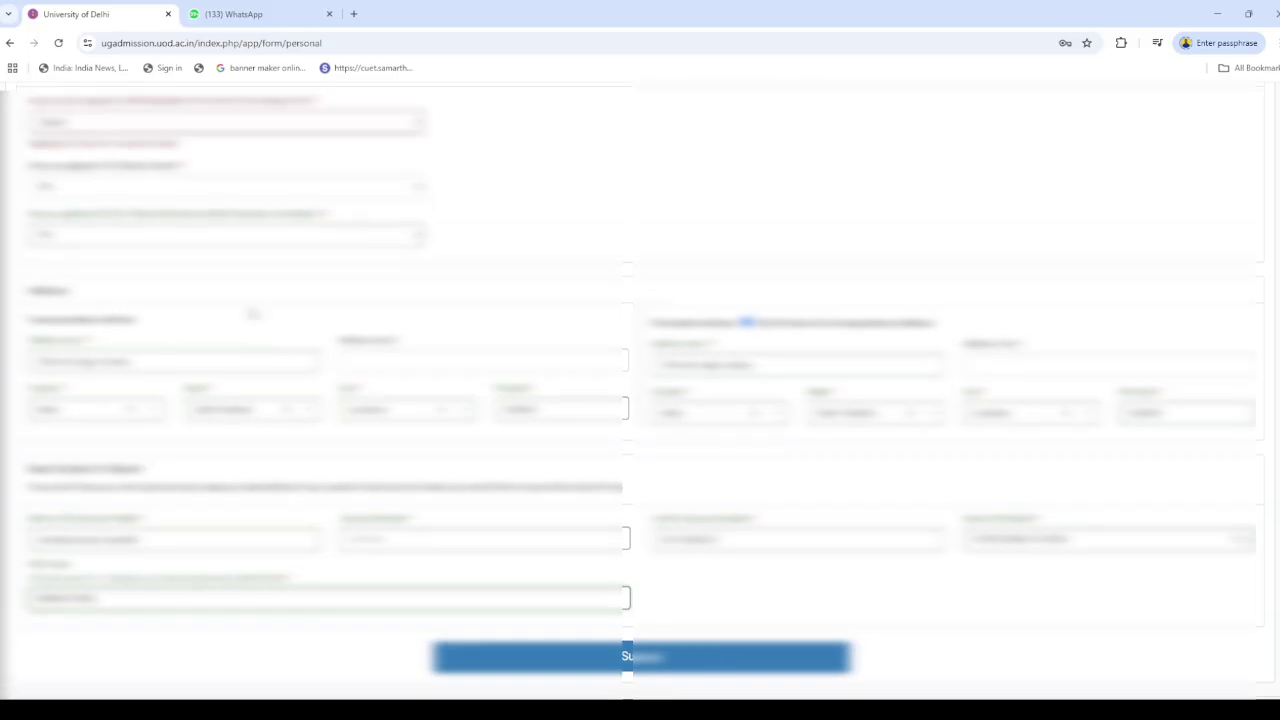
{"action": "scroll", "coordinate": [640, 390], "scroll_direction": "up", "scroll_amount": 2}
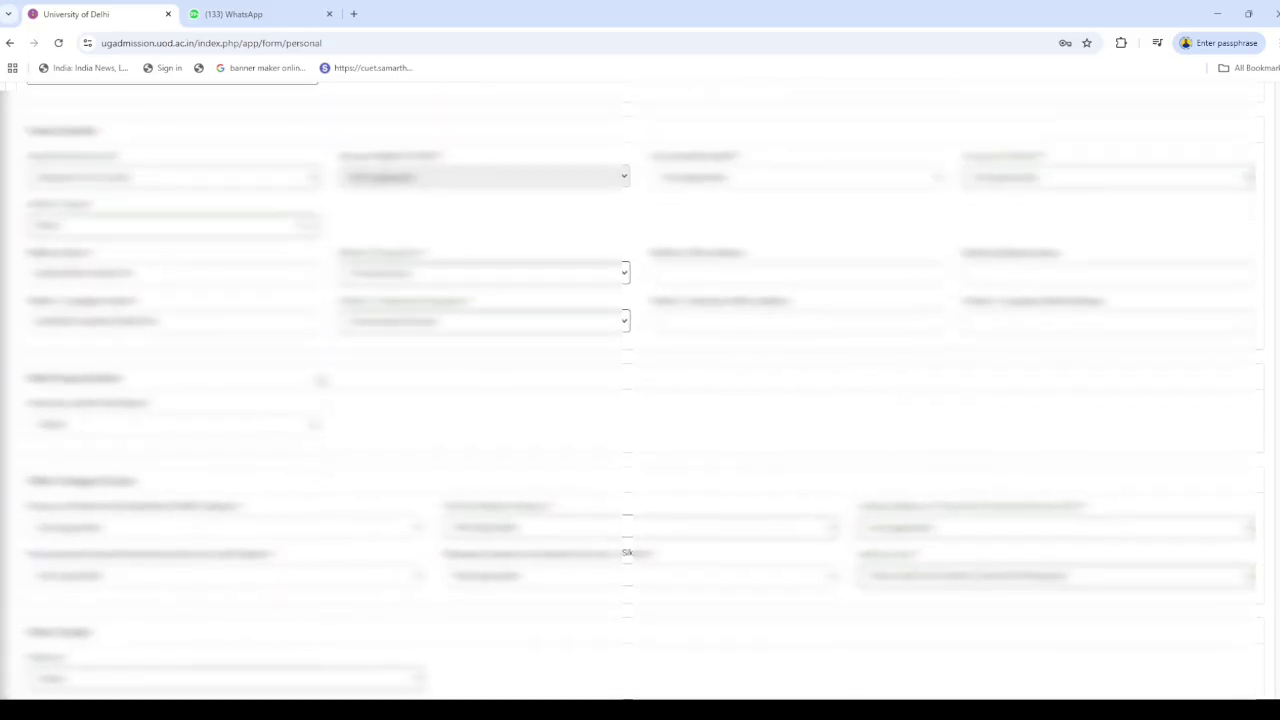
{"action": "scroll", "coordinate": [640, 390], "scroll_direction": "up", "scroll_amount": 4}
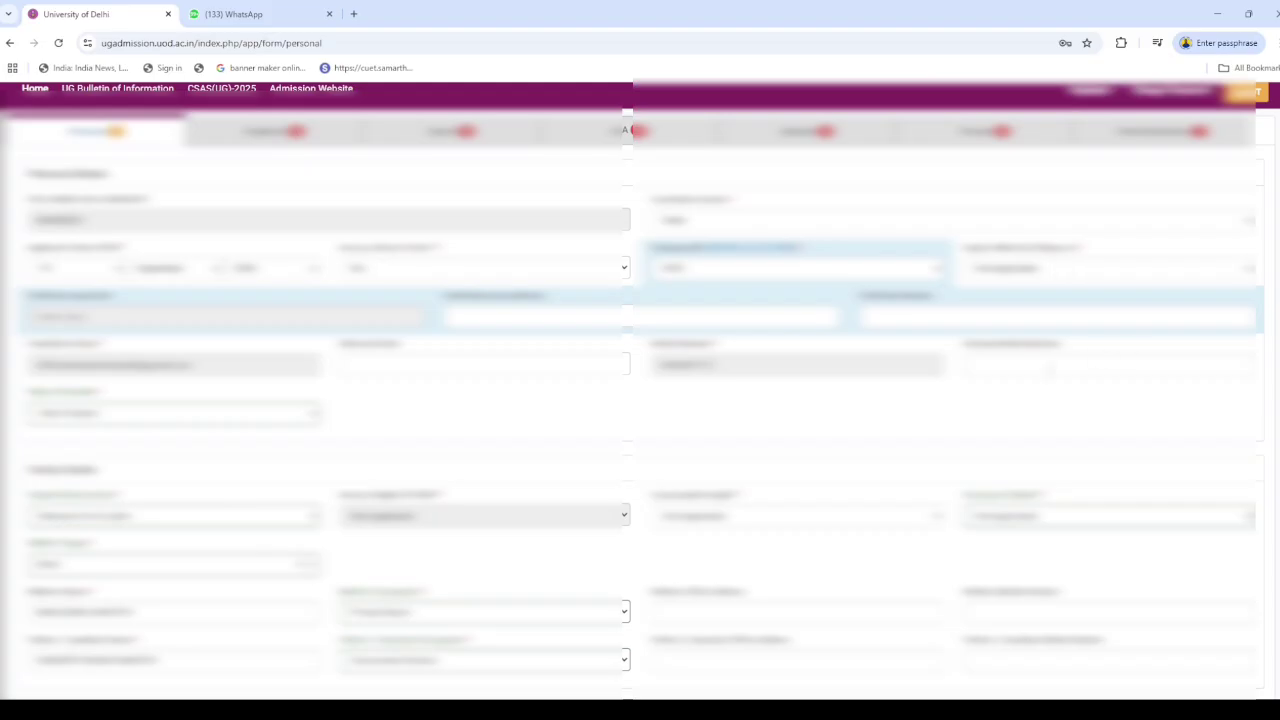
{"action": "scroll", "coordinate": [162, 495], "scroll_direction": "down", "scroll_amount": 3}
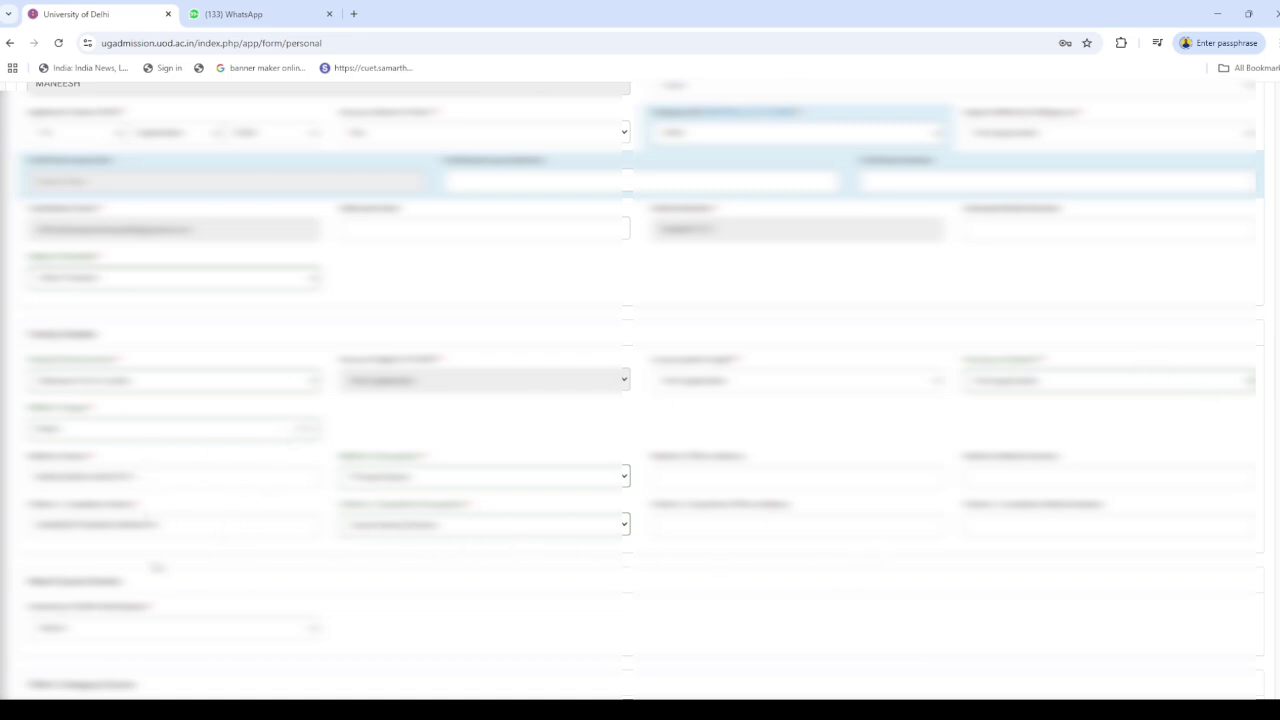
{"action": "scroll", "coordinate": [157, 568], "scroll_direction": "down", "scroll_amount": 2}
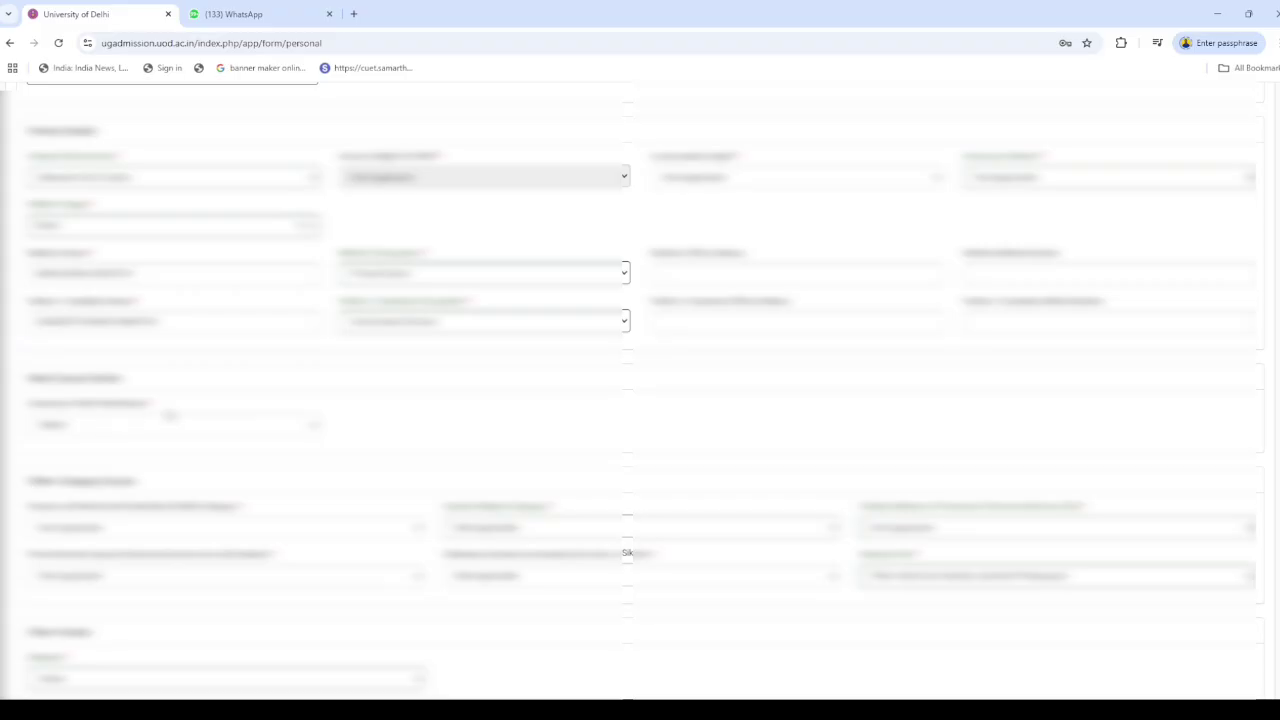
{"action": "left_click", "coordinate": [222, 436]}
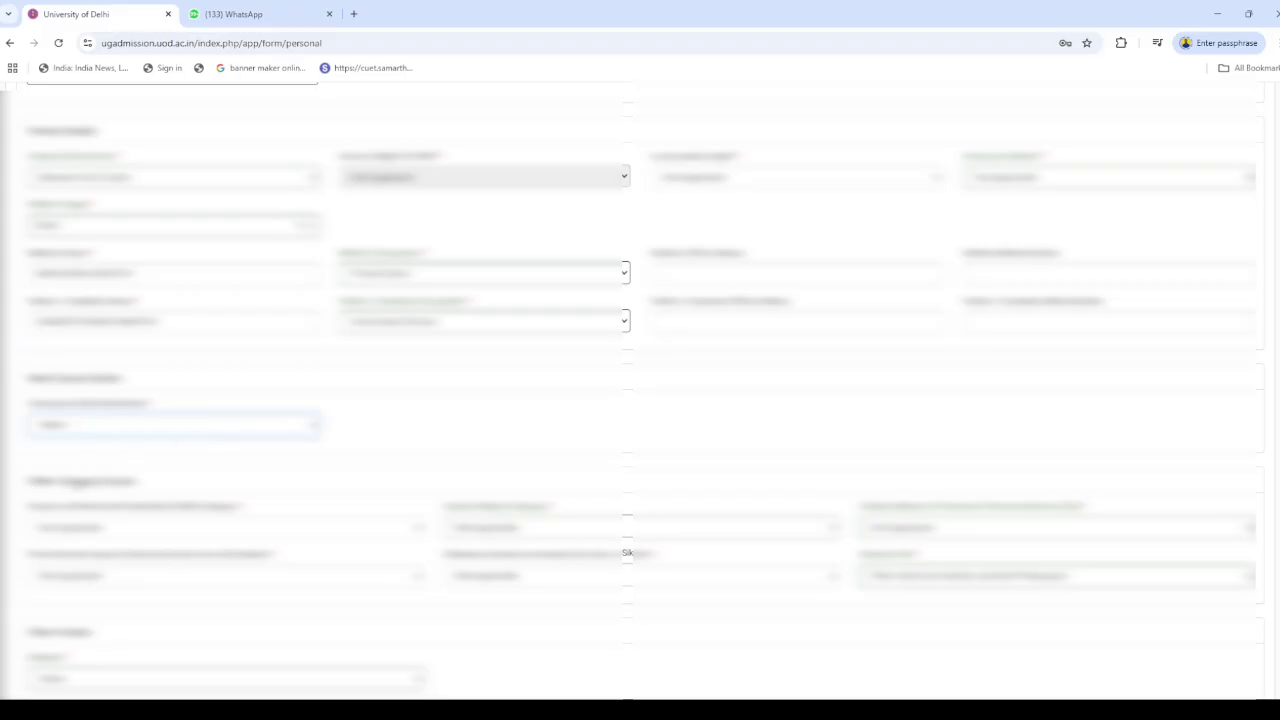
{"action": "left_click", "coordinate": [82, 471]}
{"action": "scroll", "coordinate": [425, 503], "scroll_direction": "down", "scroll_amount": 1}
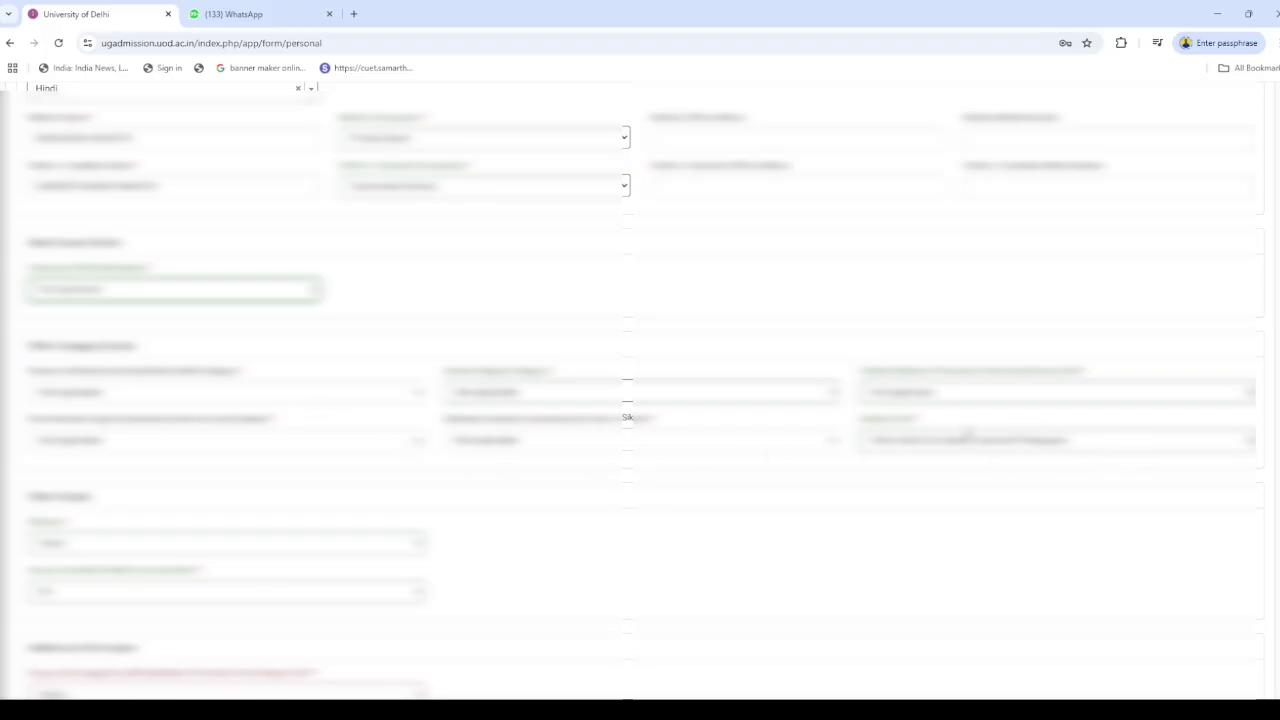
Answer the red-flagged Additional Information question so its error clears
{"action": "left_click", "coordinate": [1007, 446]}
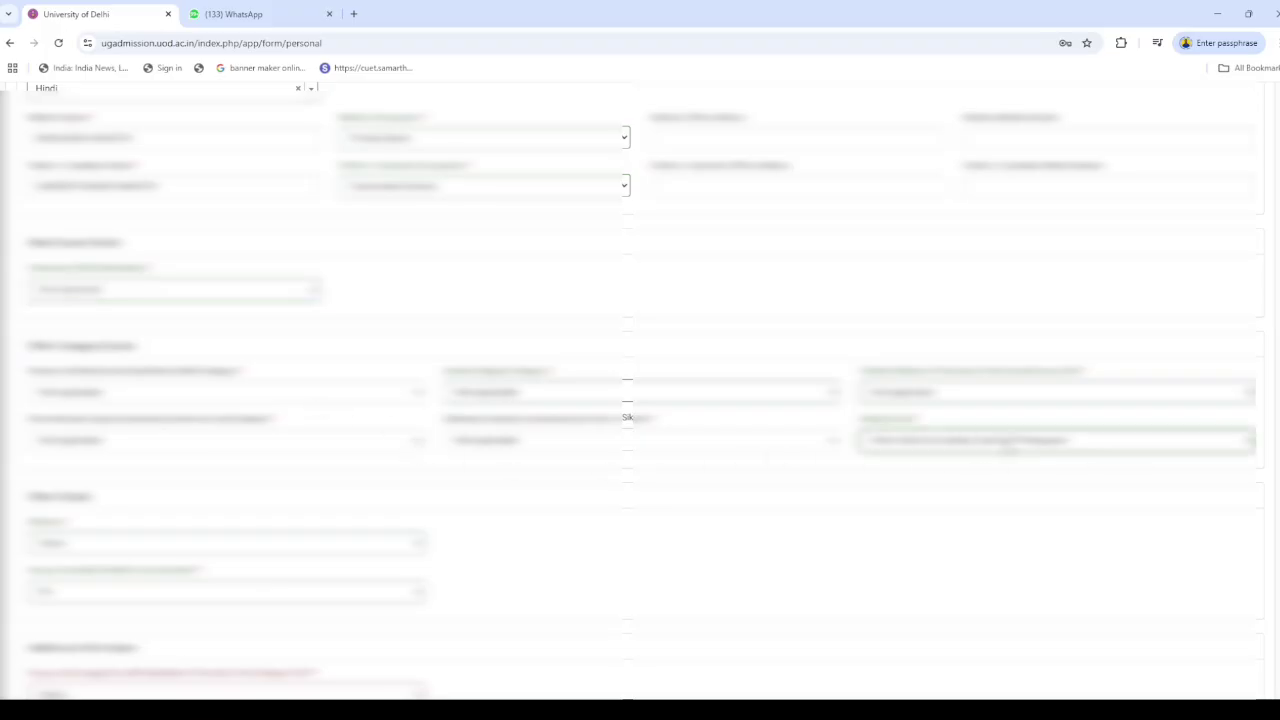
{"action": "scroll", "coordinate": [233, 594], "scroll_direction": "down", "scroll_amount": 2}
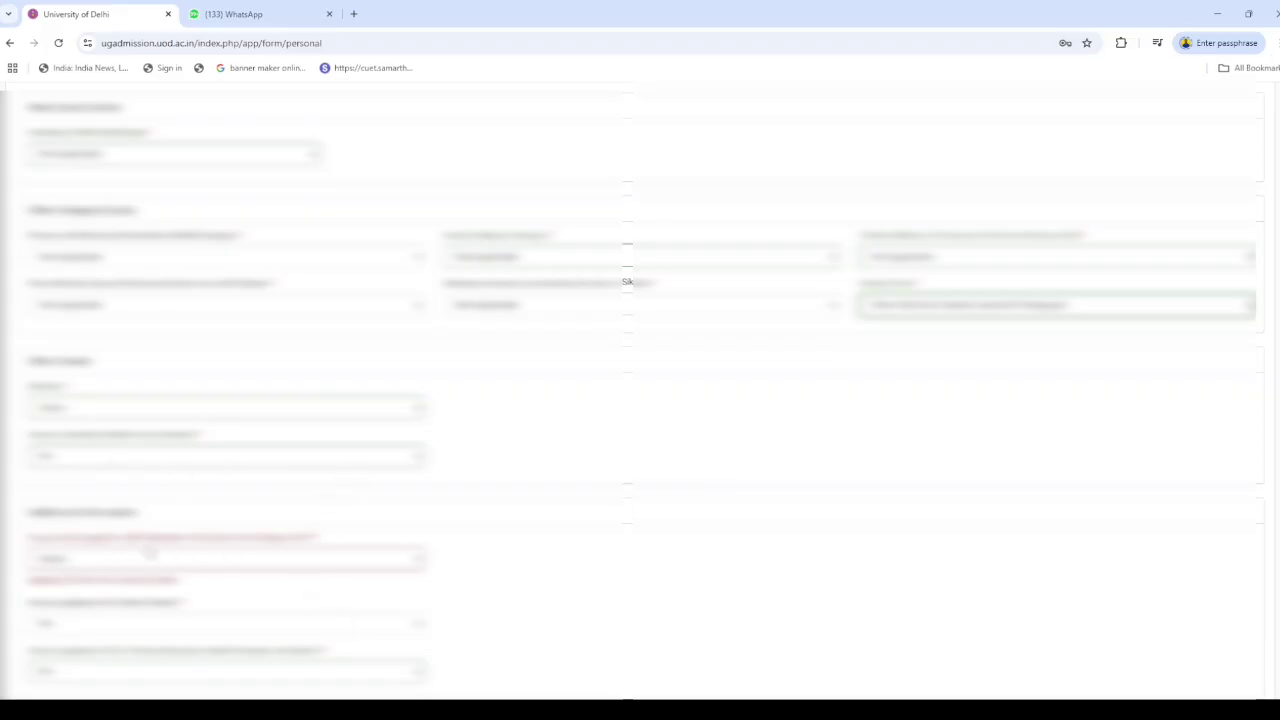
{"action": "left_click", "coordinate": [251, 568]}
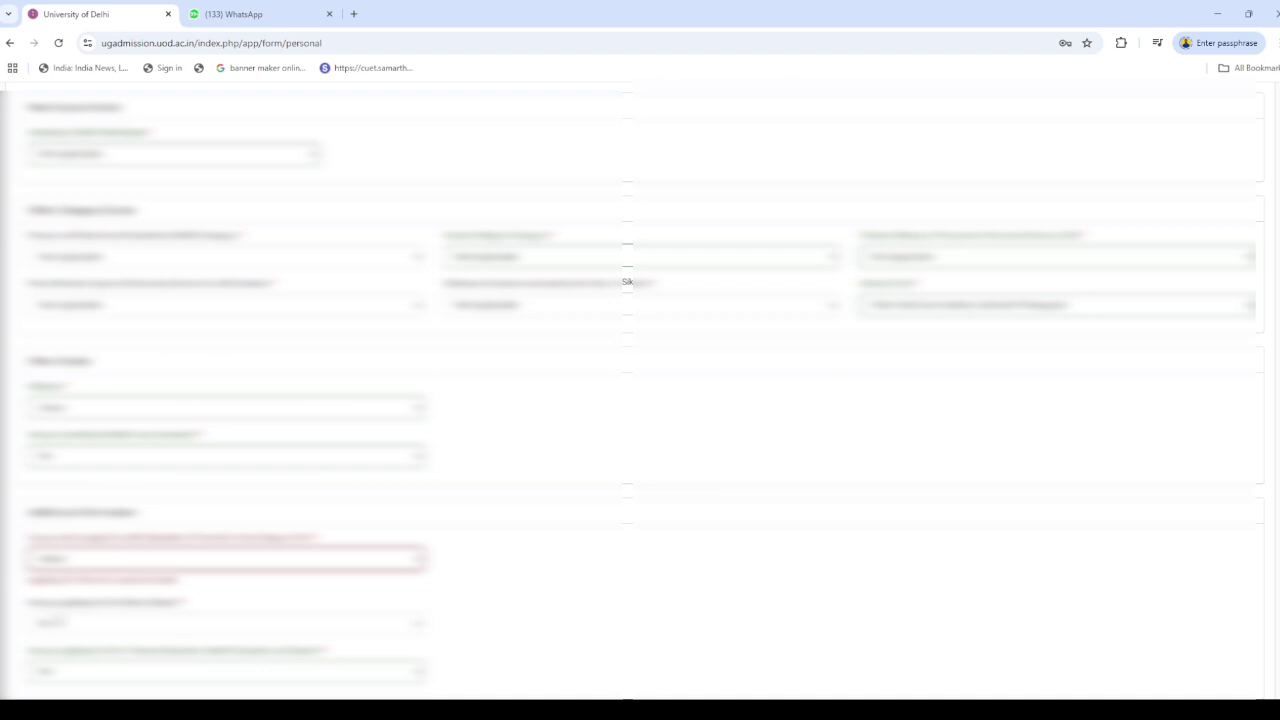
{"action": "left_click", "coordinate": [57, 619]}
{"action": "scroll", "coordinate": [316, 614], "scroll_direction": "down", "scroll_amount": 4}
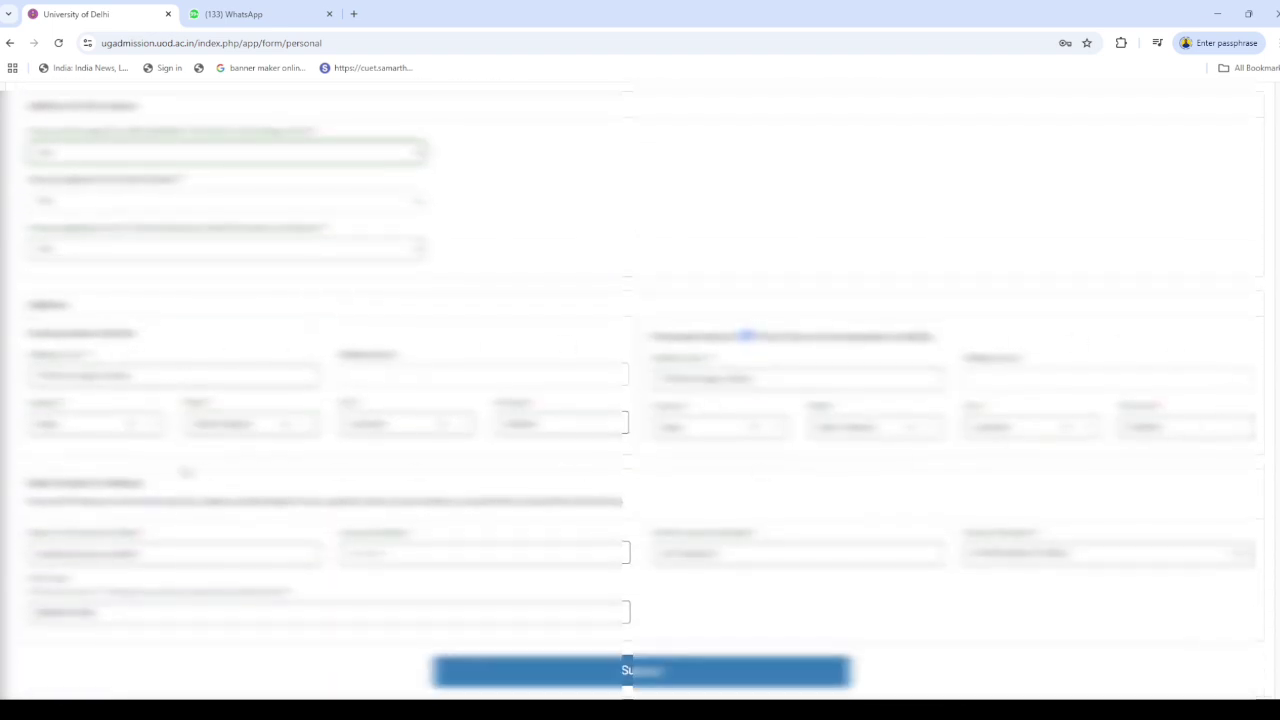
{"action": "scroll", "coordinate": [190, 474], "scroll_direction": "down", "scroll_amount": 1}
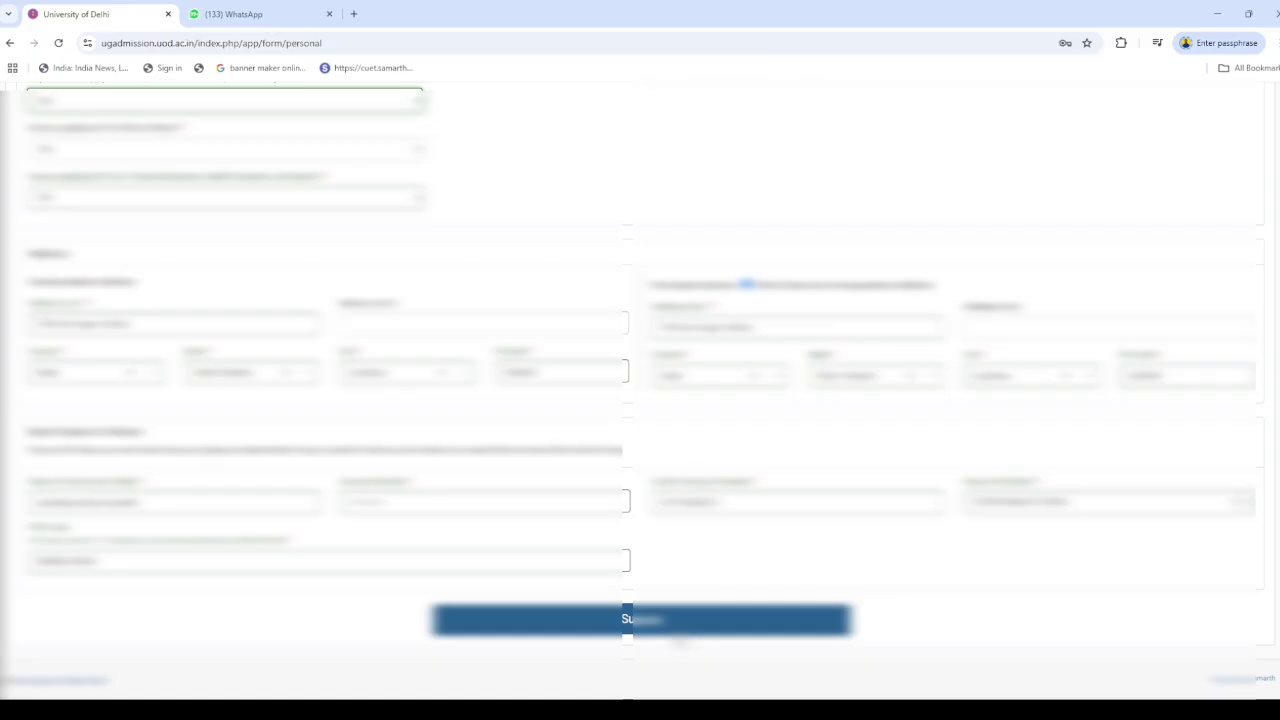
Attempt to submit, then check the date field's calendar without changing the date
{"action": "left_click", "coordinate": [676, 630]}
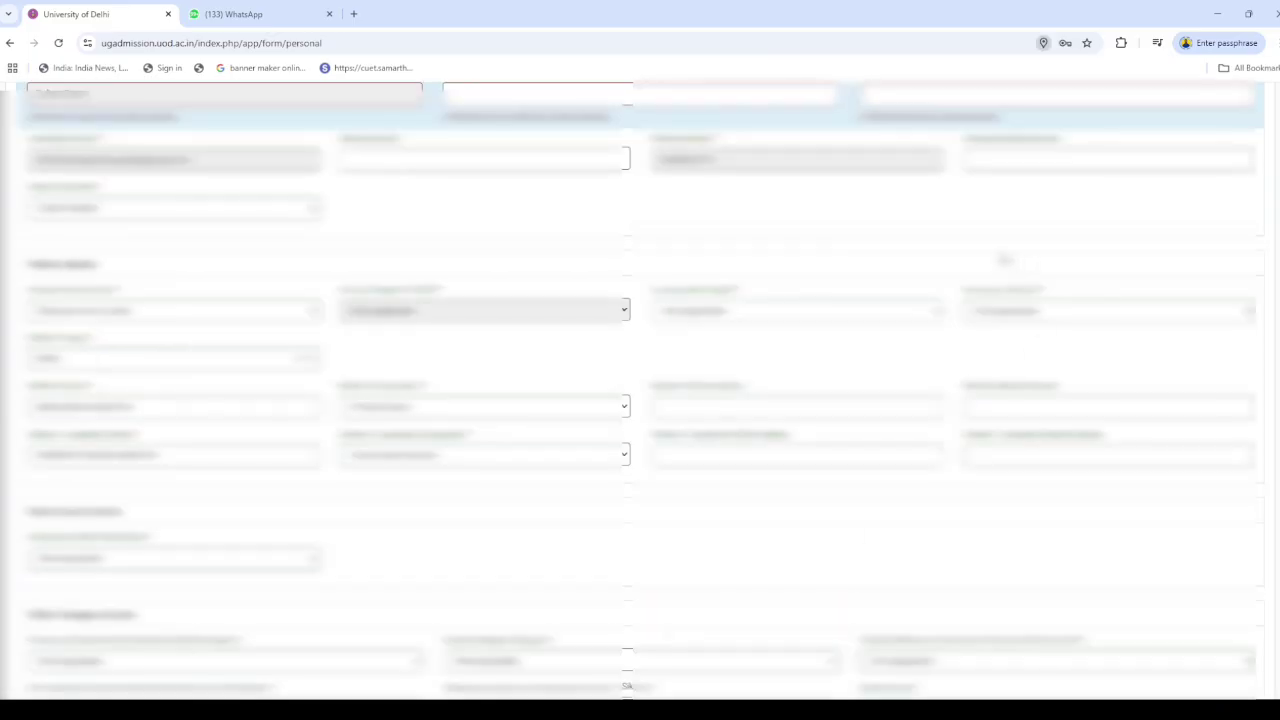
{"action": "scroll", "coordinate": [473, 425], "scroll_direction": "up", "scroll_amount": 2}
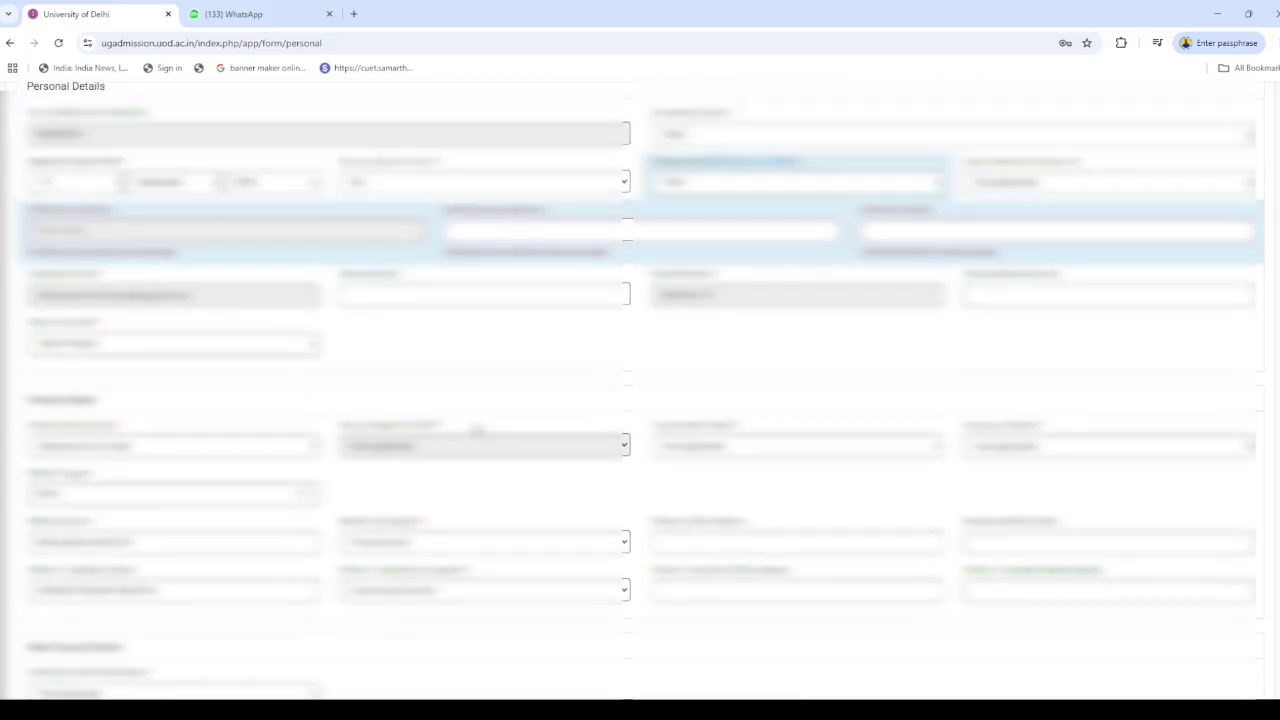
{"action": "left_click", "coordinate": [130, 232]}
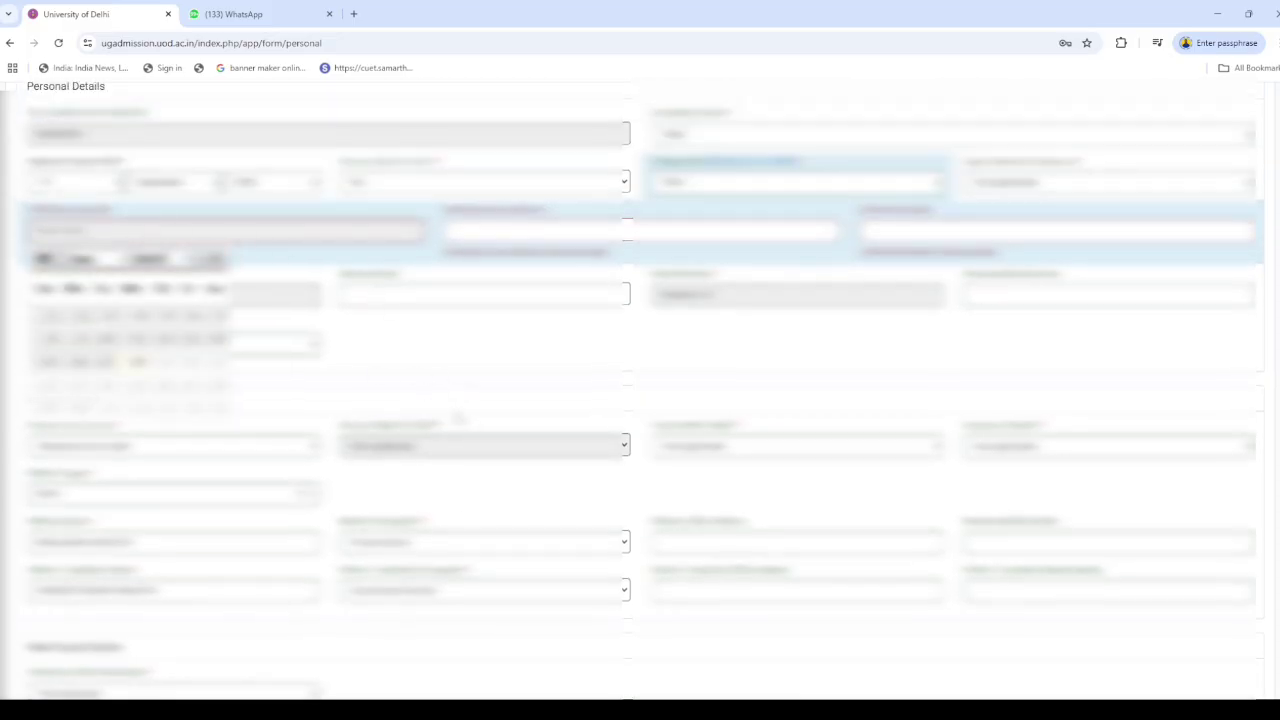
{"action": "scroll", "coordinate": [459, 418], "scroll_direction": "up", "scroll_amount": 2}
{"action": "triple_click", "coordinate": [712, 387]}
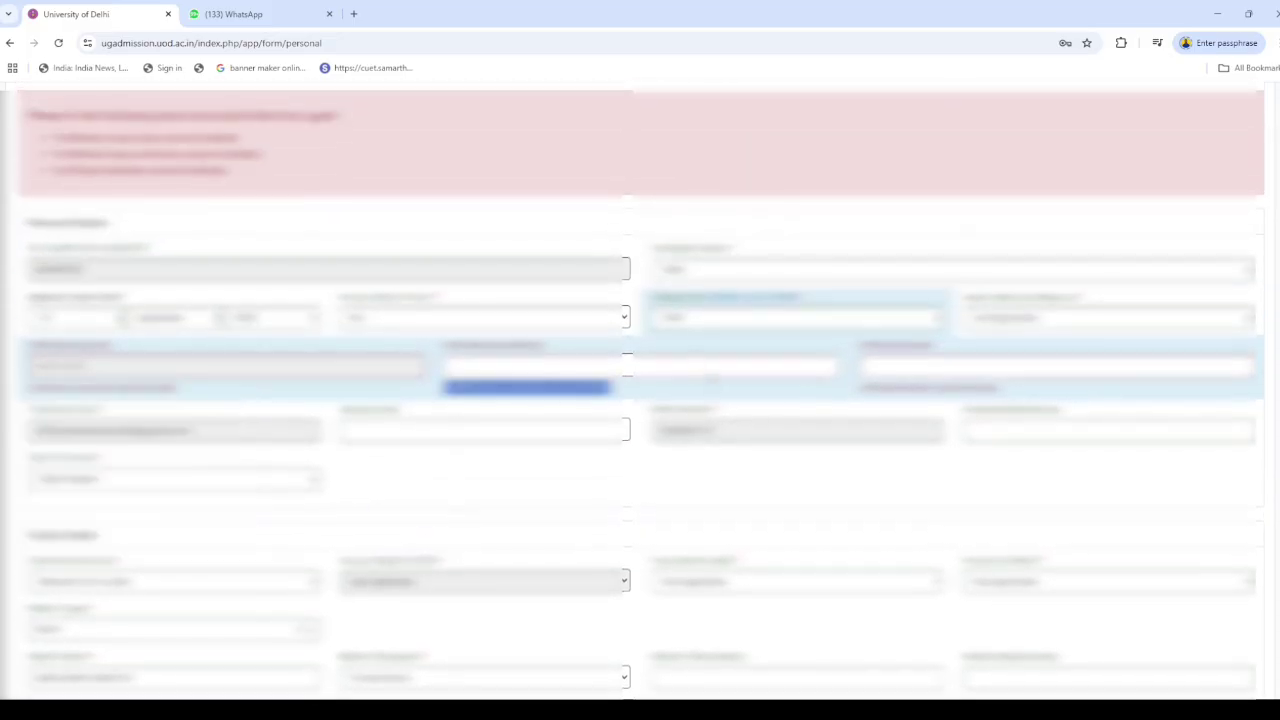
{"action": "left_click", "coordinate": [262, 366]}
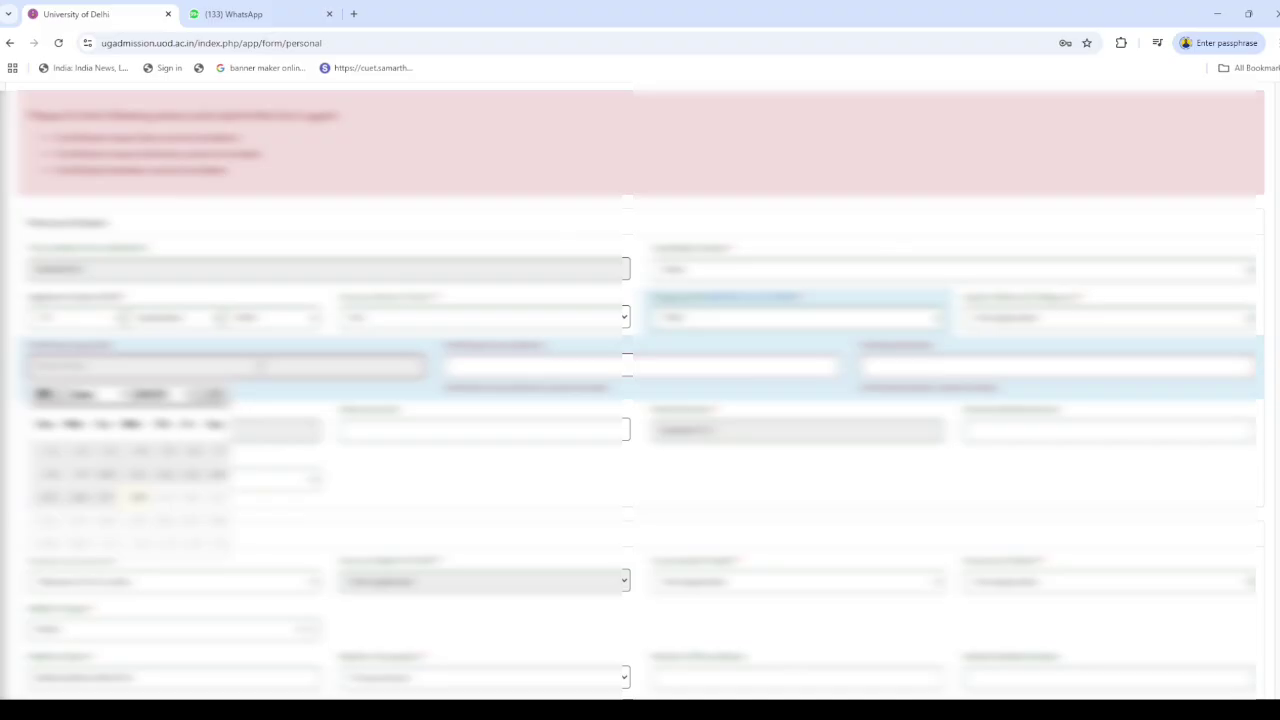
{"action": "left_click", "coordinate": [366, 343]}
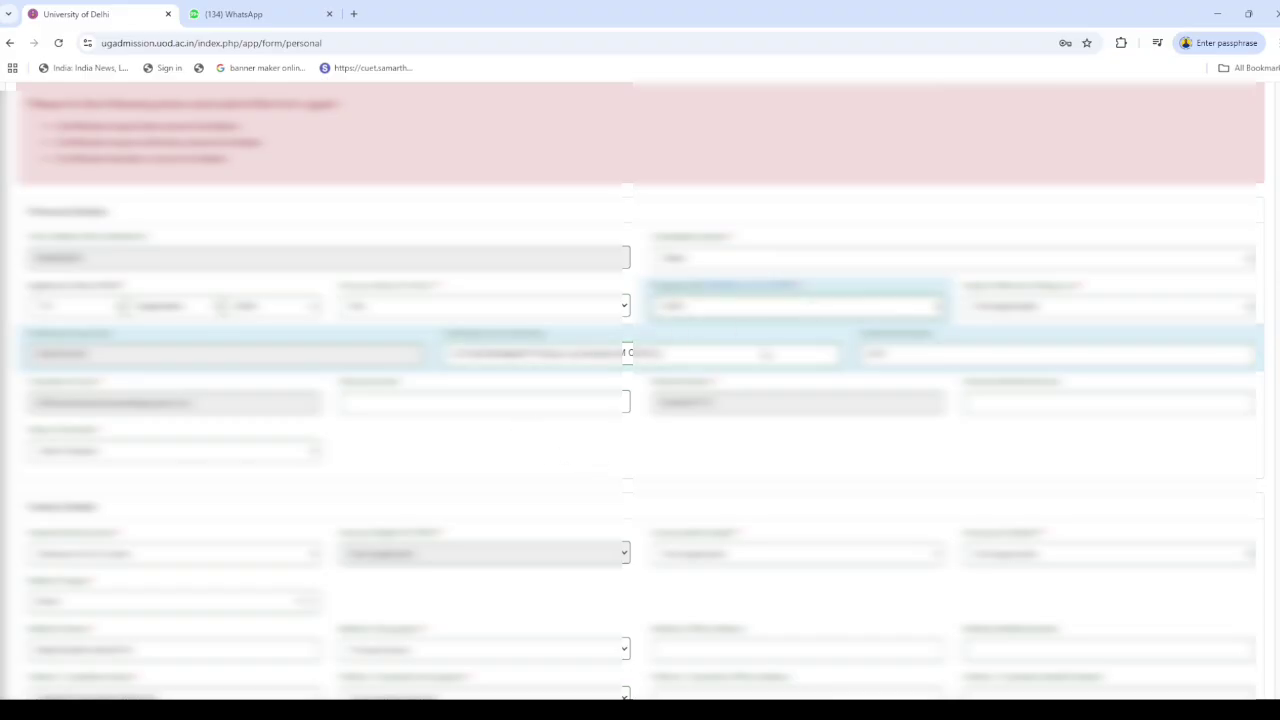
Clear the flagged personal field error and submit the personal details
{"action": "scroll", "coordinate": [490, 453], "scroll_direction": "down", "scroll_amount": 10}
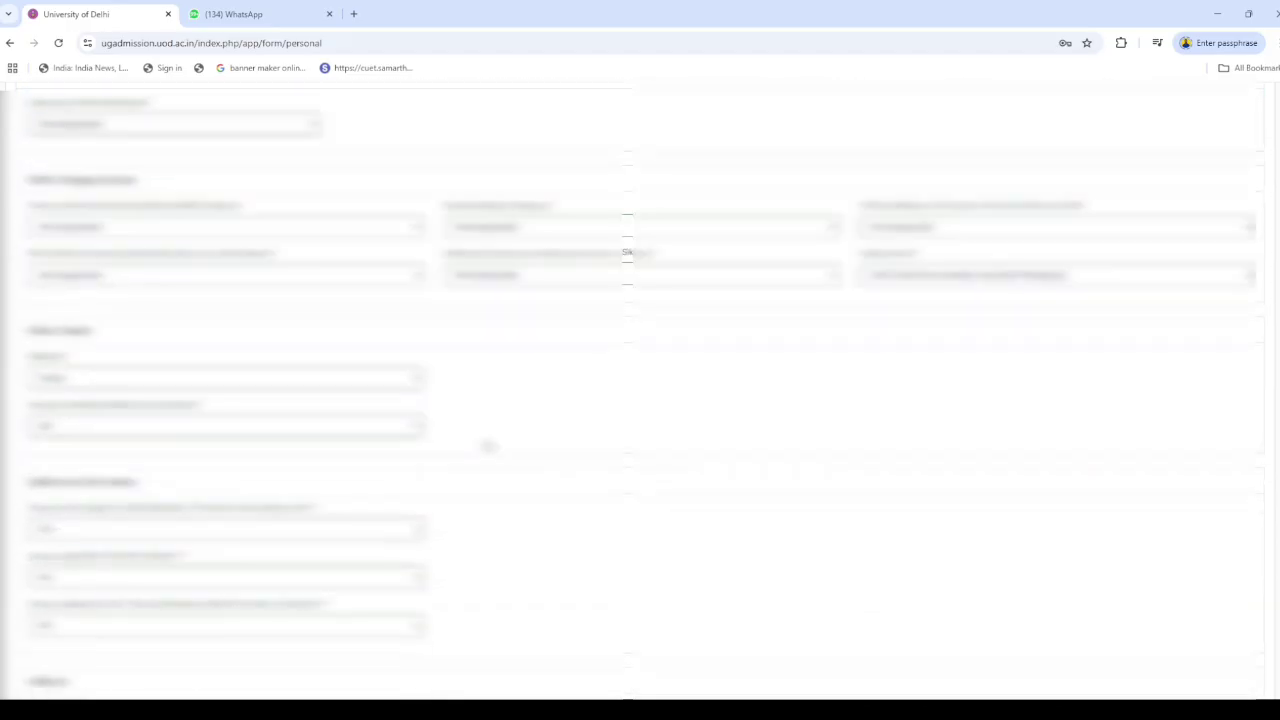
{"action": "scroll", "coordinate": [489, 443], "scroll_direction": "down", "scroll_amount": 1}
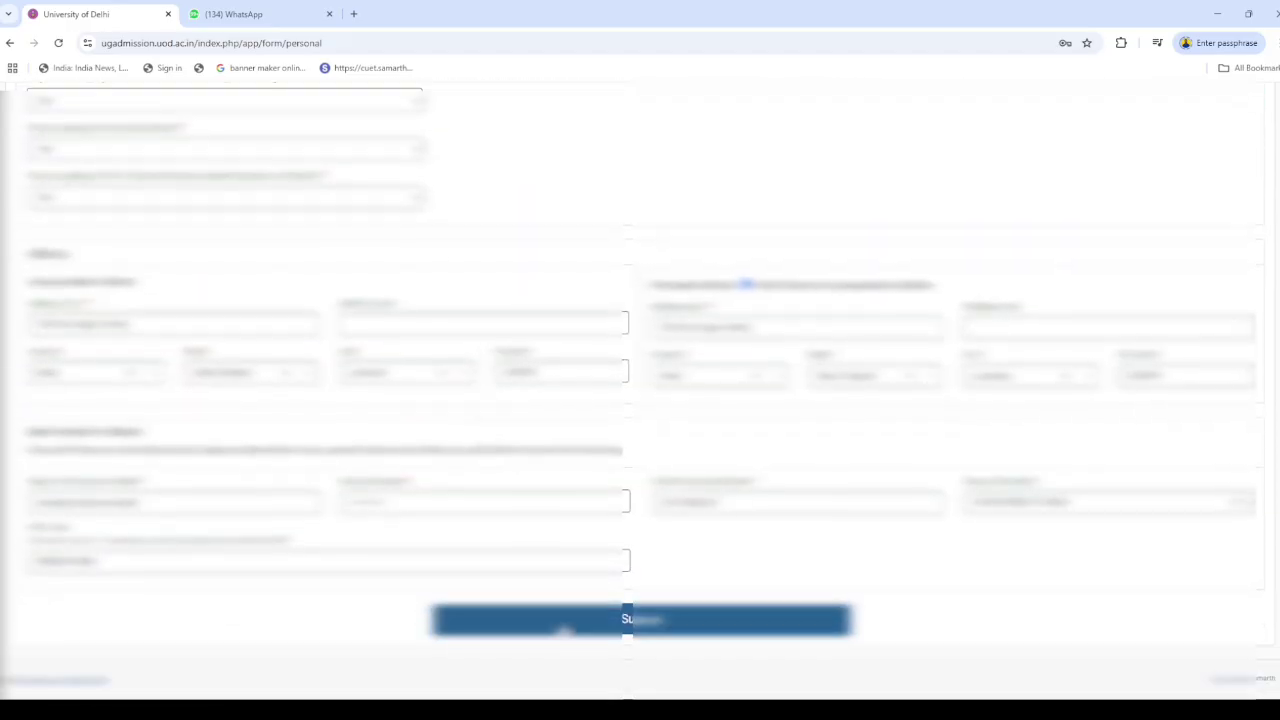
{"action": "left_click", "coordinate": [566, 627]}
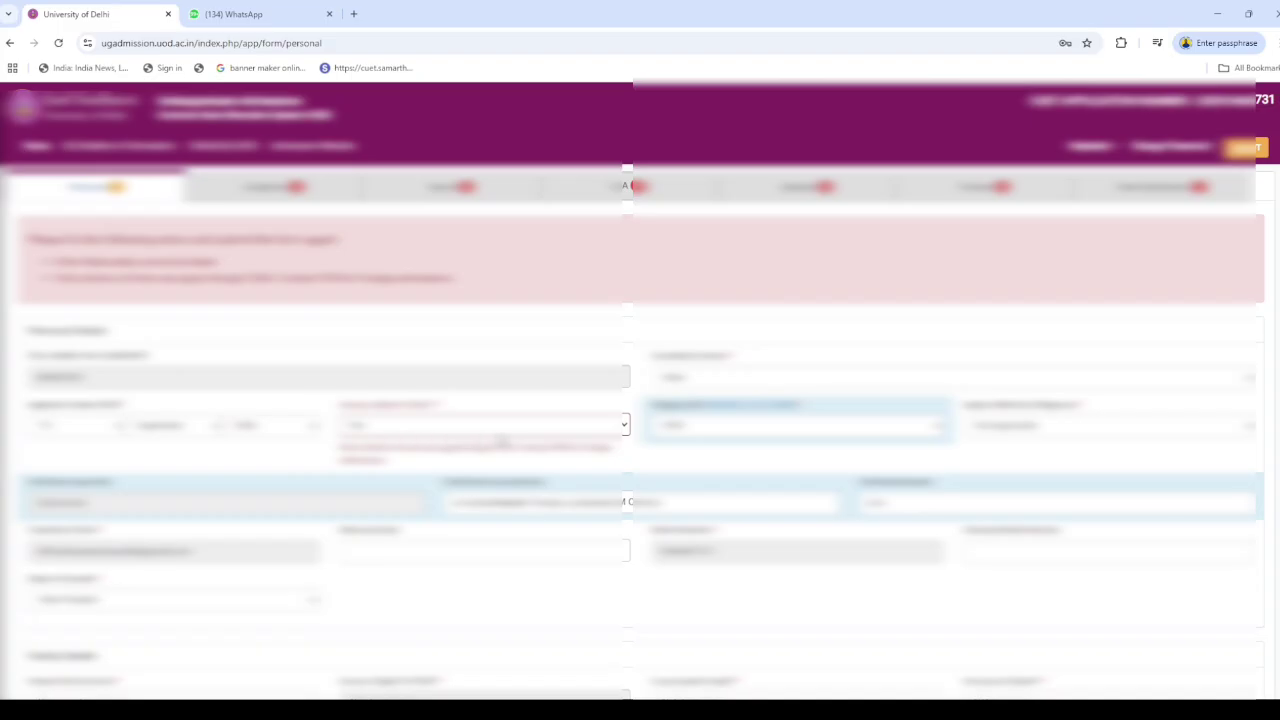
{"action": "left_click", "coordinate": [386, 459]}
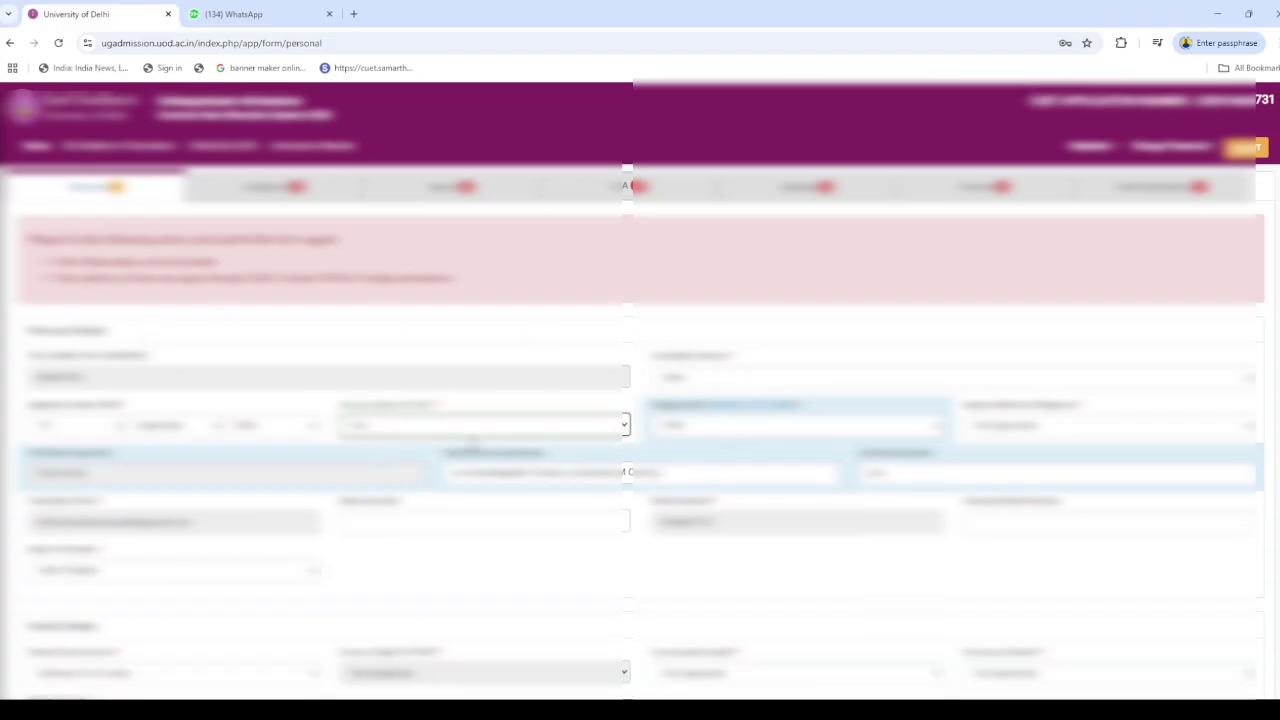
{"action": "scroll", "coordinate": [470, 440], "scroll_direction": "down", "scroll_amount": 10}
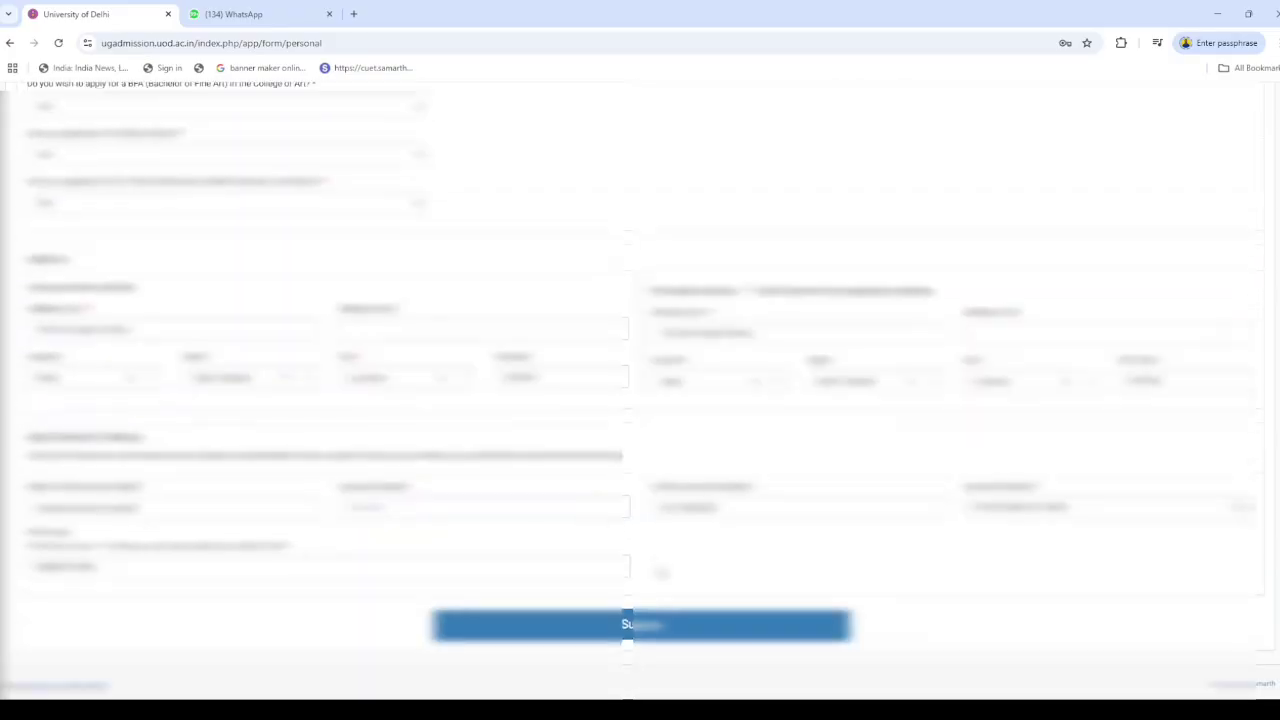
{"action": "left_click", "coordinate": [640, 619]}
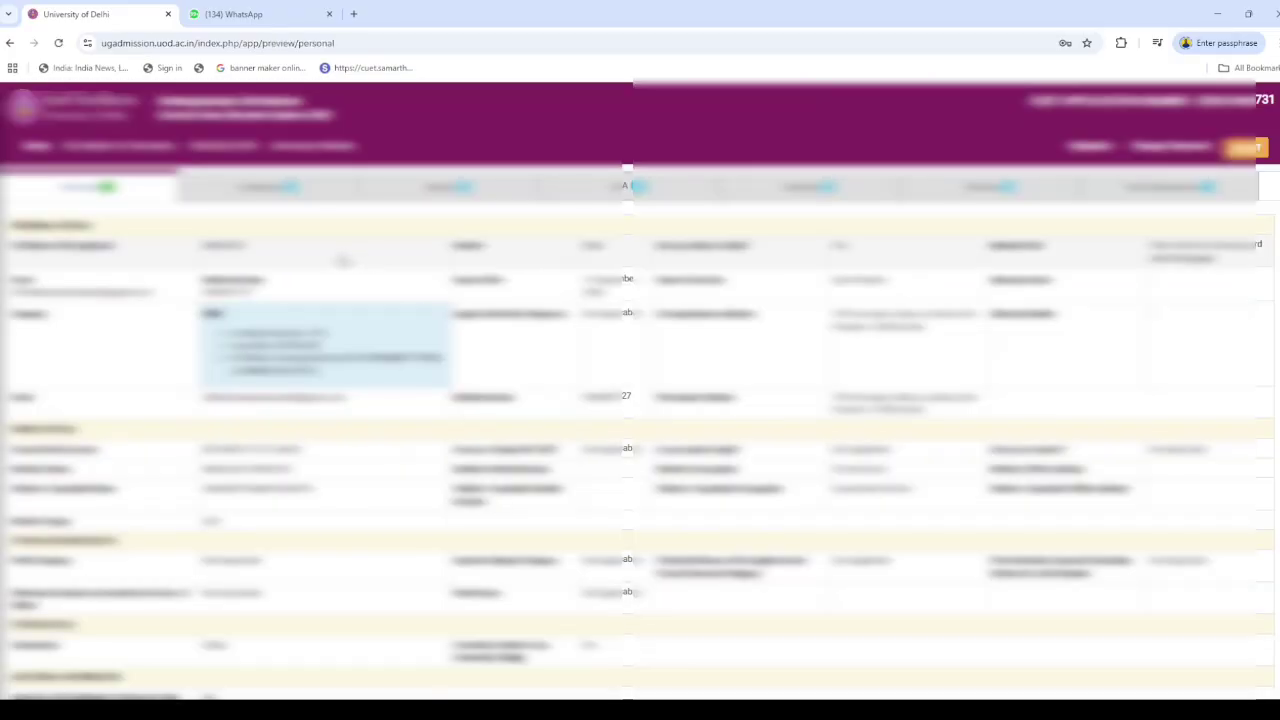
Continue from the preview to the academic form and enter the Xth percentage of 87
{"action": "scroll", "coordinate": [342, 260], "scroll_direction": "down", "scroll_amount": 5}
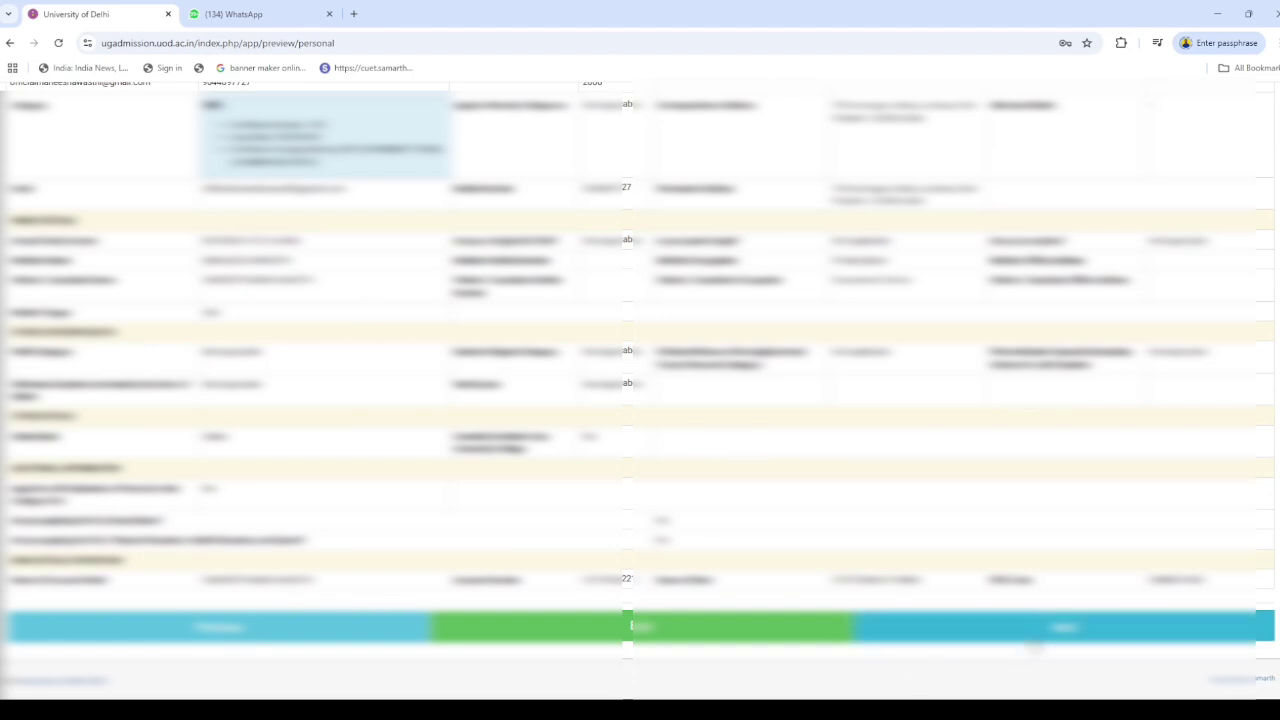
{"action": "left_click", "coordinate": [1036, 628]}
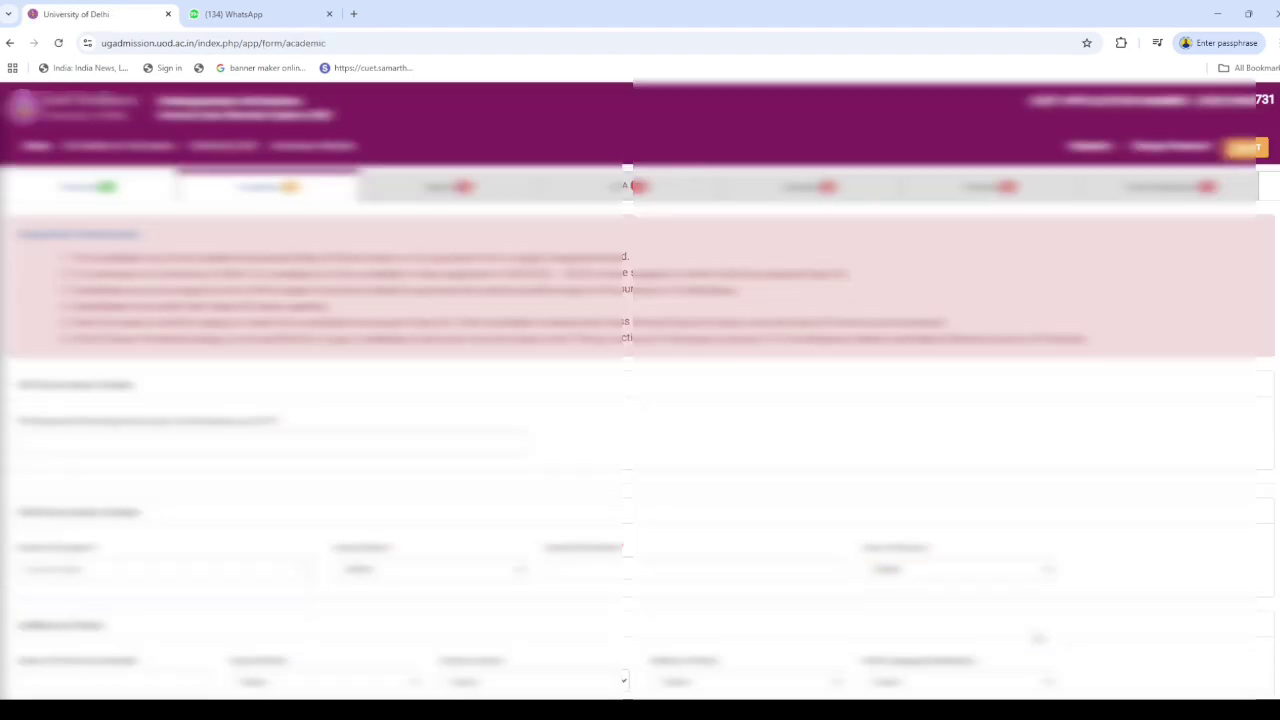
{"action": "scroll", "coordinate": [184, 476], "scroll_direction": "down", "scroll_amount": 1}
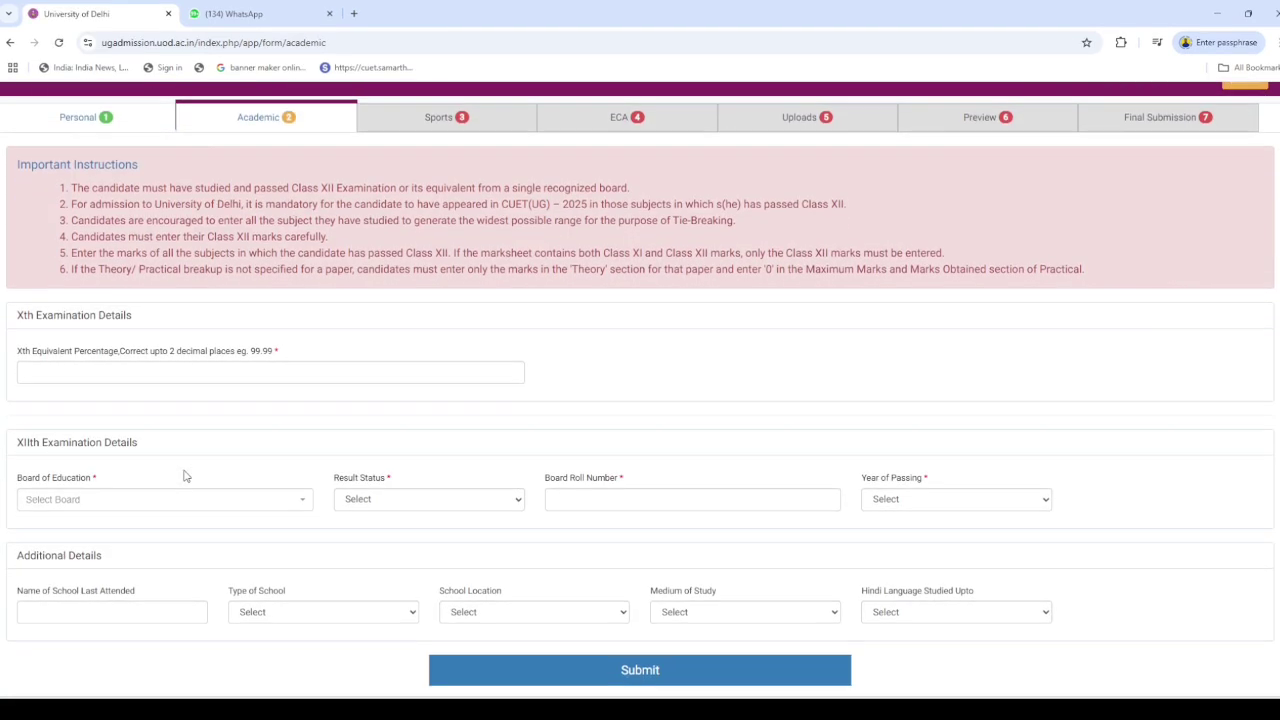
{"action": "left_click", "coordinate": [131, 374]}
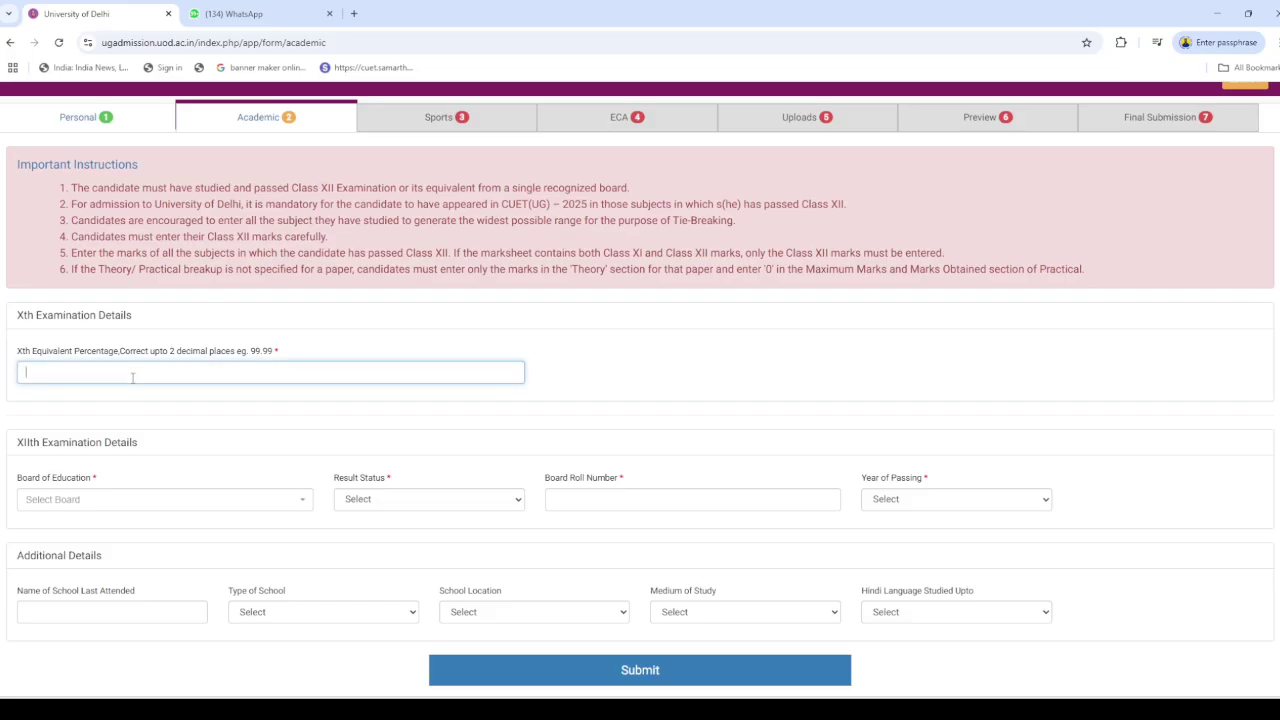
{"action": "left_click", "coordinate": [276, 352]}
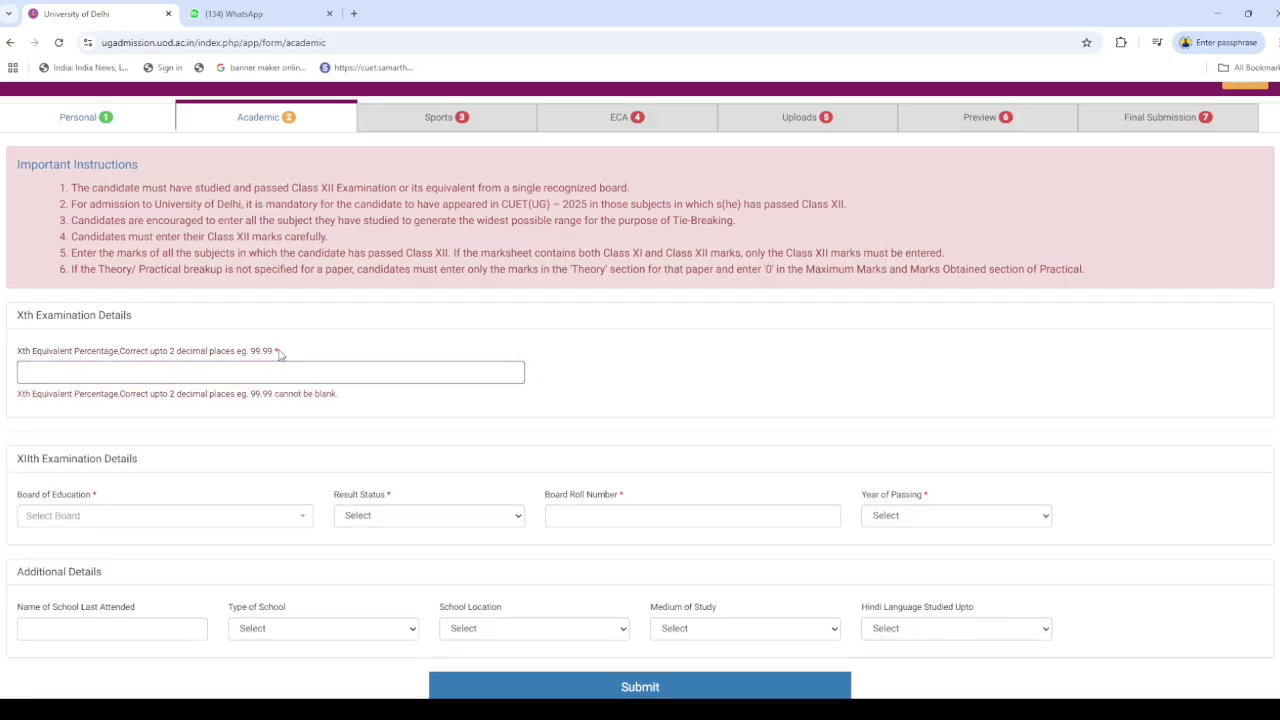
{"action": "left_click", "coordinate": [252, 372]}
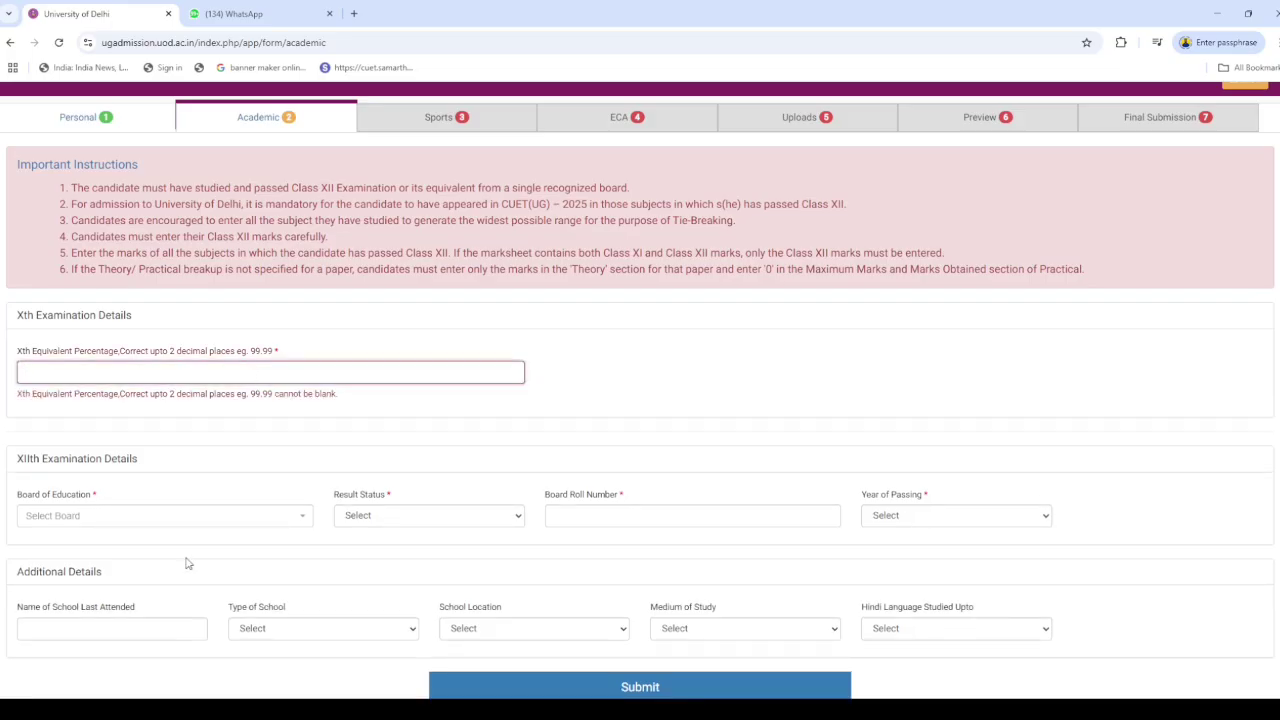
{"action": "scroll", "coordinate": [203, 558], "scroll_direction": "down", "scroll_amount": 1}
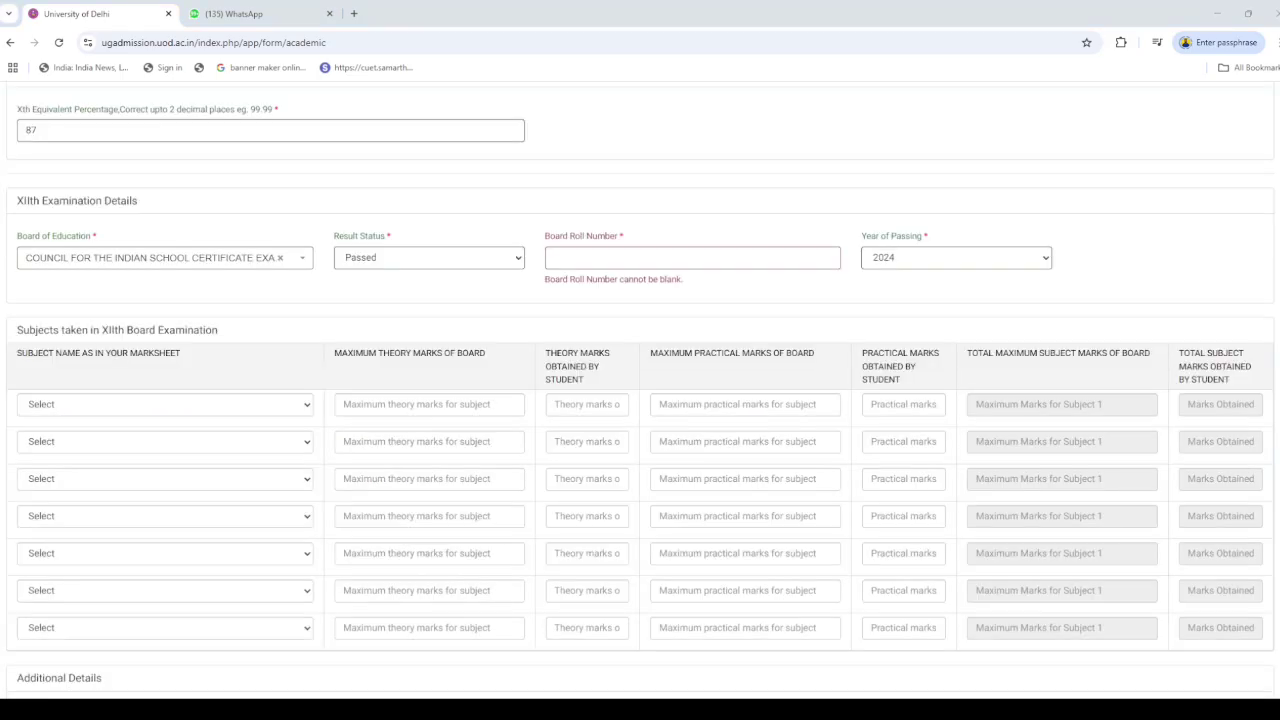
{"action": "scroll", "coordinate": [143, 369], "scroll_direction": "up", "scroll_amount": 2}
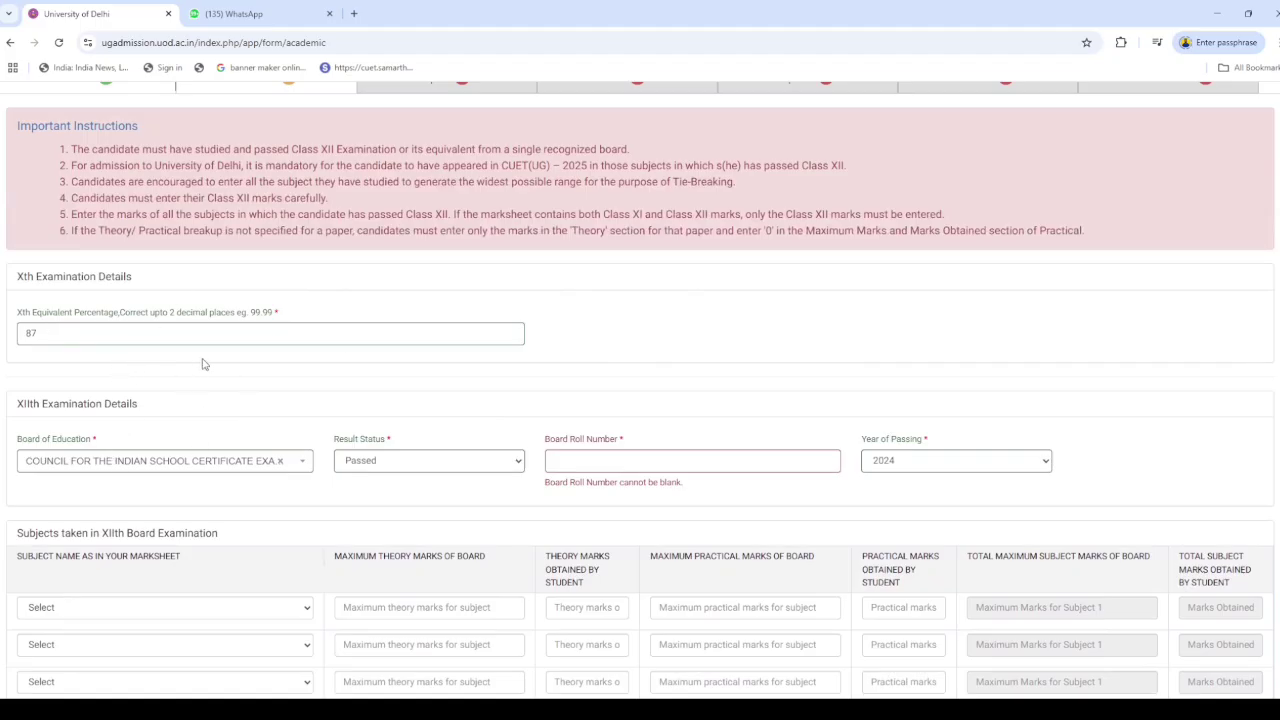
{"action": "scroll", "coordinate": [189, 447], "scroll_direction": "down", "scroll_amount": 1}
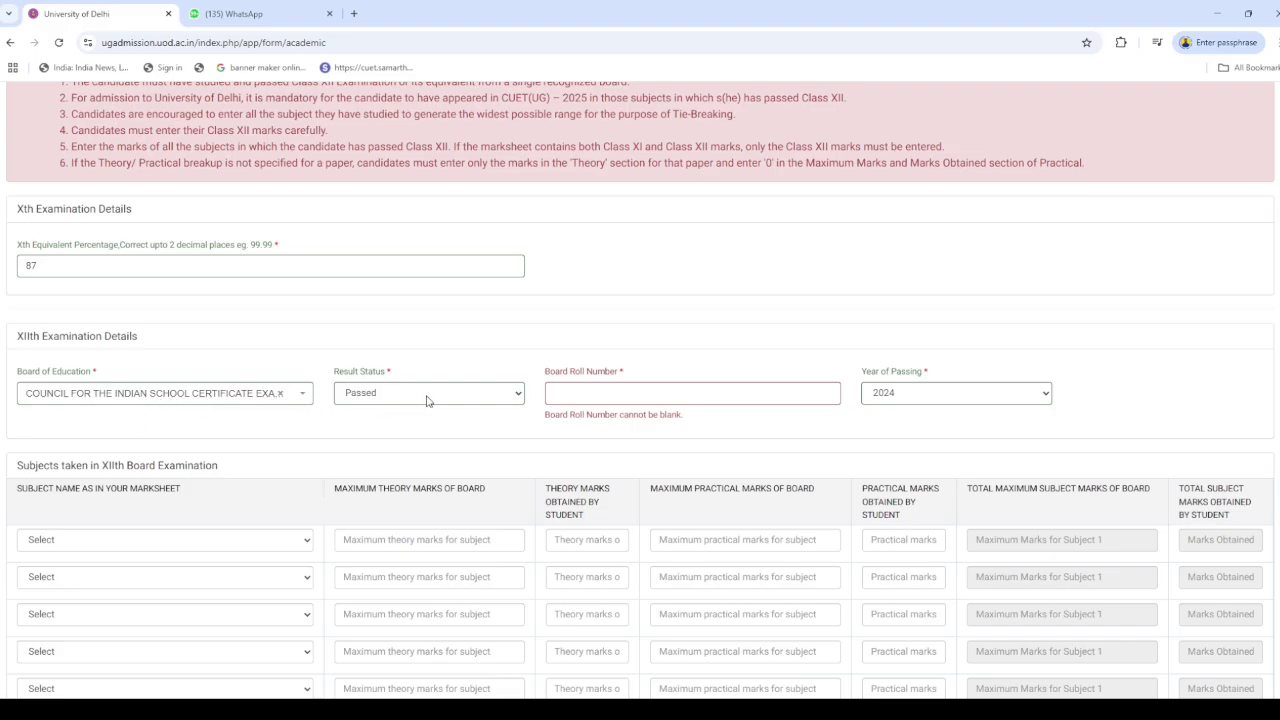
Fill in the Class XII board roll number
{"action": "left_click", "coordinate": [565, 398]}
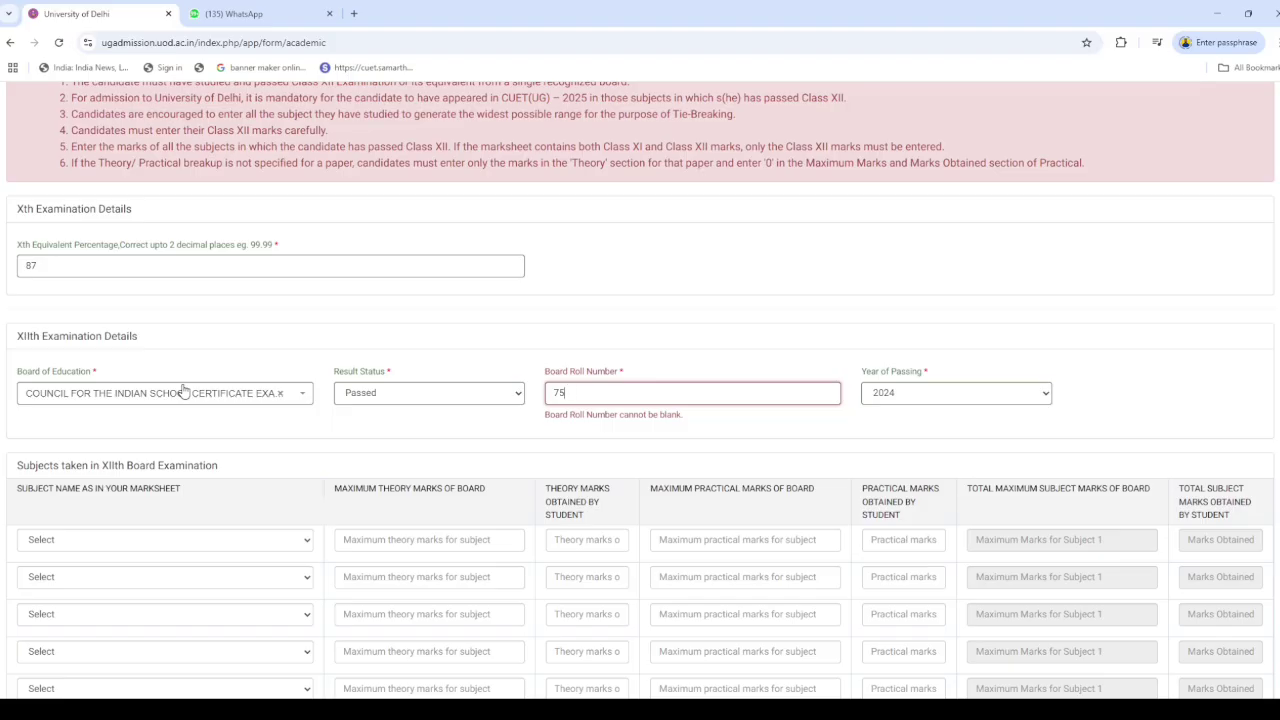
{"action": "left_click", "coordinate": [778, 433]}
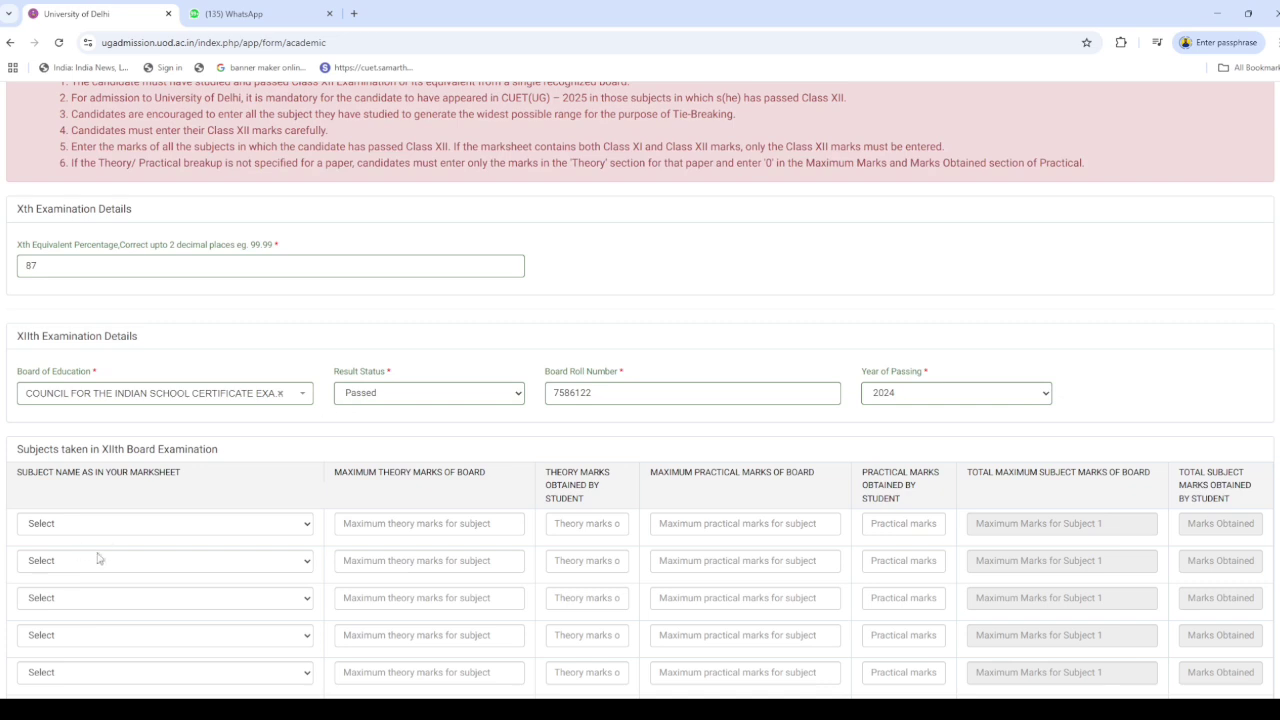
{"action": "scroll", "coordinate": [112, 532], "scroll_direction": "down", "scroll_amount": 2}
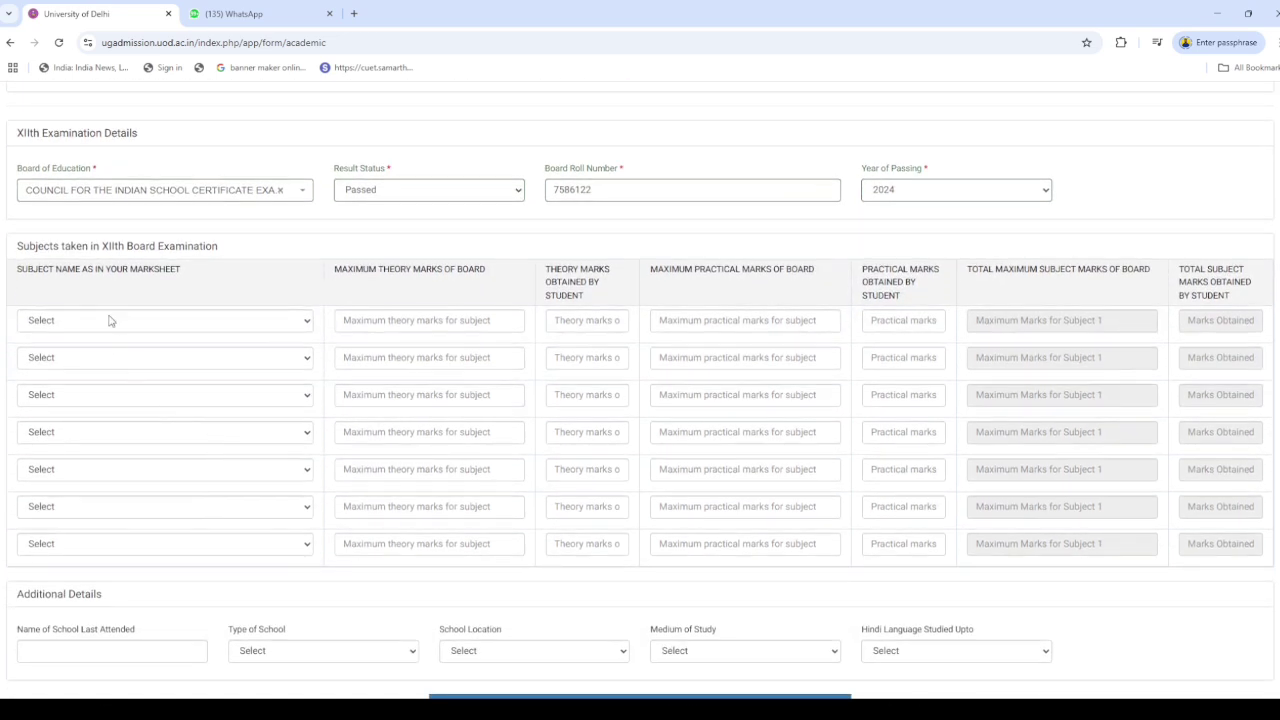
Add ENGLISH with maximum theory 100, theory marks 93 and practicals 00
{"action": "left_click", "coordinate": [110, 320]}
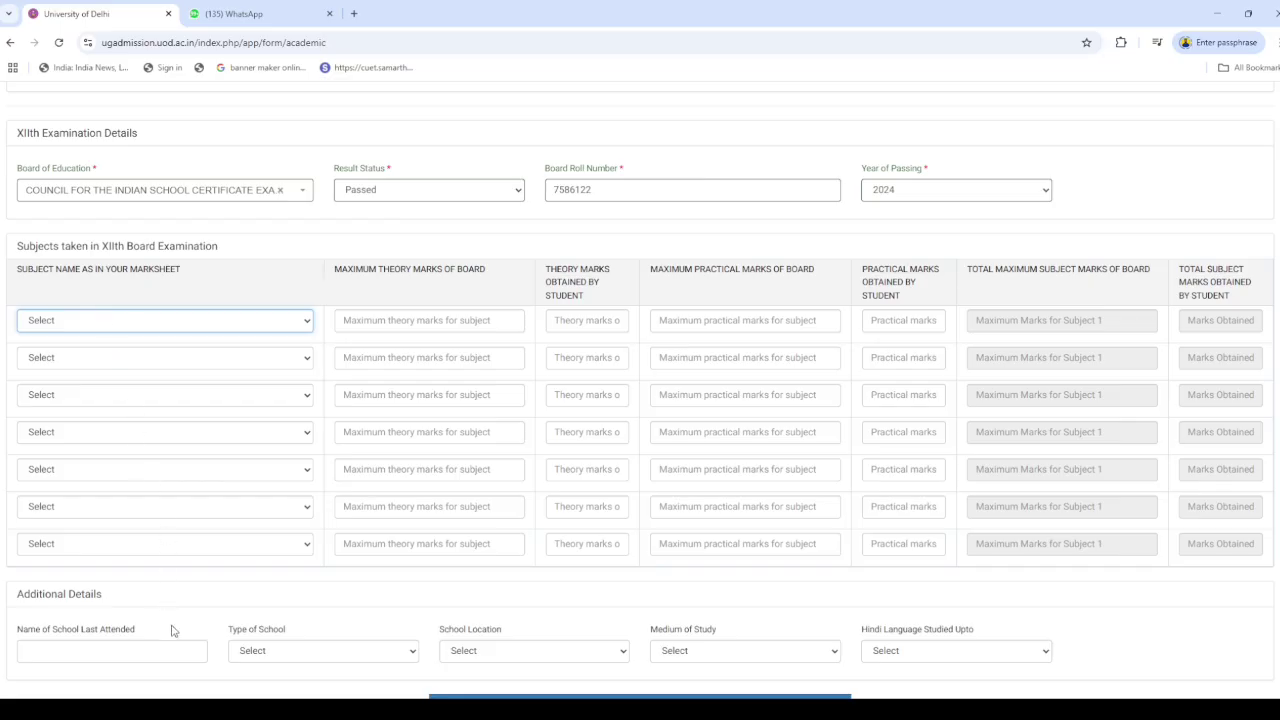
{"action": "left_click", "coordinate": [104, 396]}
{"action": "left_click", "coordinate": [428, 322]}
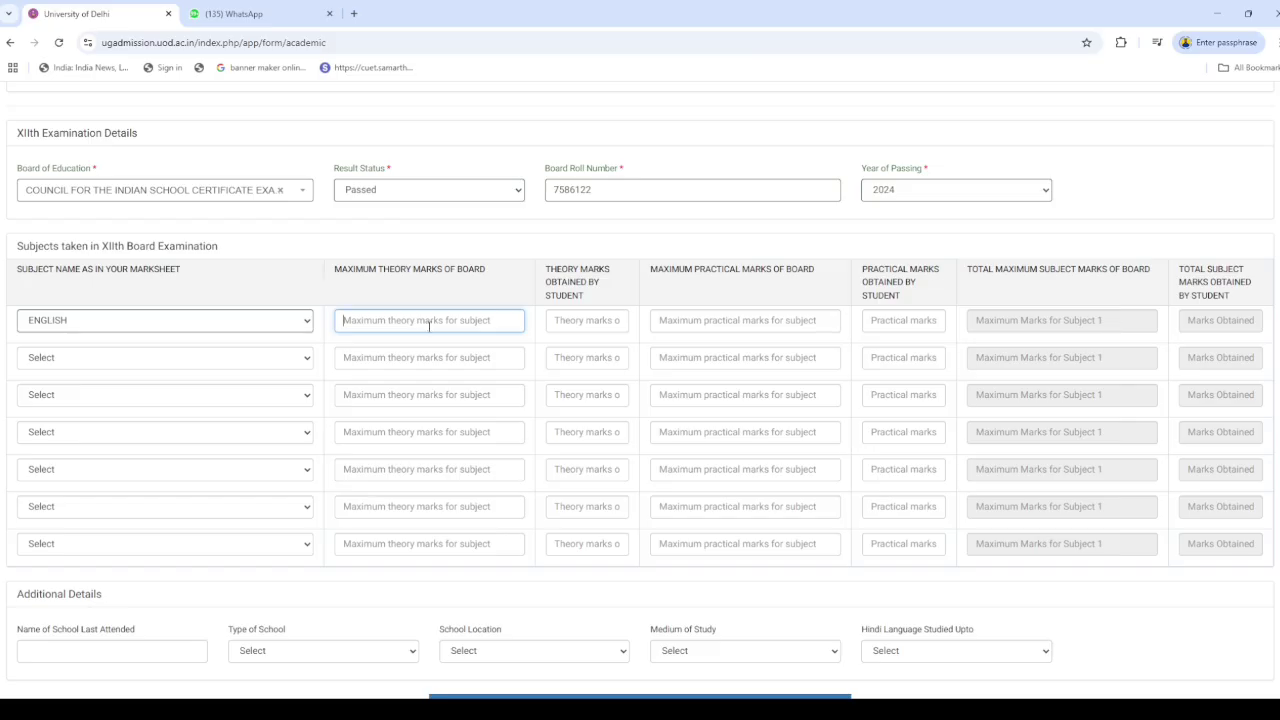
{"action": "type", "text": "100"}
{"action": "left_click", "coordinate": [574, 320]}
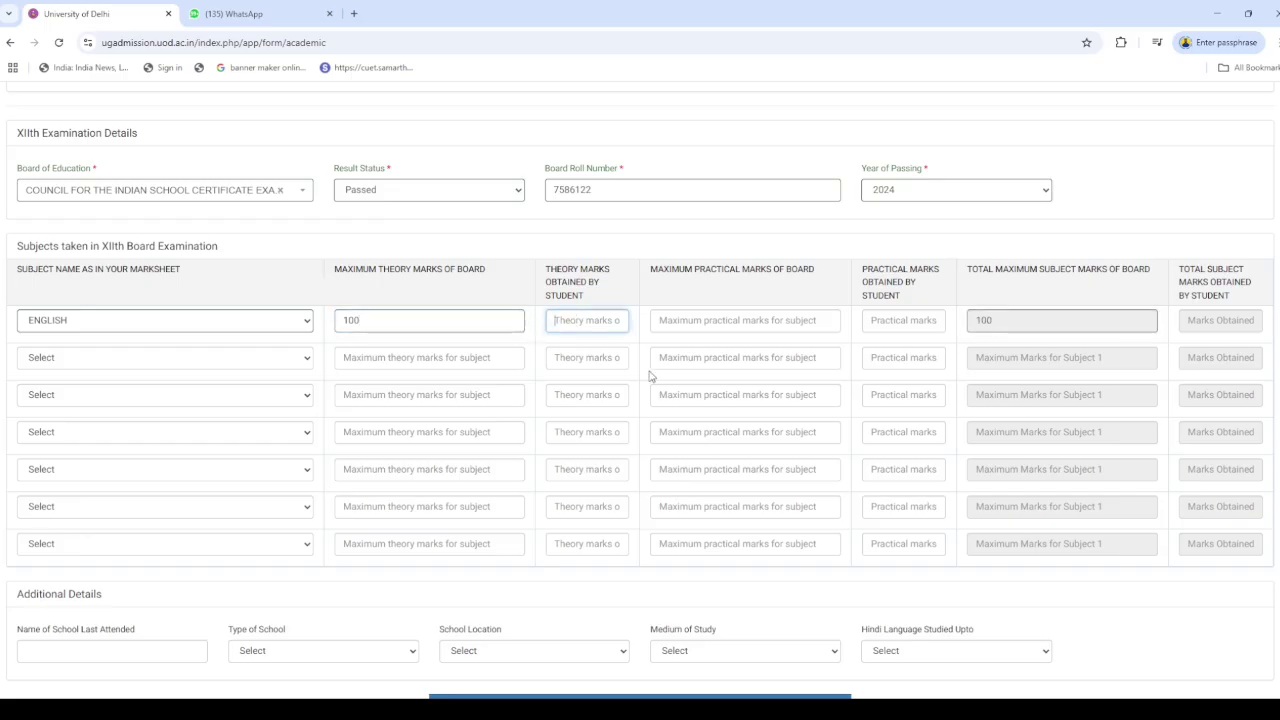
{"action": "type", "text": "93"}
{"action": "left_click", "coordinate": [805, 320]}
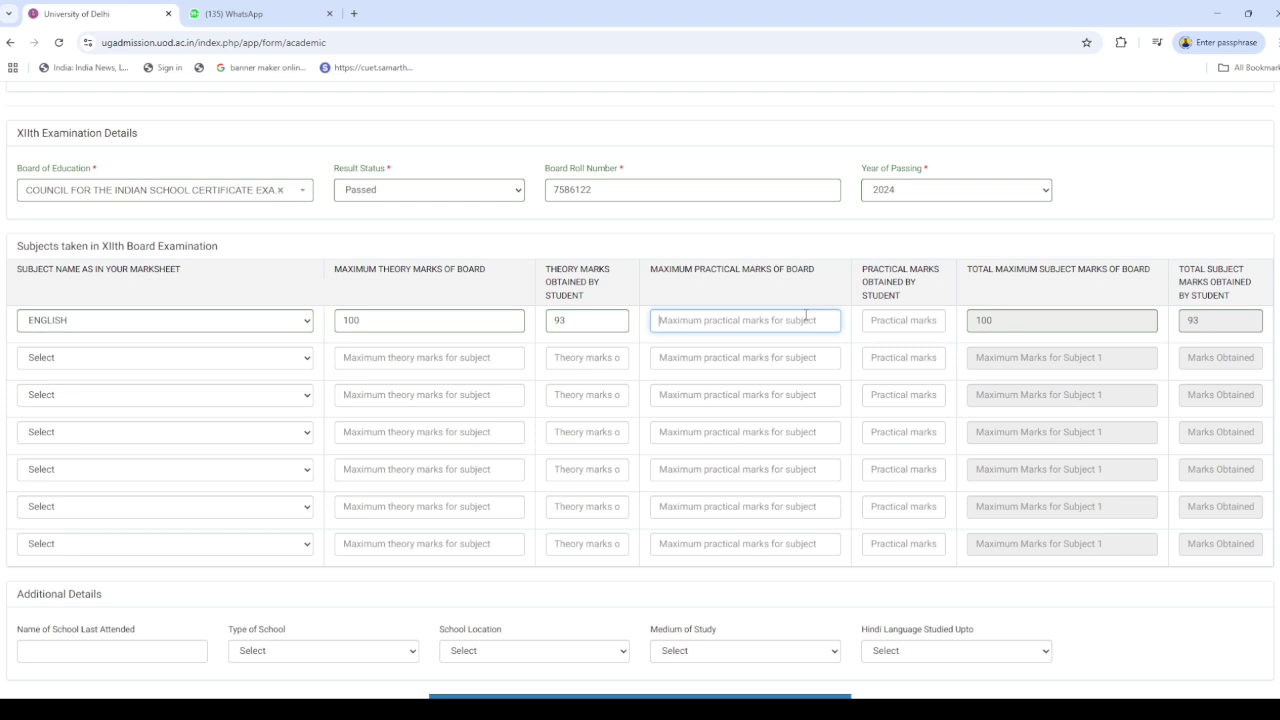
{"action": "type", "text": "00"}
{"action": "left_click", "coordinate": [932, 320]}
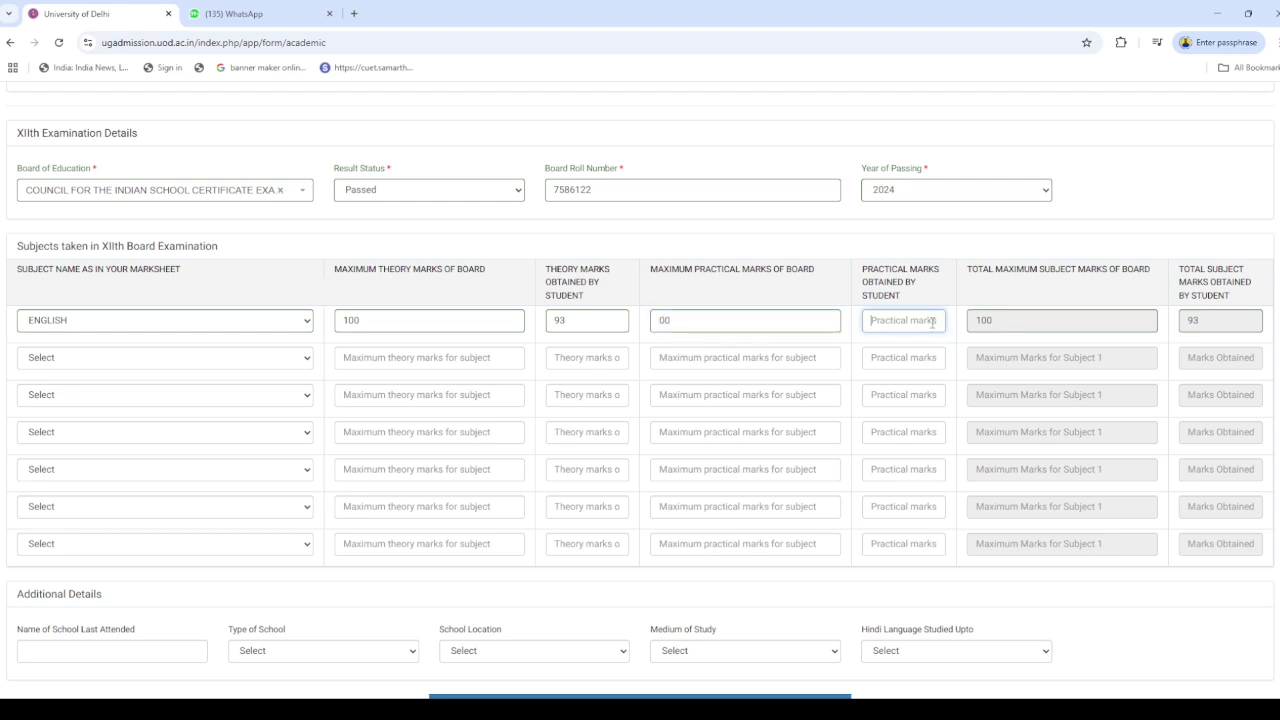
{"action": "type", "text": "00"}
Add ACCOUNTS with maximum theory 100, theory marks 74 and practicals 00
{"action": "left_click", "coordinate": [124, 370]}
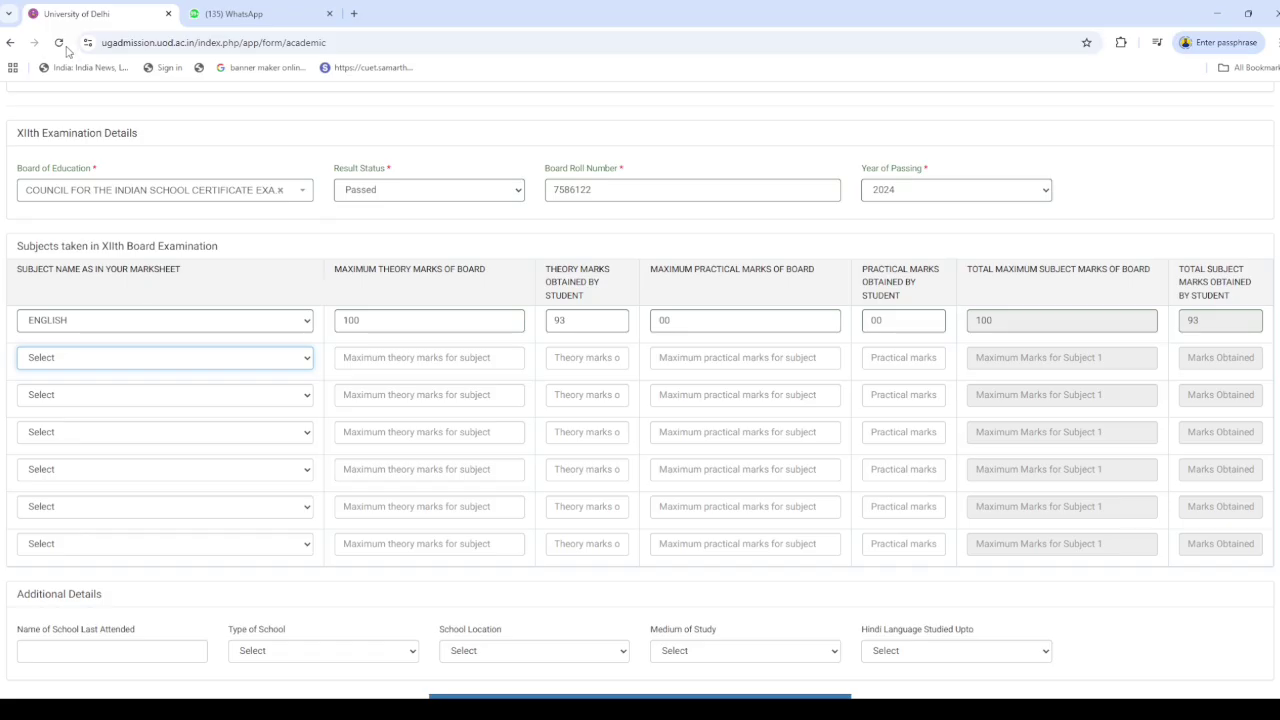
{"action": "left_click", "coordinate": [66, 46]}
{"action": "left_click", "coordinate": [395, 357]}
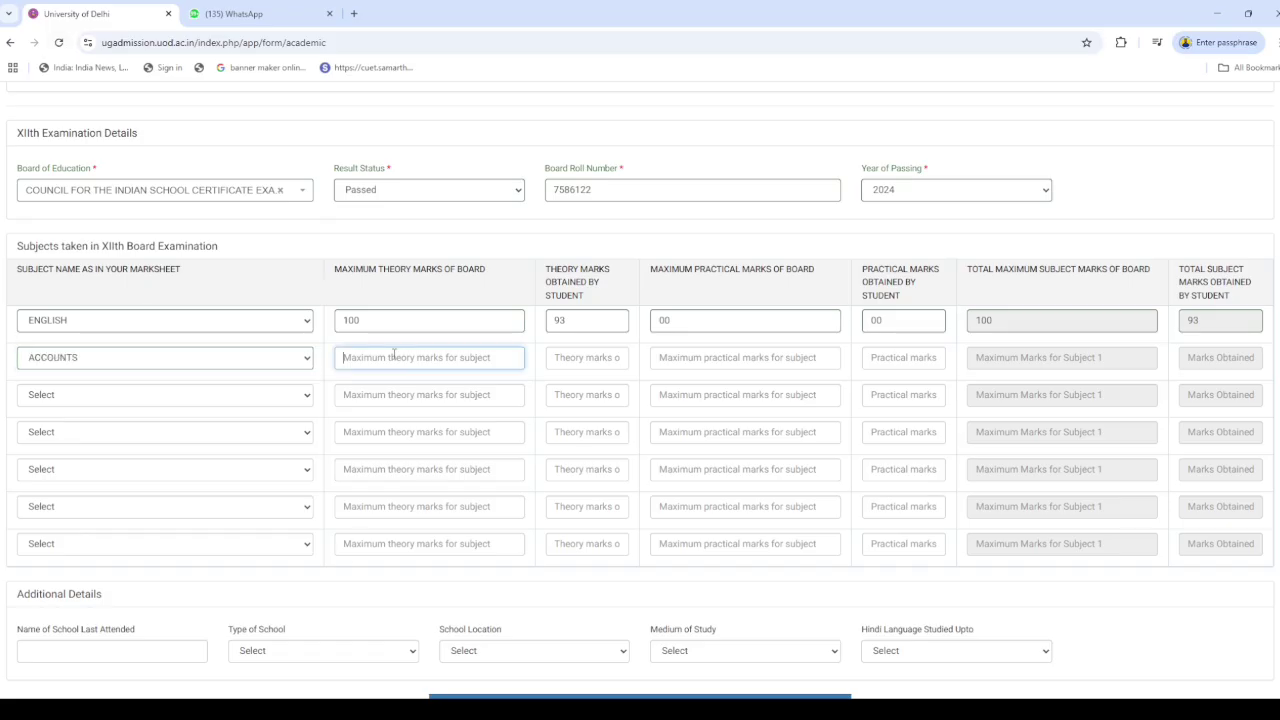
{"action": "type", "text": "100"}
{"action": "left_click", "coordinate": [565, 362]}
{"action": "type", "text": "74"}
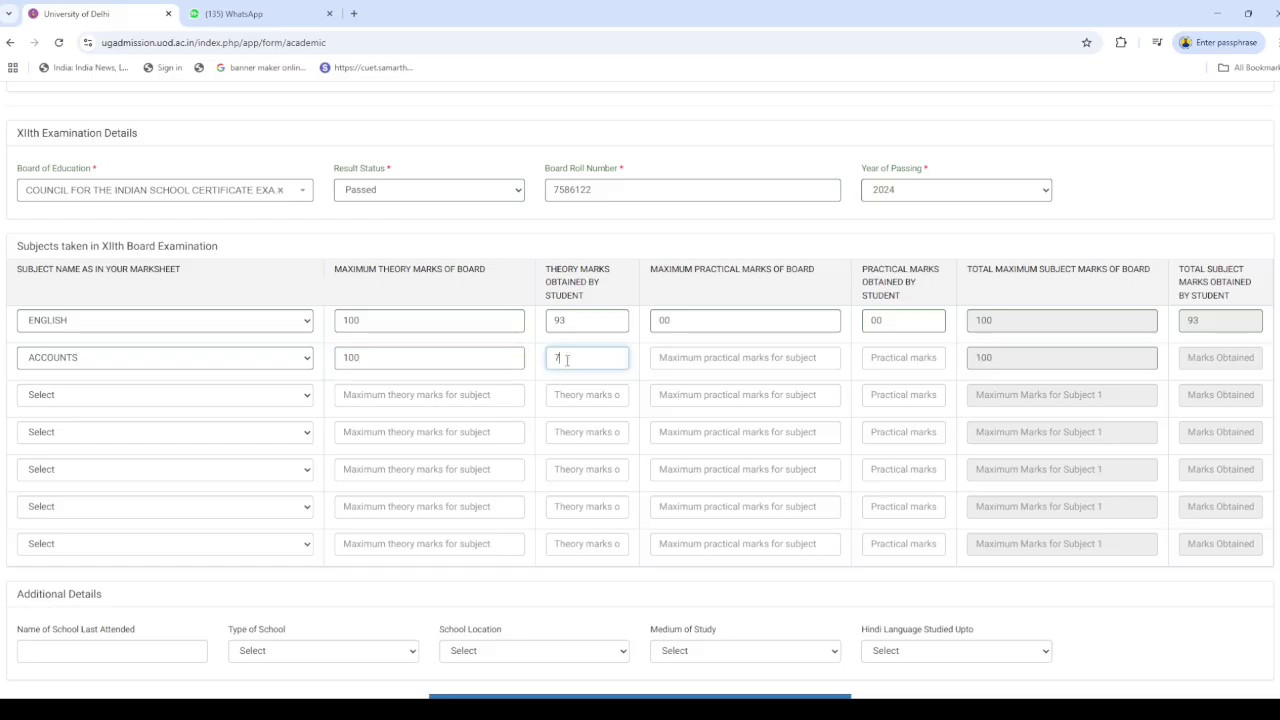
{"action": "left_click", "coordinate": [703, 355]}
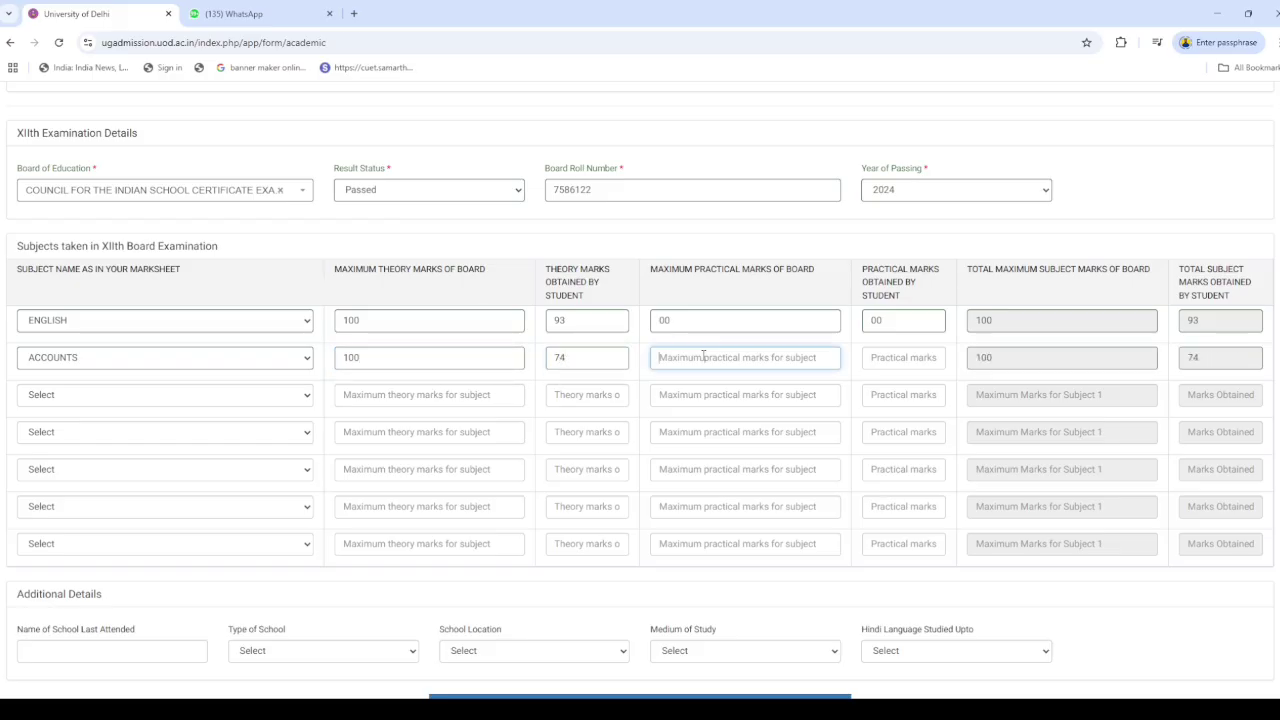
{"action": "type", "text": "00"}
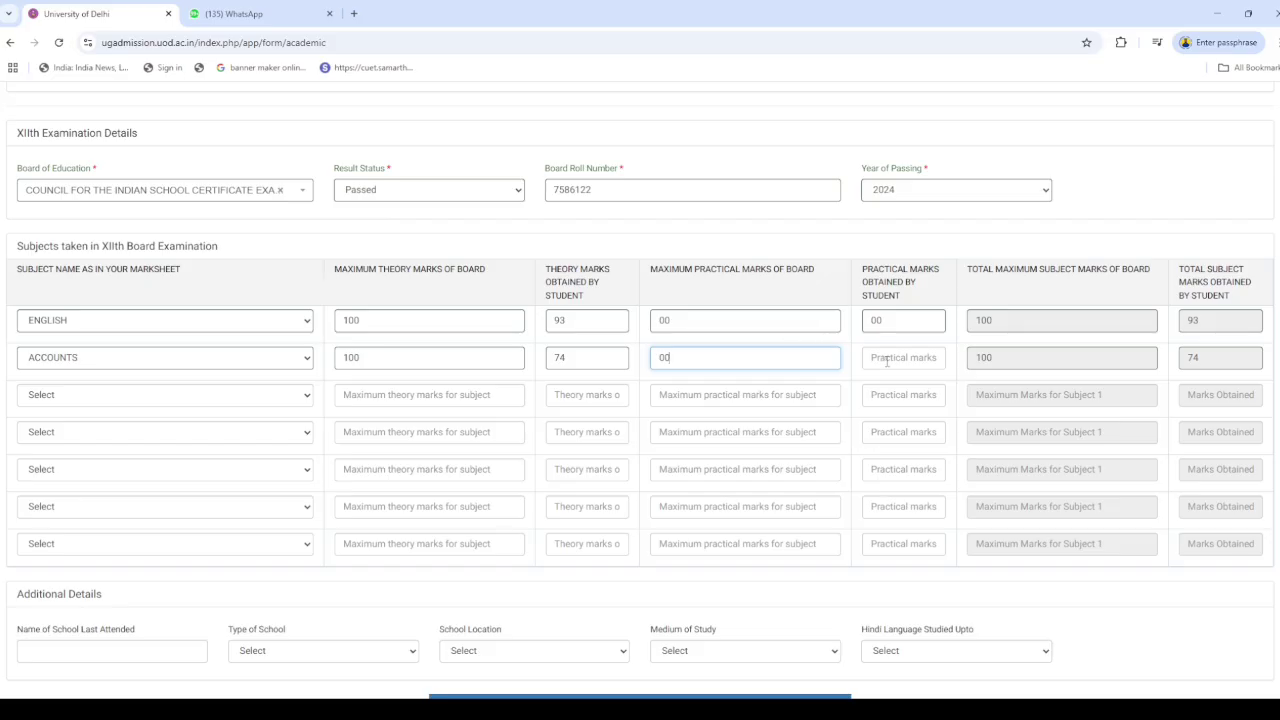
{"action": "left_click", "coordinate": [876, 357]}
{"action": "type", "text": "00"}
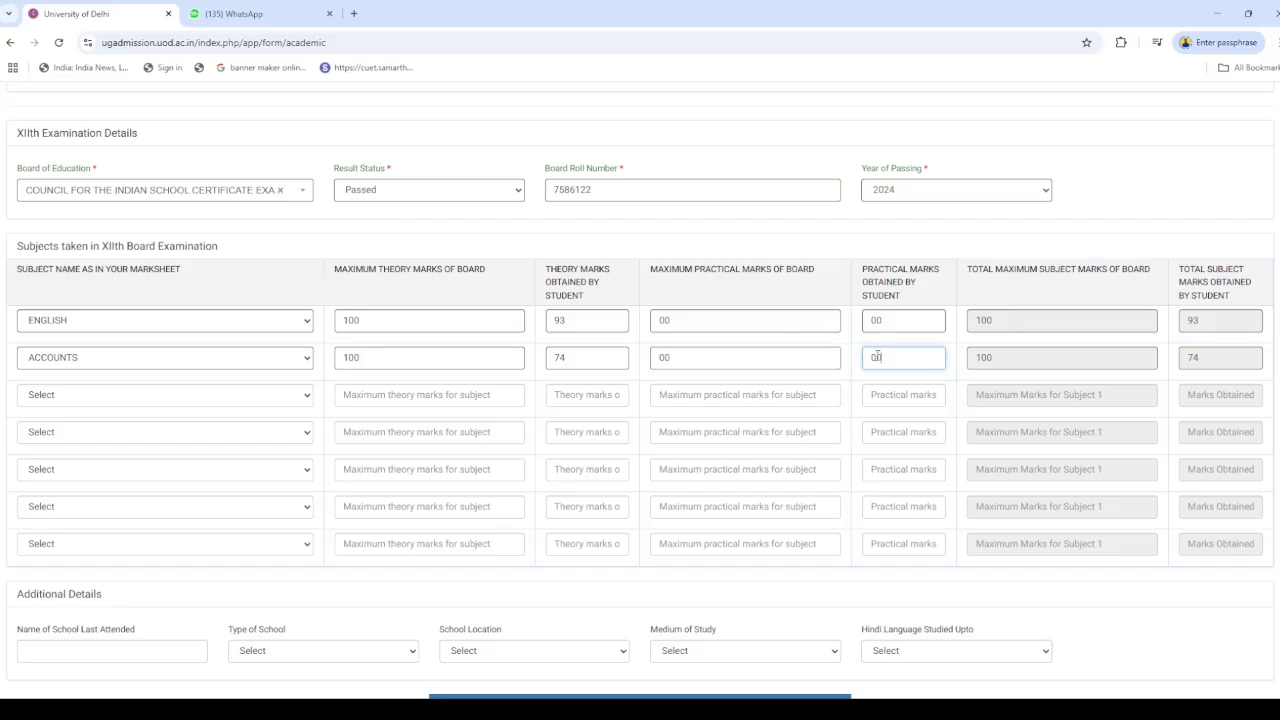
Add ECONOMICS (max 100, theory 74, practicals 00) and correct ACCOUNTS theory to 86
{"action": "left_click", "coordinate": [104, 396]}
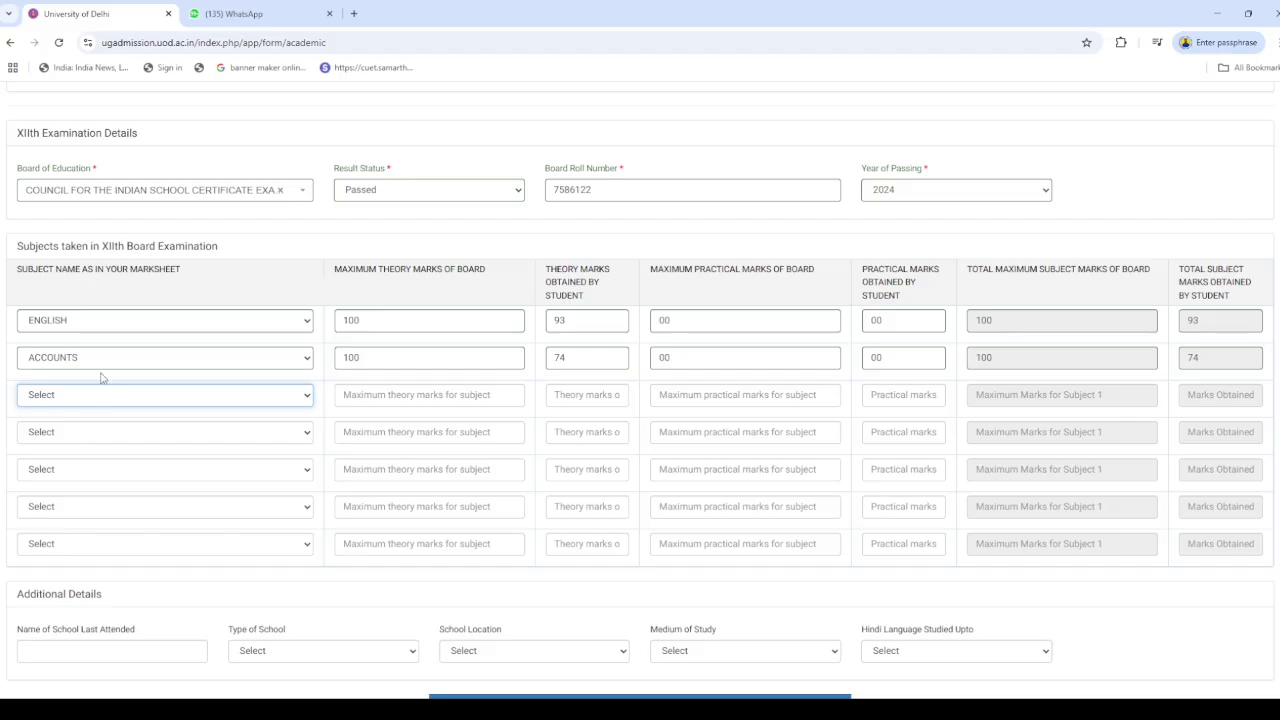
{"action": "left_click", "coordinate": [91, 326]}
{"action": "left_click", "coordinate": [447, 404]}
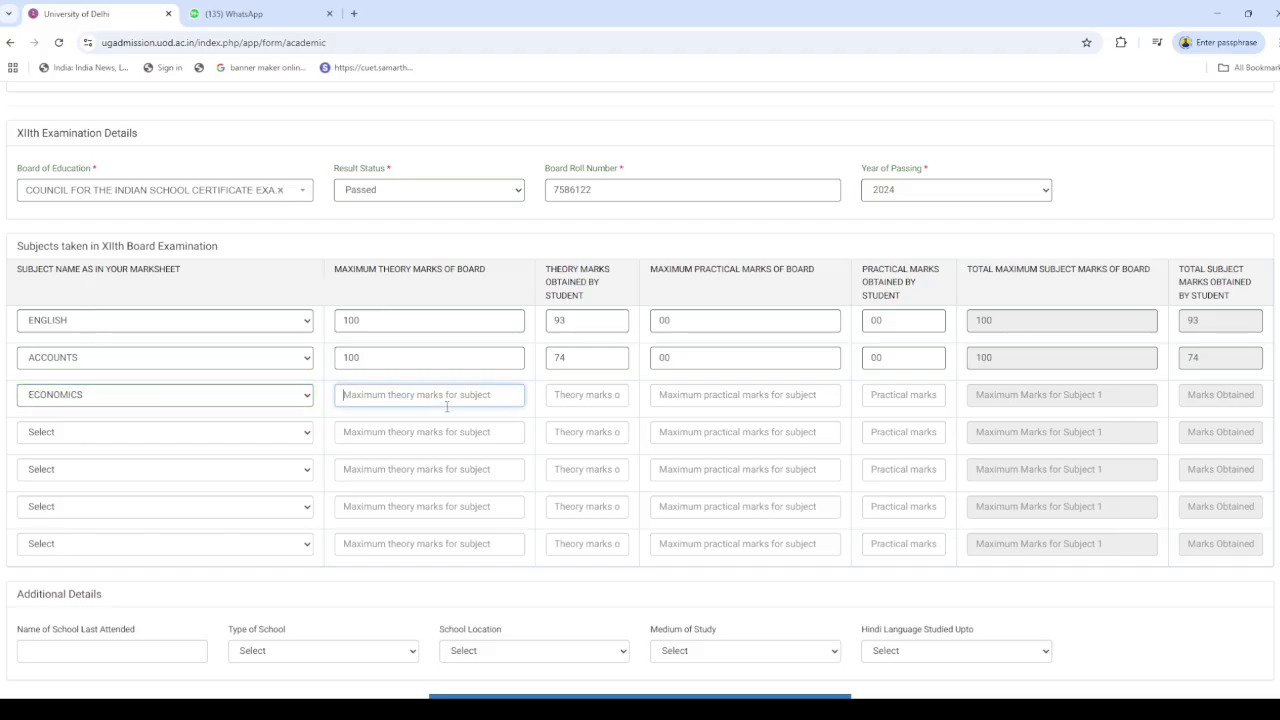
{"action": "type", "text": "100"}
{"action": "left_click", "coordinate": [592, 399]}
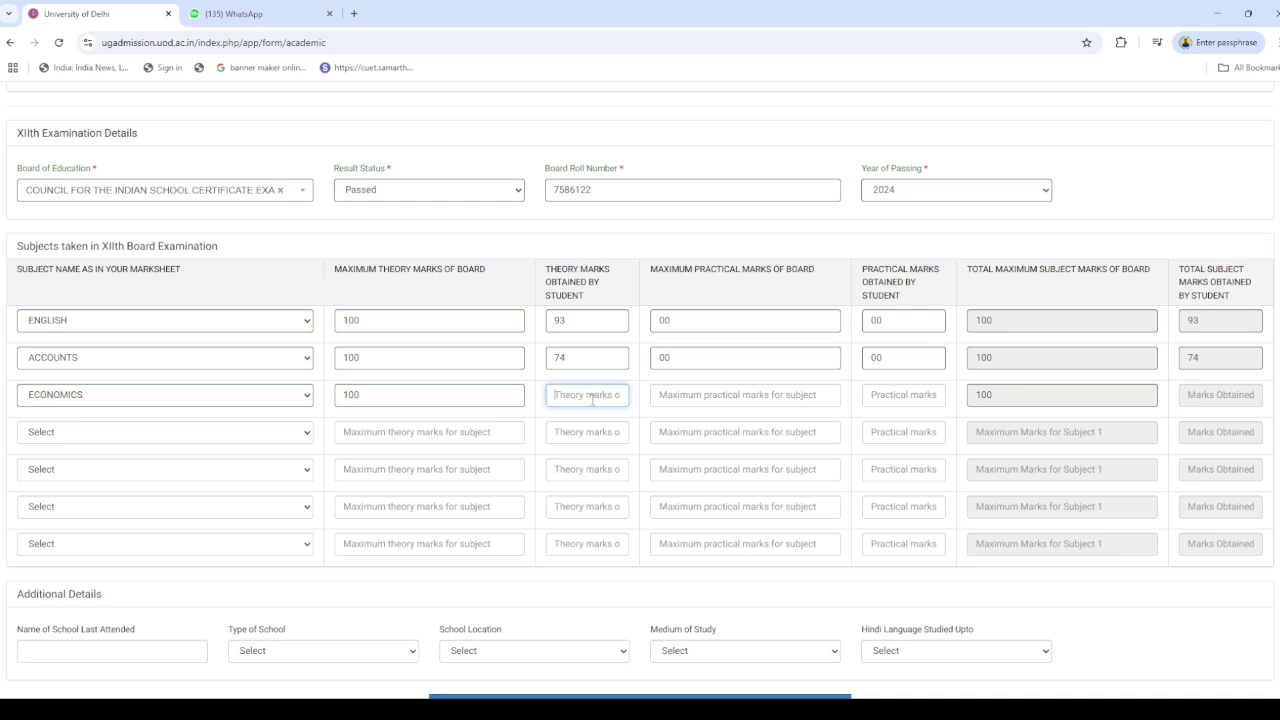
{"action": "type", "text": "74"}
{"action": "double_click", "coordinate": [575, 357]}
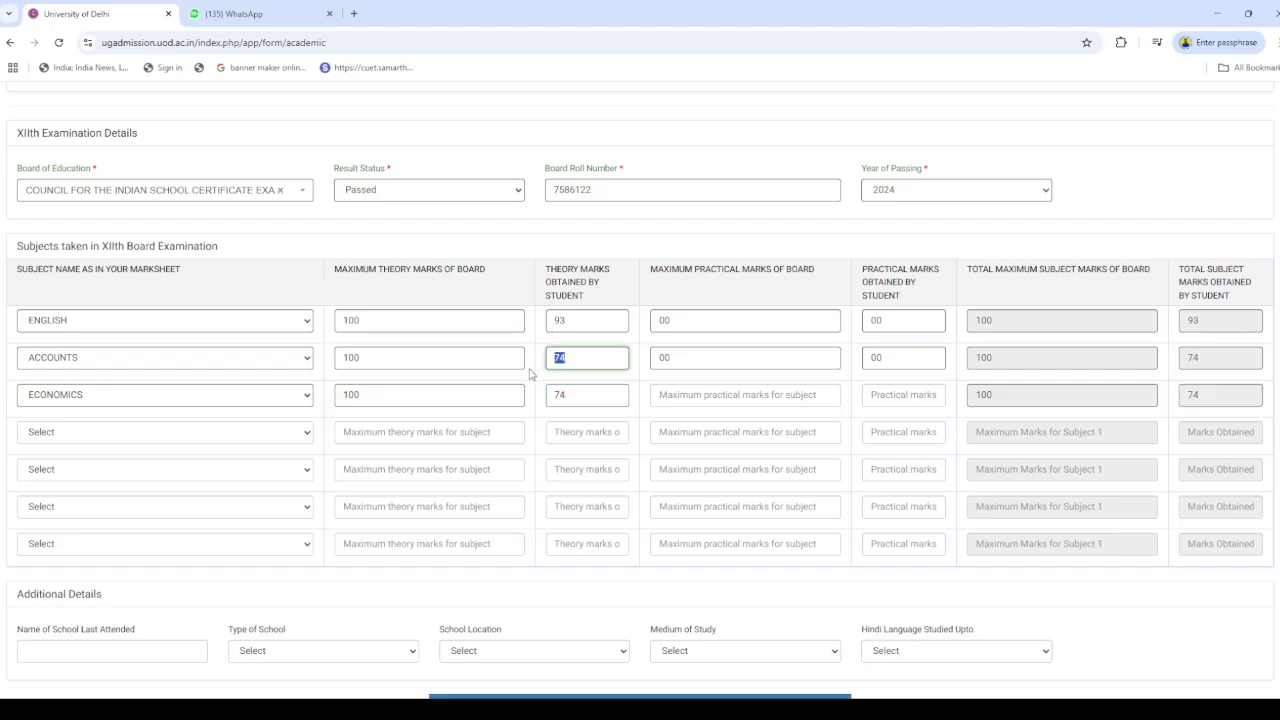
{"action": "type", "text": "86"}
{"action": "left_click", "coordinate": [685, 397]}
{"action": "type", "text": "00"}
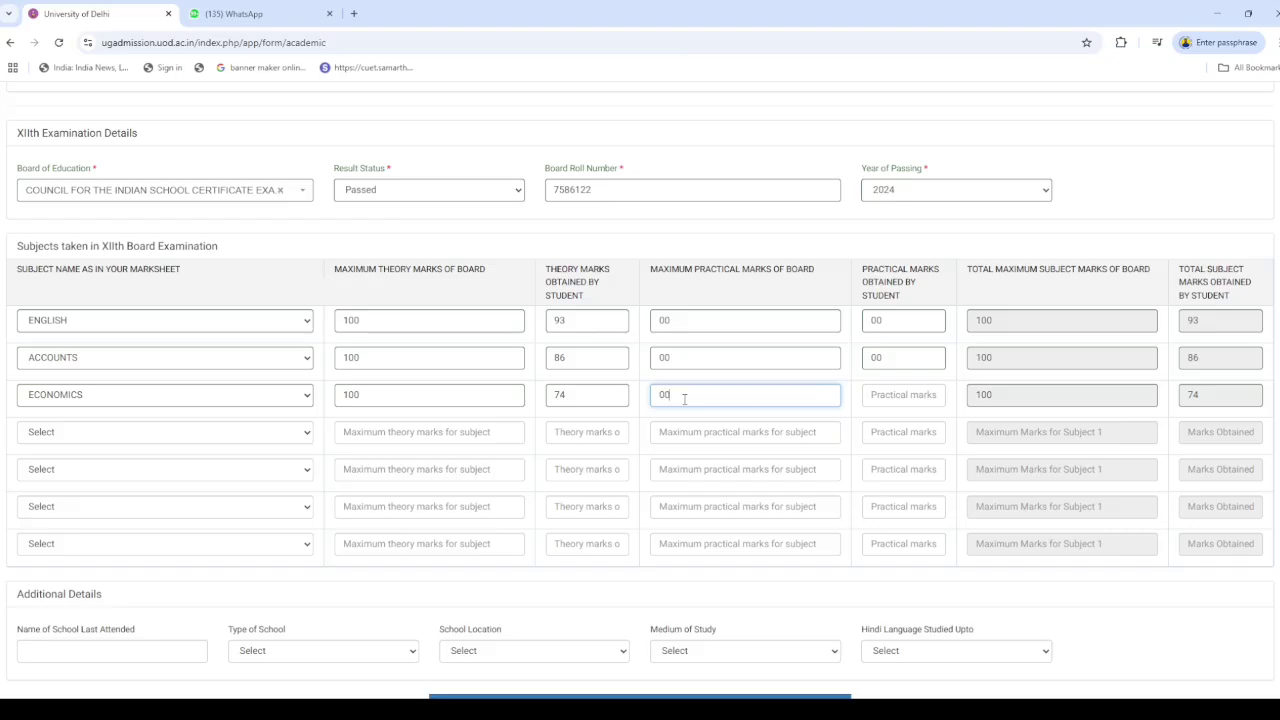
{"action": "left_click", "coordinate": [905, 395]}
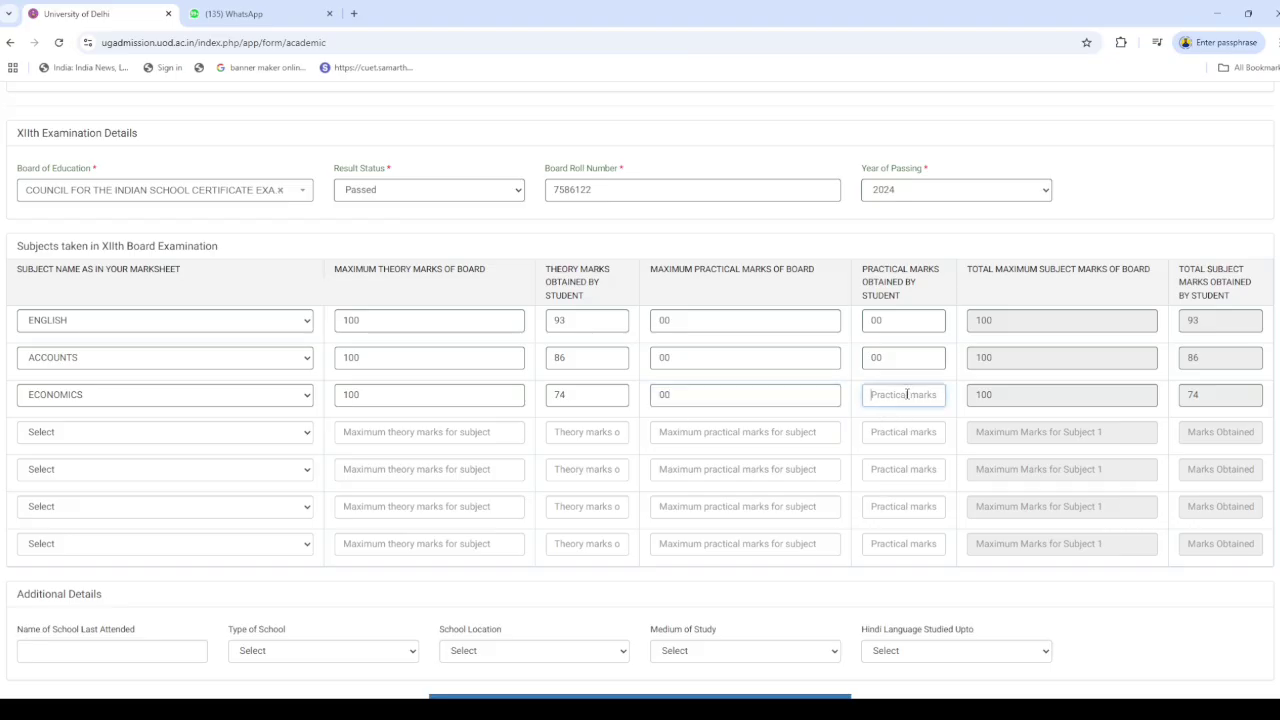
{"action": "type", "text": "00"}
Add COMMERCE with maximum theory 100, theory marks 89 and practicals 00
{"action": "left_click", "coordinate": [83, 431]}
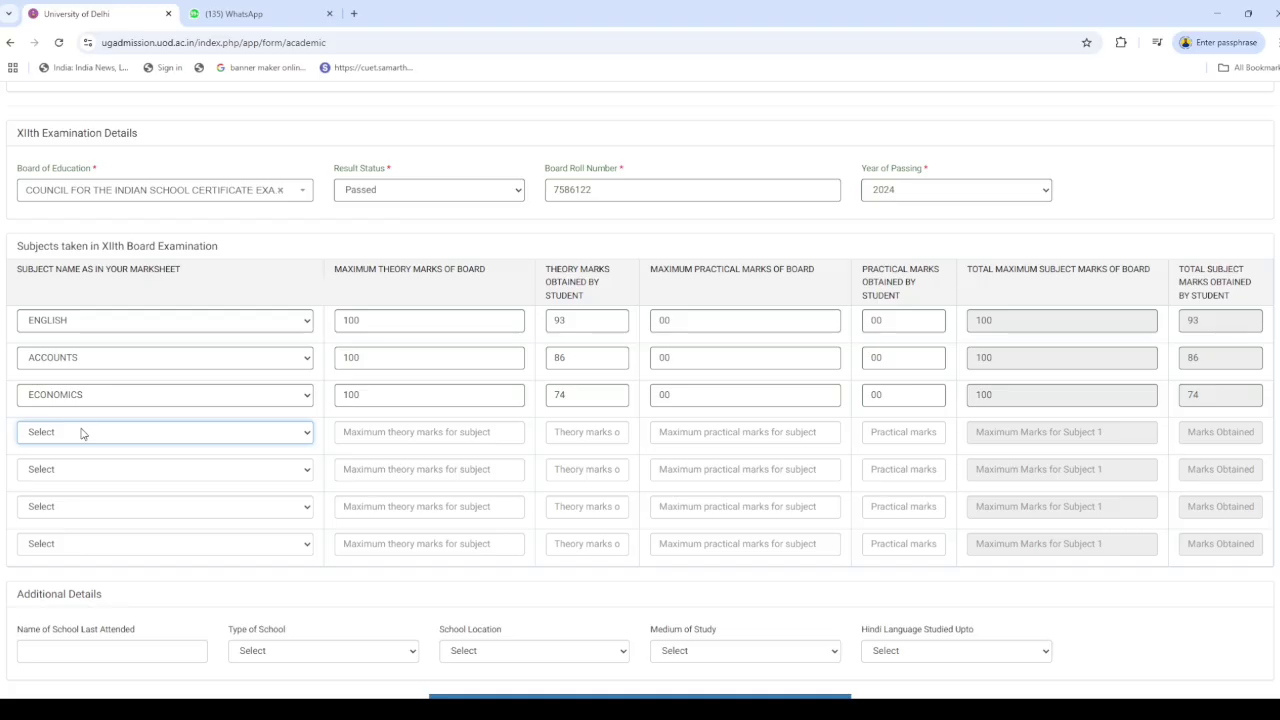
{"action": "left_click", "coordinate": [138, 309]}
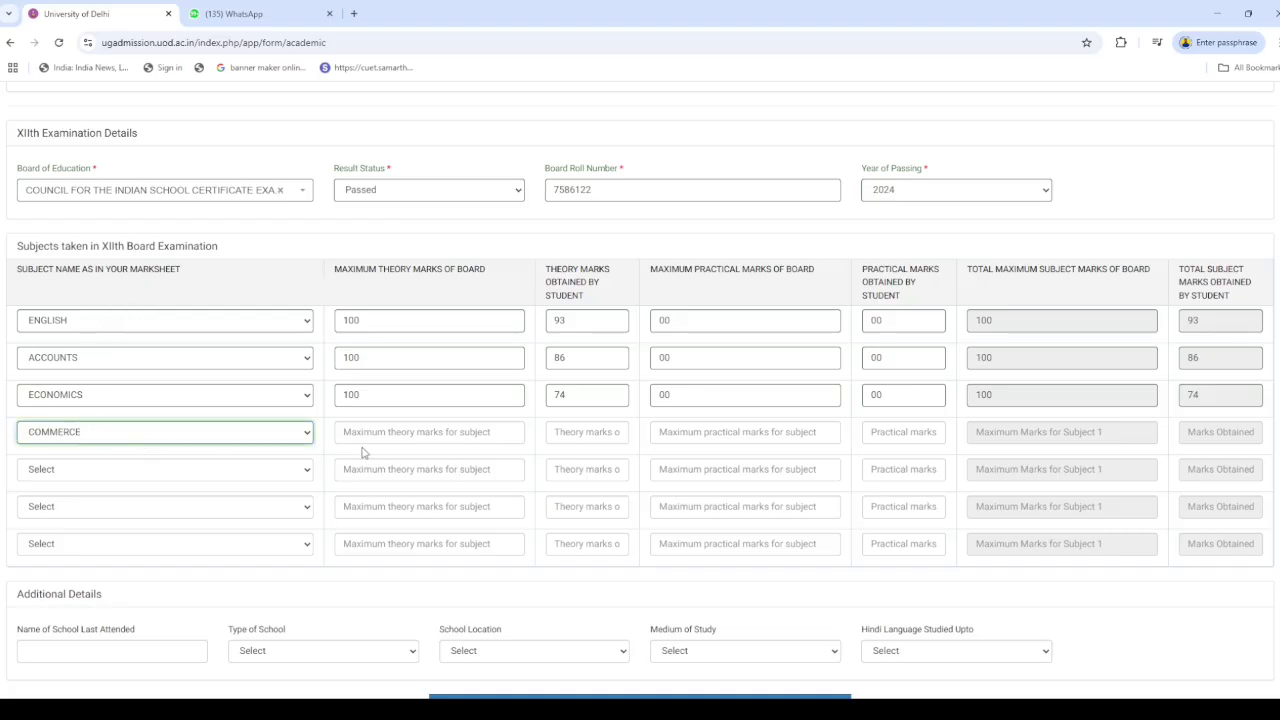
{"action": "left_click", "coordinate": [406, 433]}
{"action": "type", "text": "100"}
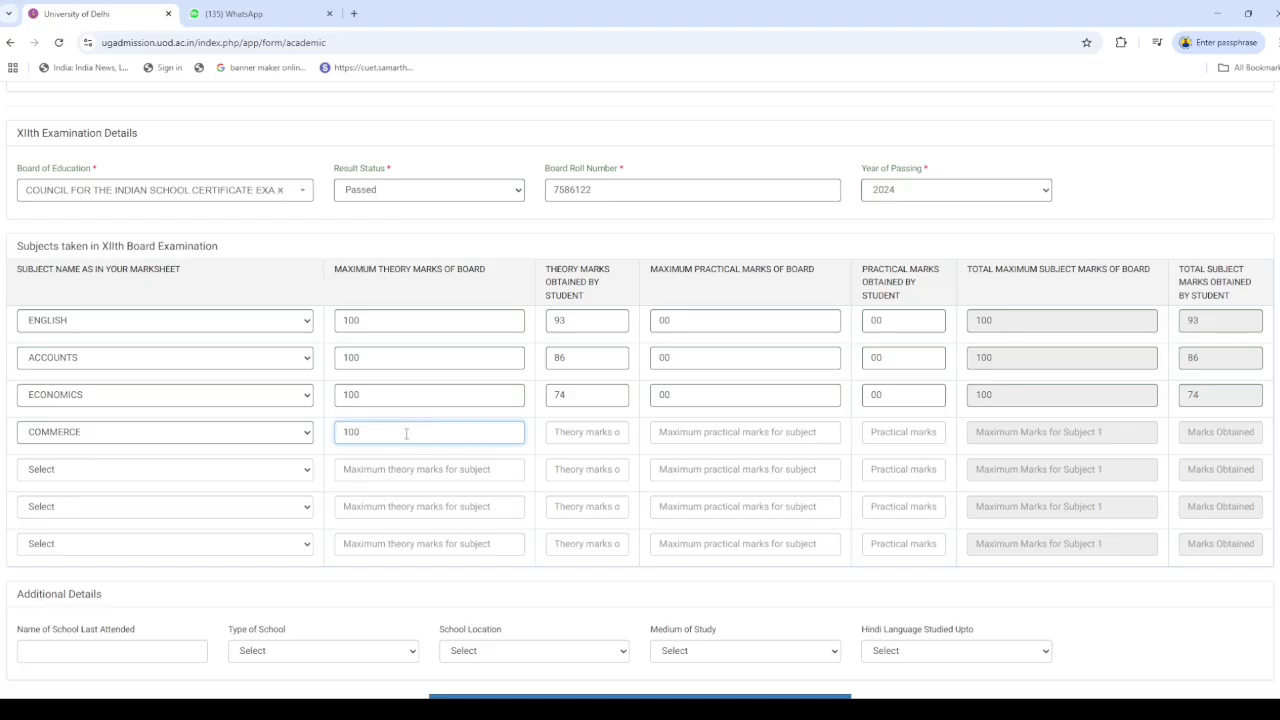
{"action": "left_click", "coordinate": [586, 432]}
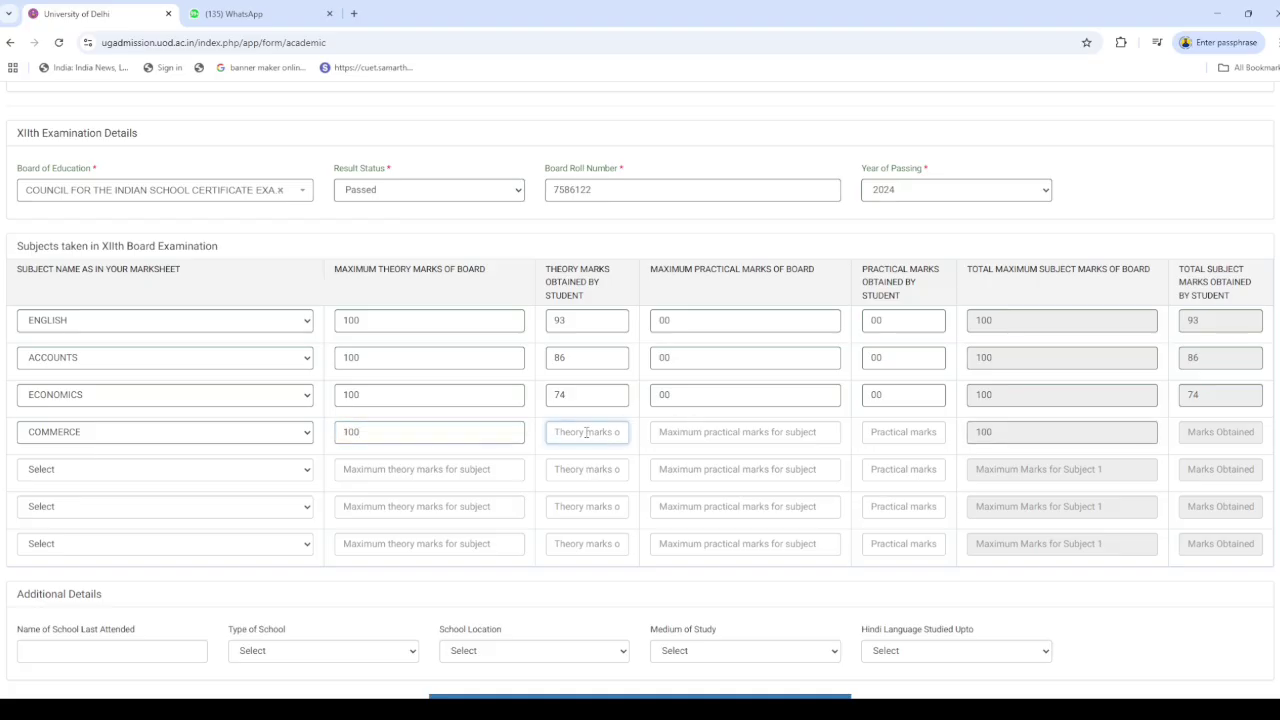
{"action": "type", "text": "89"}
{"action": "left_click", "coordinate": [739, 434]}
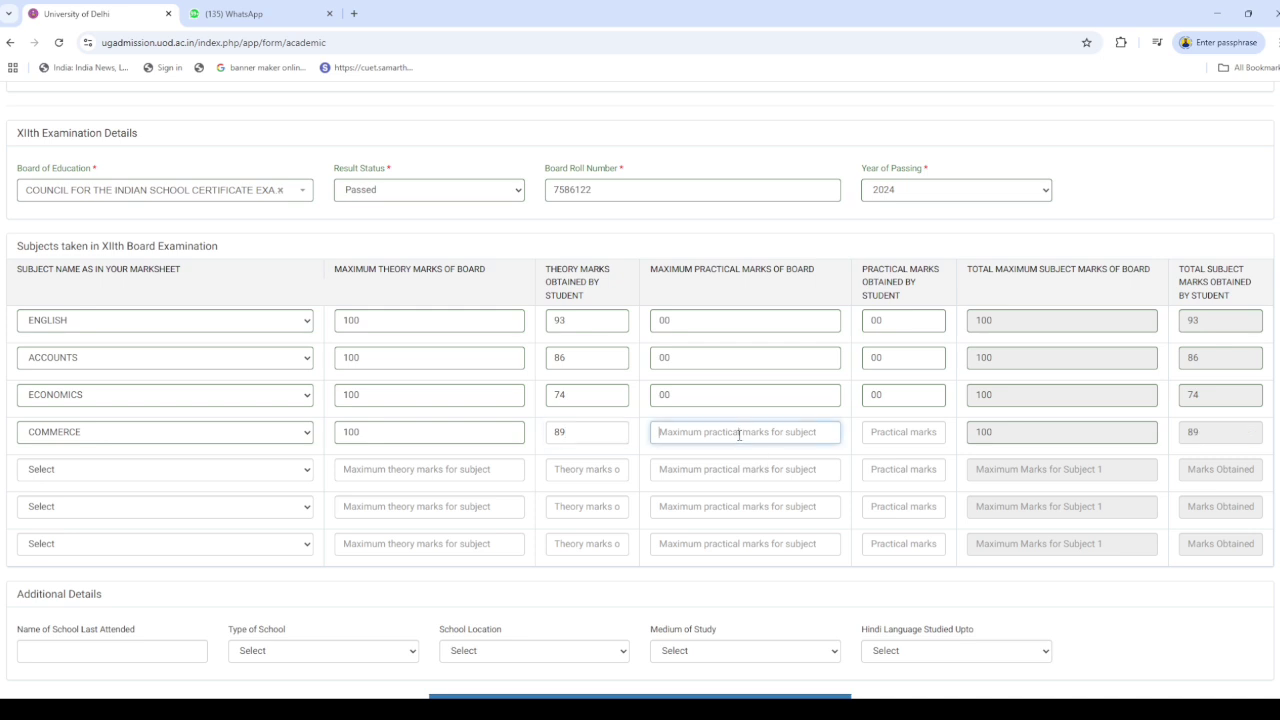
{"action": "type", "text": "00"}
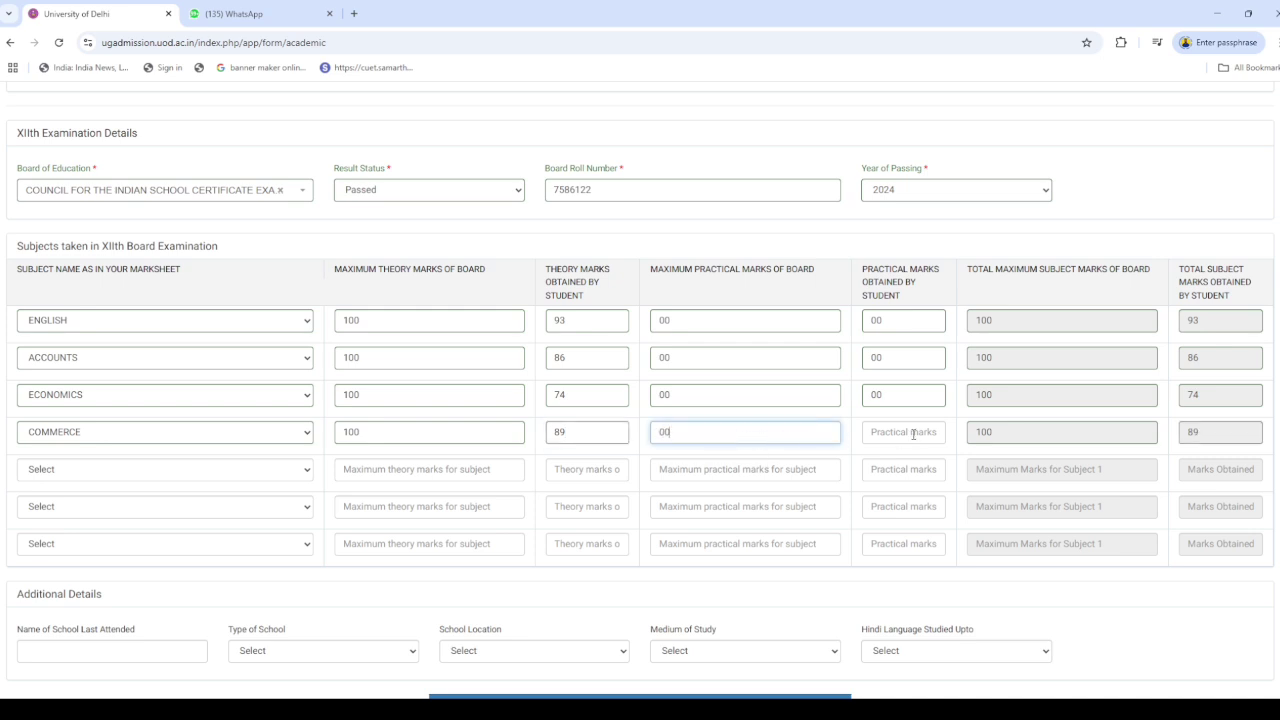
{"action": "left_click", "coordinate": [914, 433]}
{"action": "type", "text": "00"}
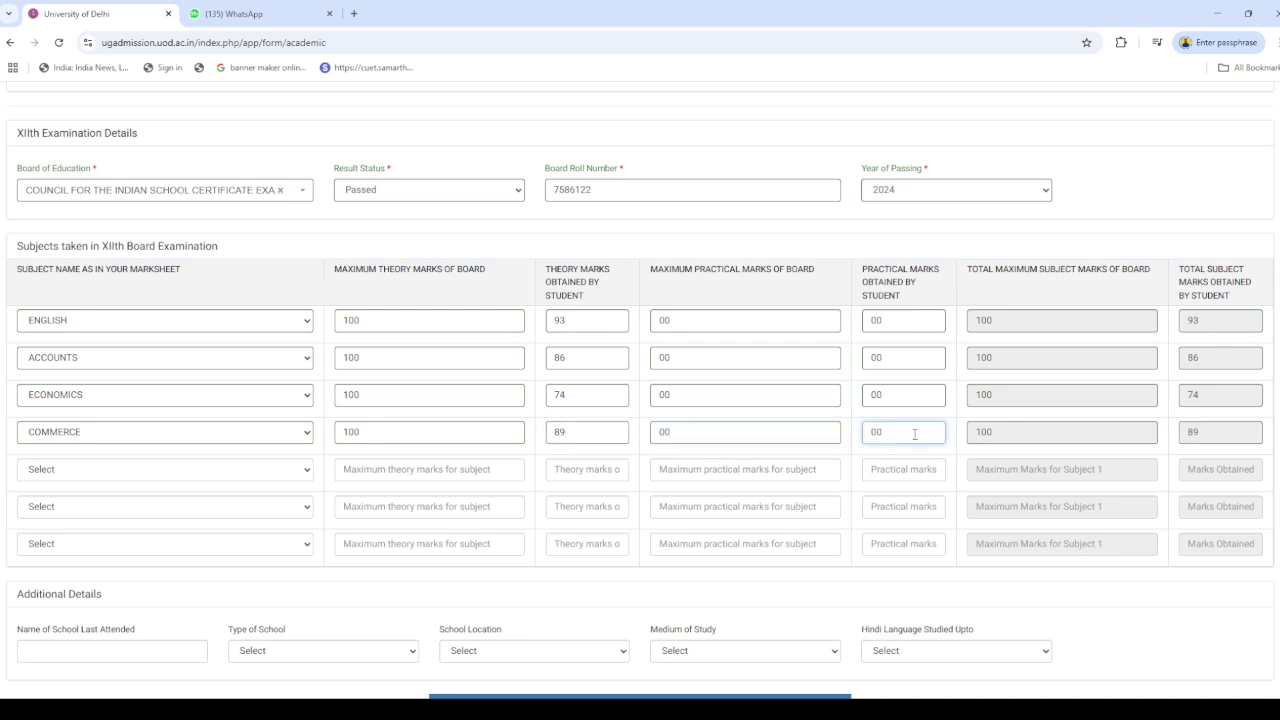
{"action": "left_click", "coordinate": [109, 474]}
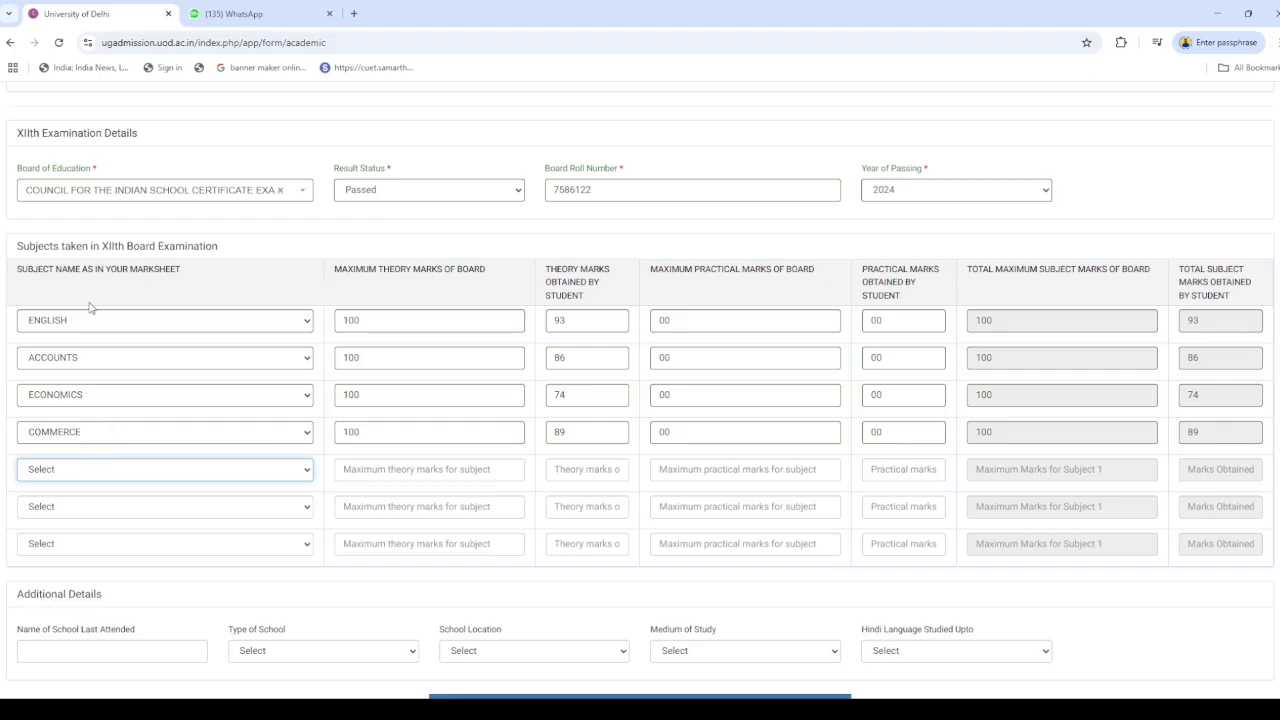
Add a fifth subject set to OTHER, named LEGAL STUDIES, with marks 100, 80, 00, 00
{"action": "key", "text": "o"}
{"action": "left_click", "coordinate": [404, 468]}
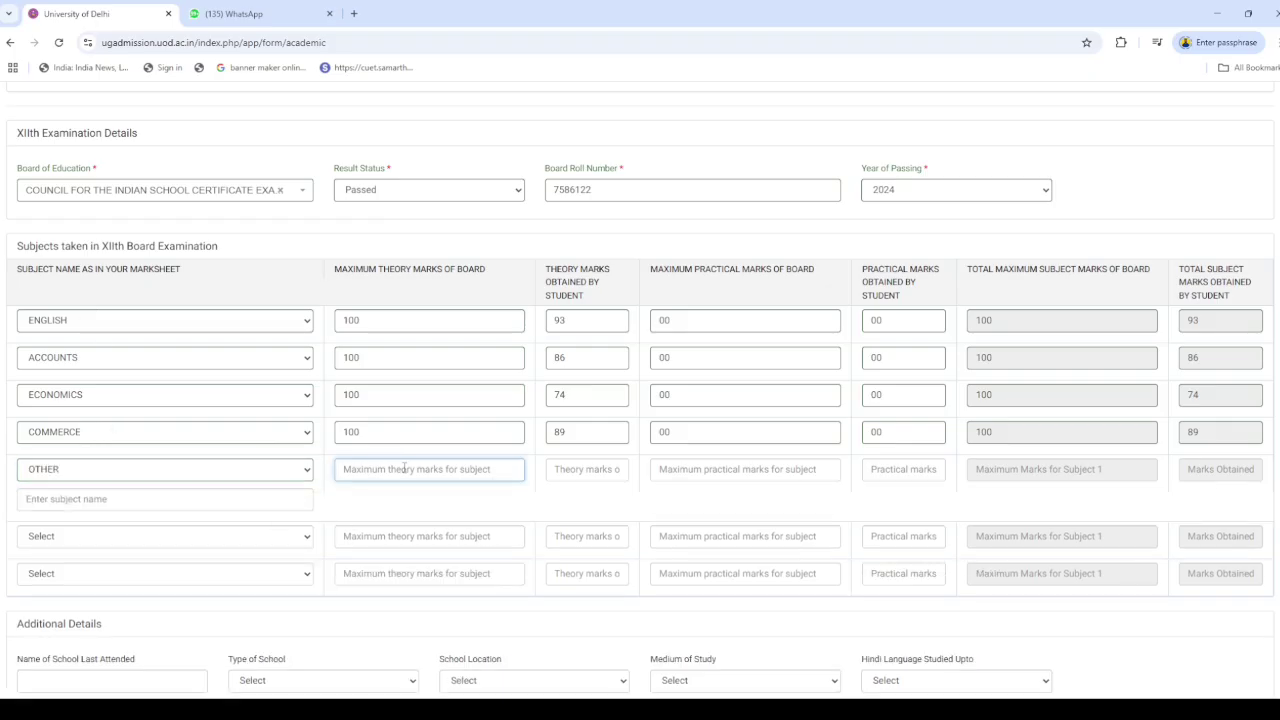
{"action": "type", "text": "100"}
{"action": "left_click", "coordinate": [585, 468]}
{"action": "type", "text": "8"}
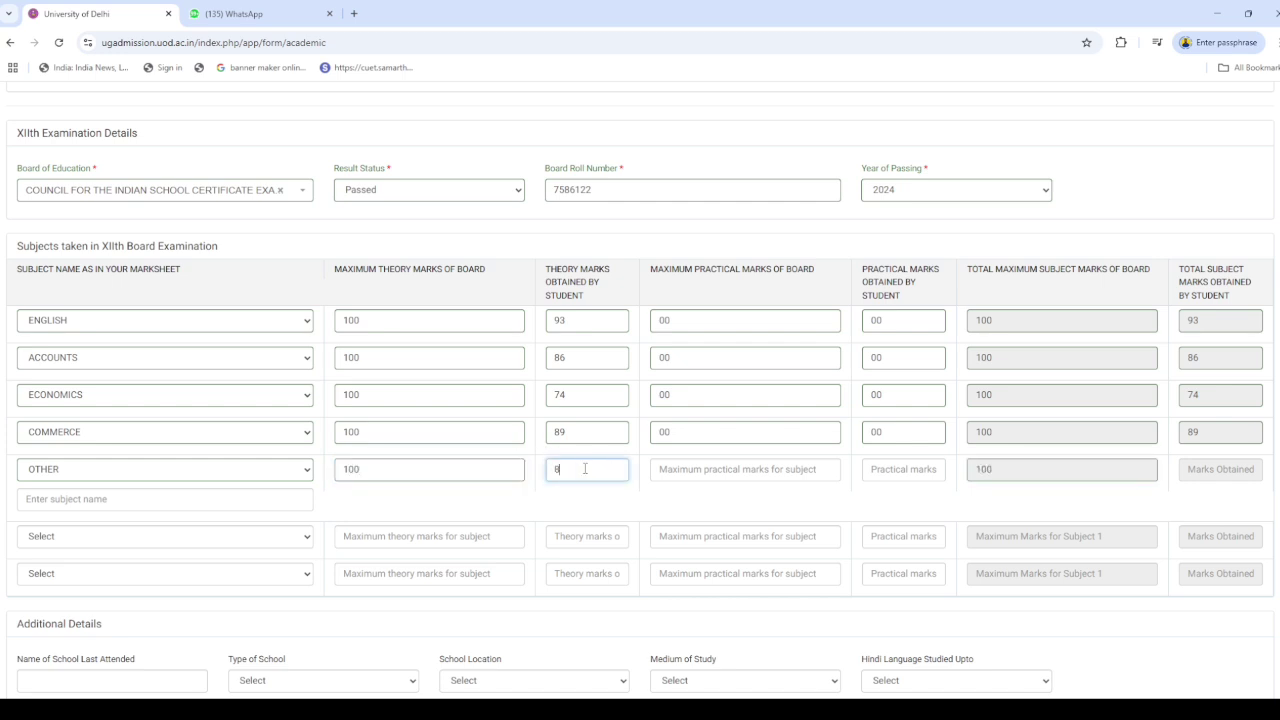
{"action": "type", "text": "0"}
{"action": "left_click", "coordinate": [790, 469]}
{"action": "type", "text": "00"}
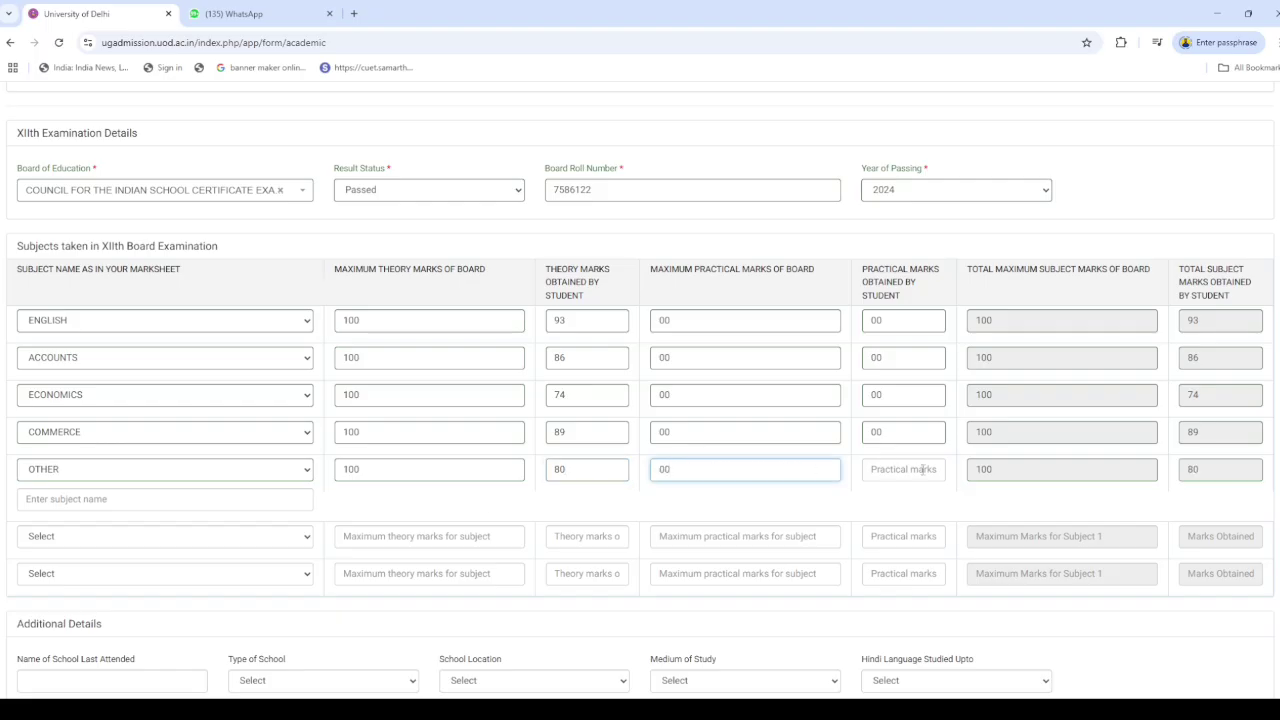
{"action": "left_click", "coordinate": [922, 470]}
{"action": "type", "text": "00"}
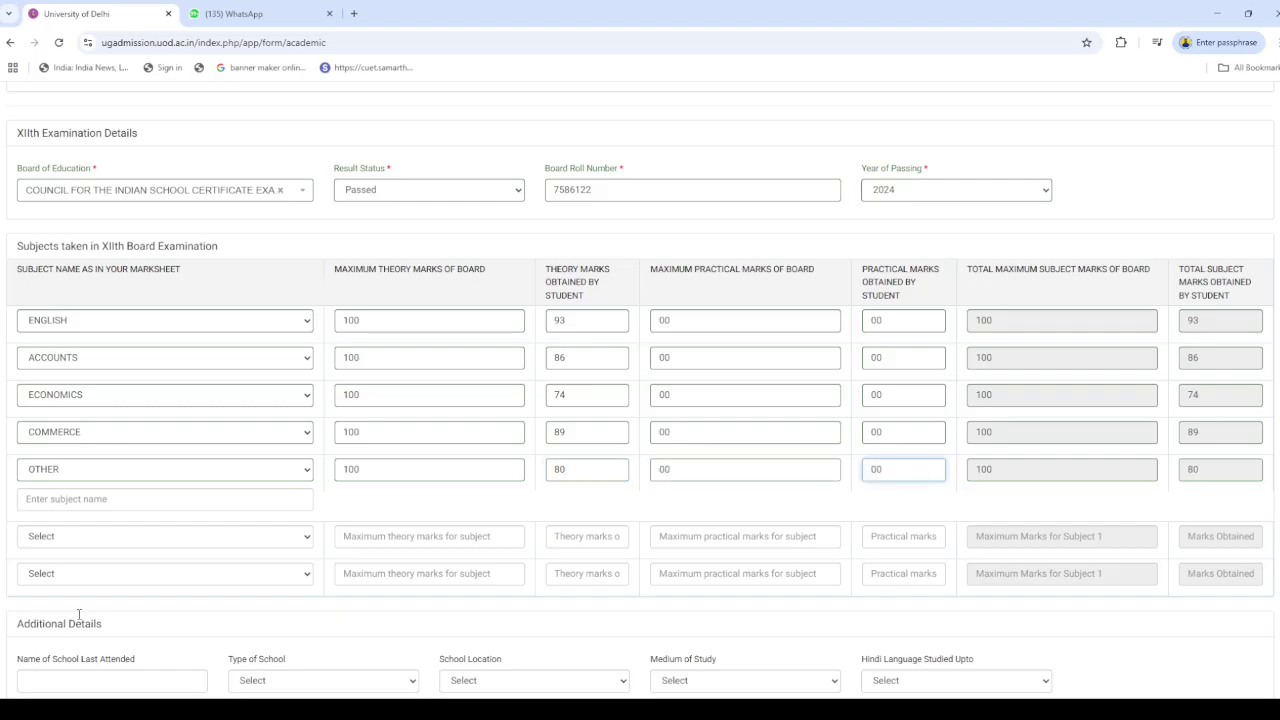
{"action": "left_click", "coordinate": [127, 500]}
{"action": "type", "text": "L"}
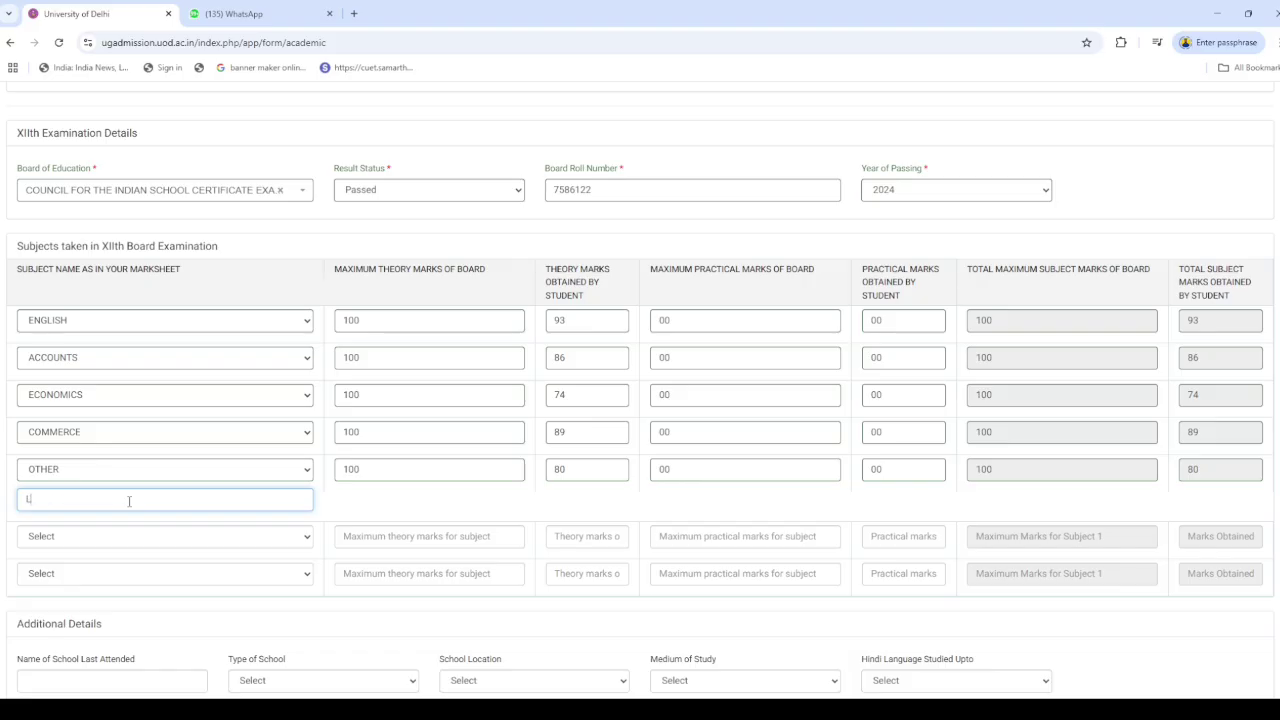
{"action": "type", "text": "EGAL STUDIES"}
{"action": "left_click", "coordinate": [378, 505]}
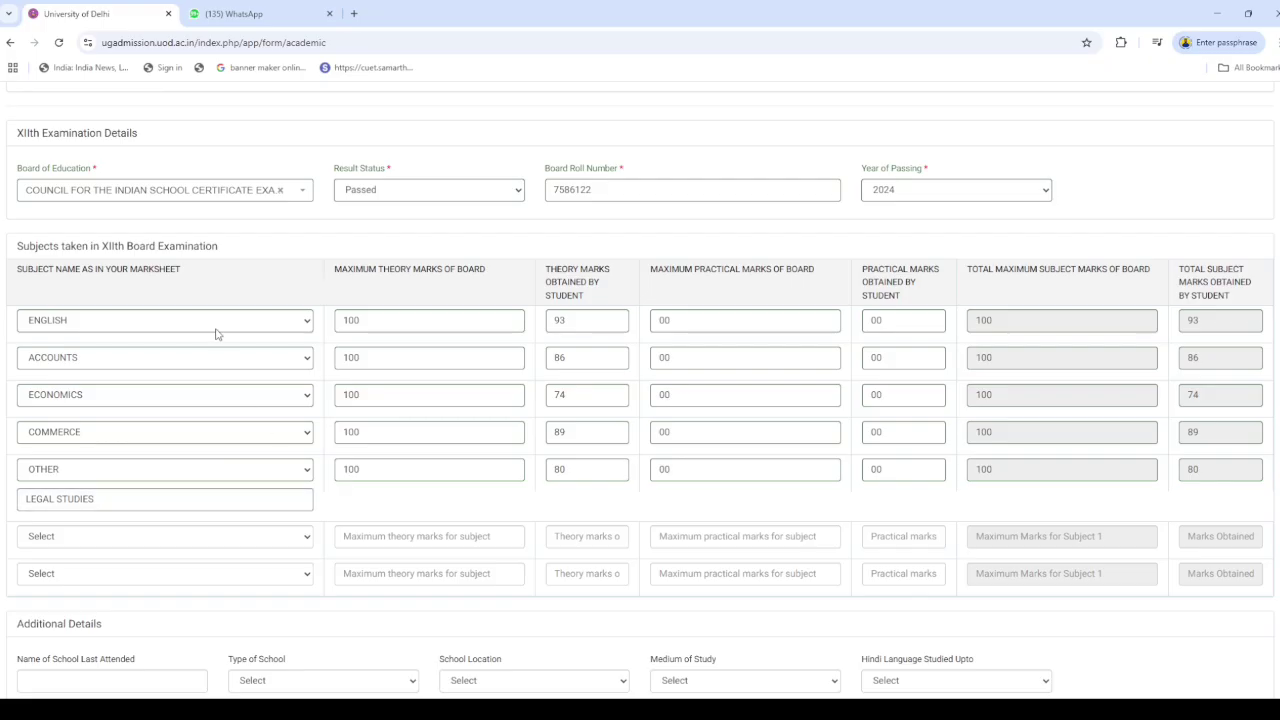
Enter 'SETH MR JAIPURIA' as the name of the school last attended
{"action": "scroll", "coordinate": [495, 593], "scroll_direction": "down", "scroll_amount": 2}
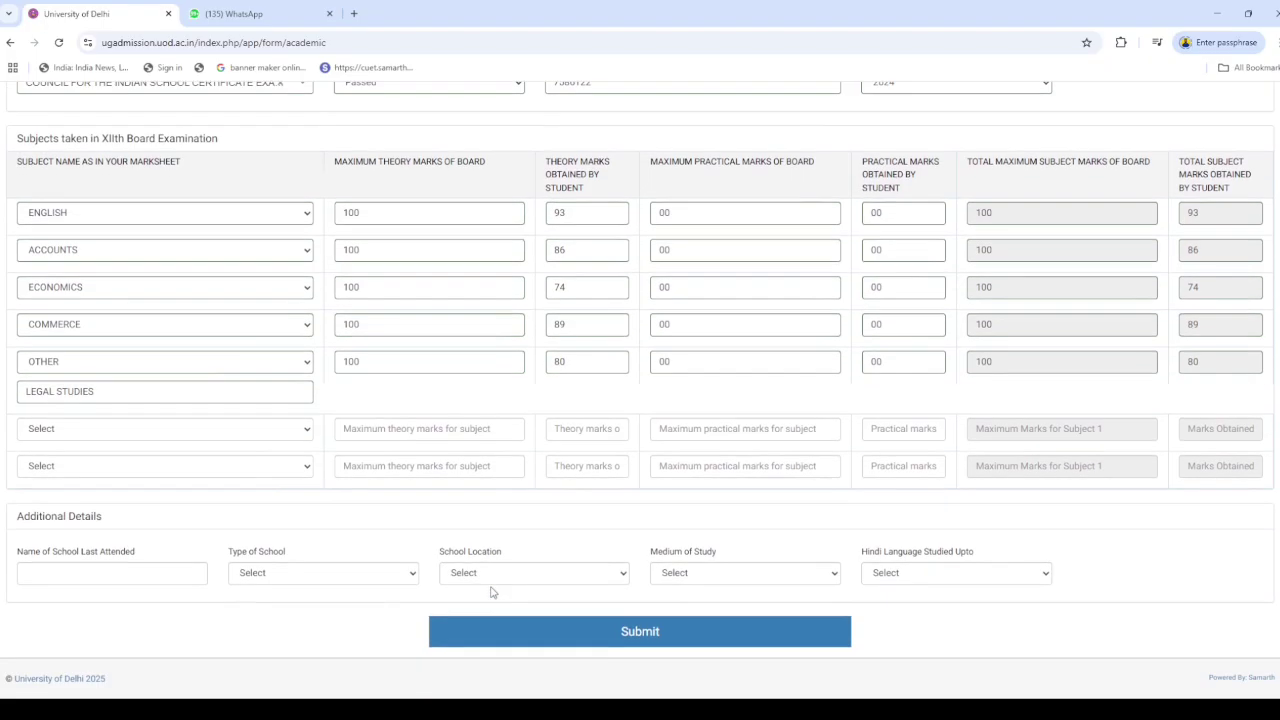
{"action": "left_click", "coordinate": [117, 572]}
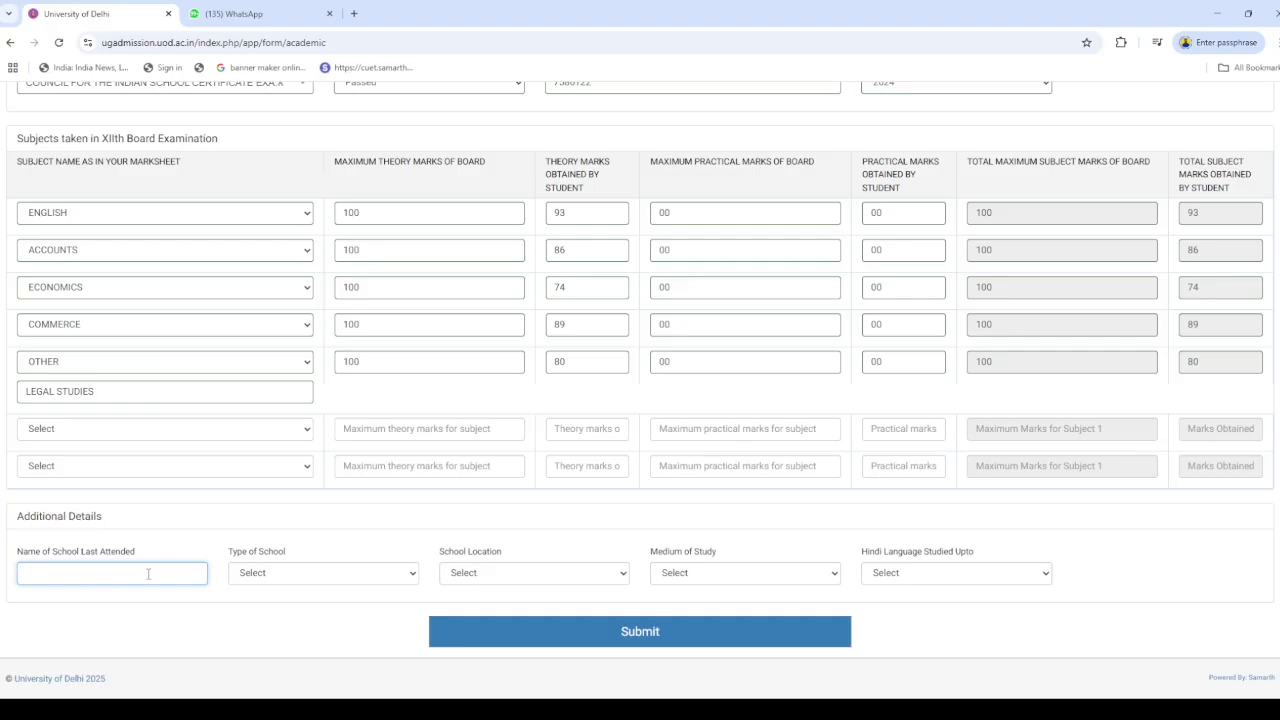
{"action": "type", "text": "SETH mr jaipuria"}
{"action": "left_click_drag", "start_coordinate": [148, 574], "coordinate": [52, 574]}
{"action": "type", "text": "MR JAIPURIA"}
Set school type Private, location Other, medium English, Hindi up to Class X, and submit
{"action": "left_click", "coordinate": [321, 584]}
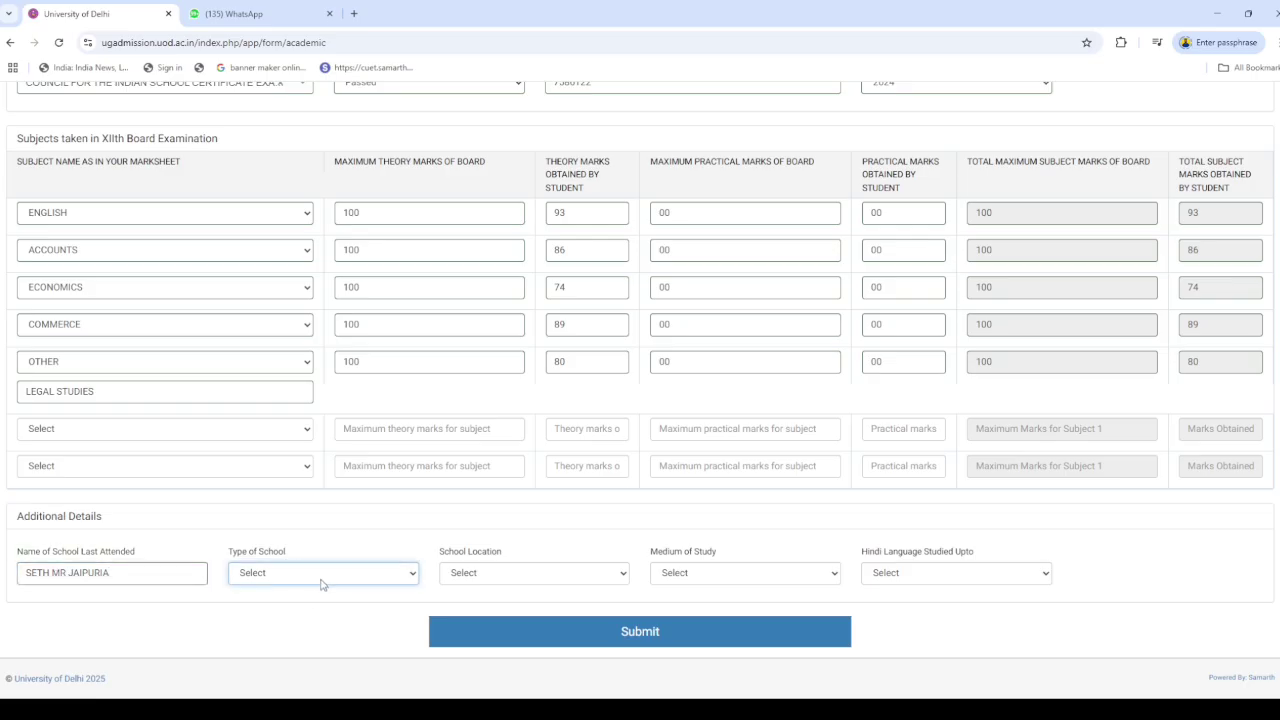
{"action": "left_click", "coordinate": [289, 647]}
{"action": "left_click", "coordinate": [540, 576]}
{"action": "left_click", "coordinate": [540, 577]}
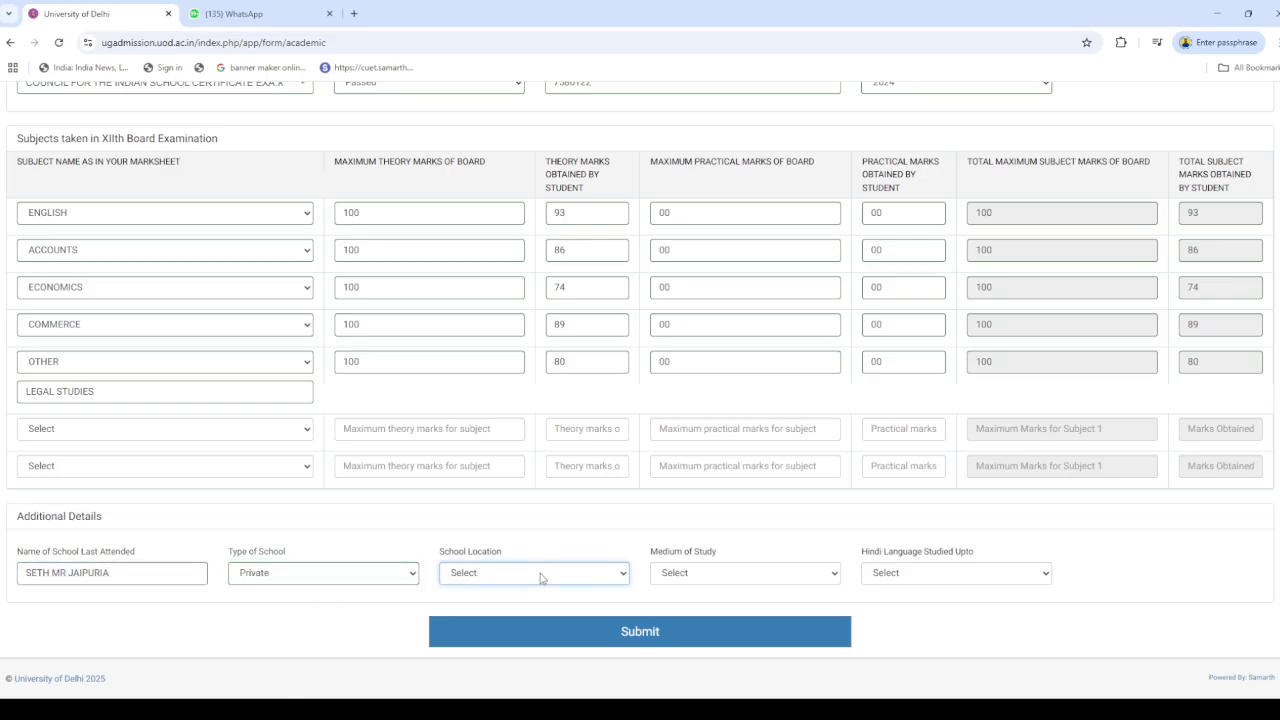
{"action": "left_click", "coordinate": [590, 630]}
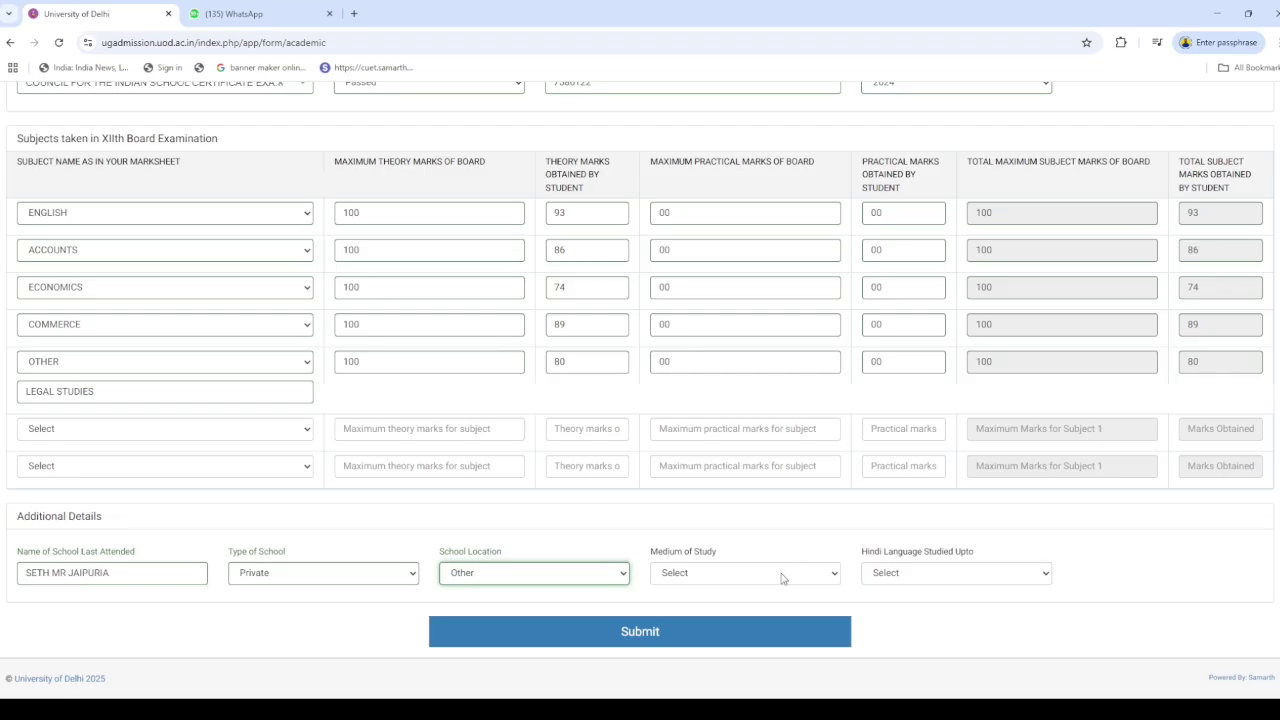
{"action": "left_click", "coordinate": [783, 577]}
{"action": "left_click", "coordinate": [749, 391]}
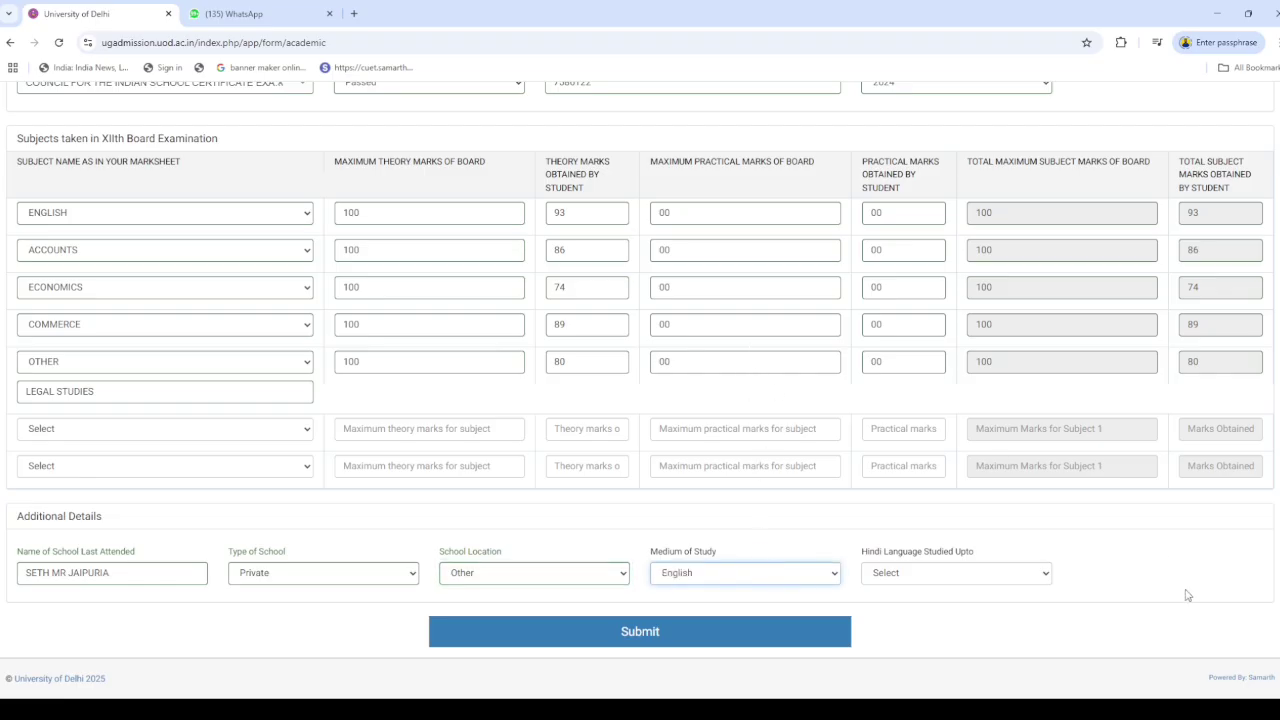
{"action": "left_click", "coordinate": [1018, 585]}
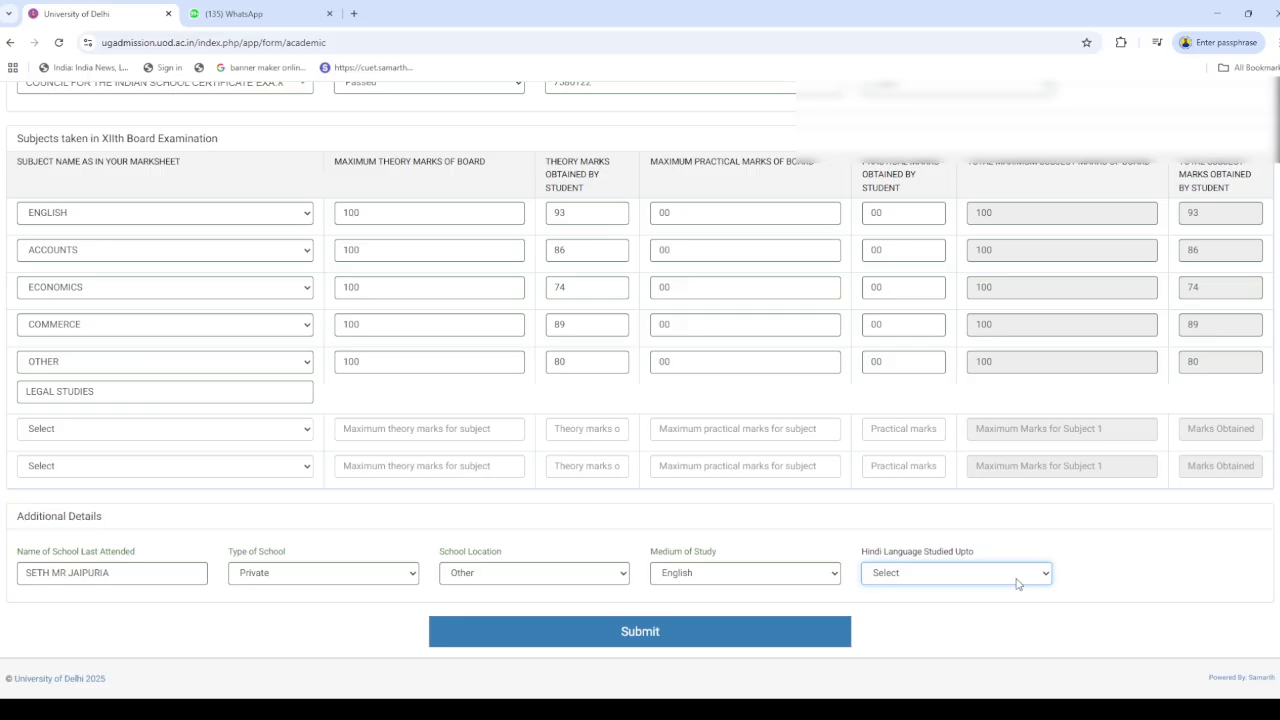
{"action": "left_click", "coordinate": [950, 521]}
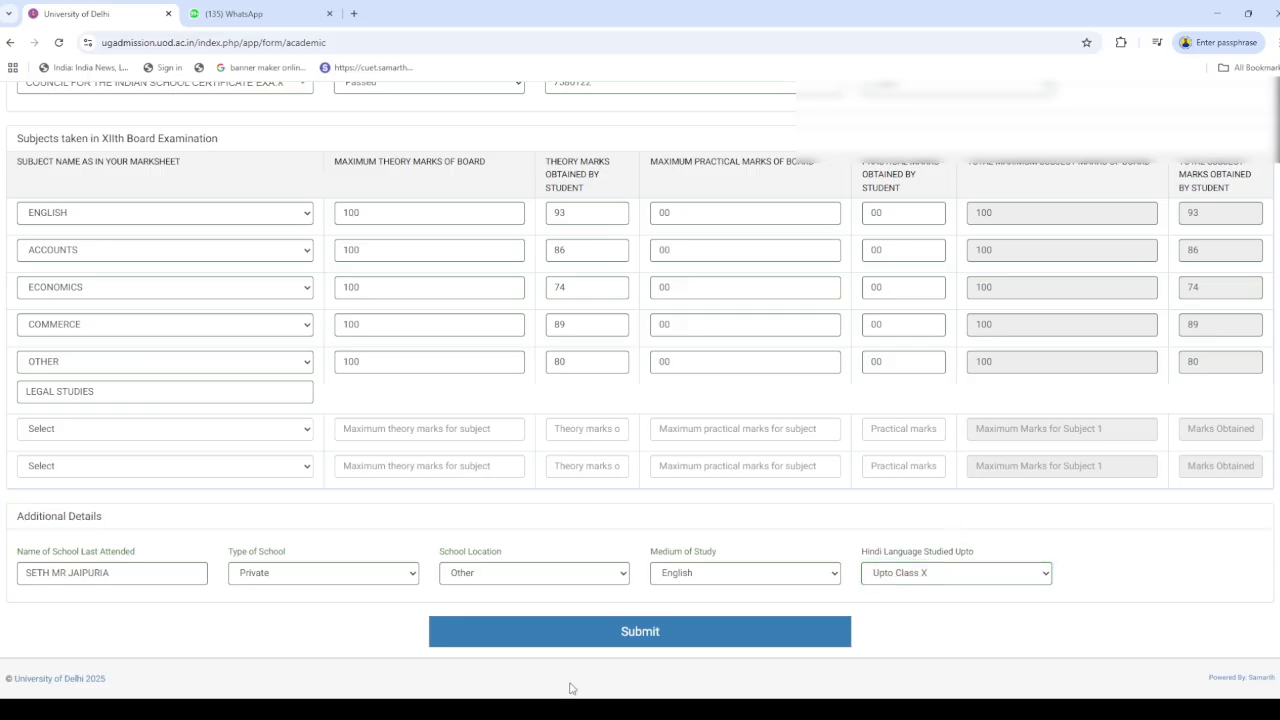
{"action": "left_click", "coordinate": [624, 632]}
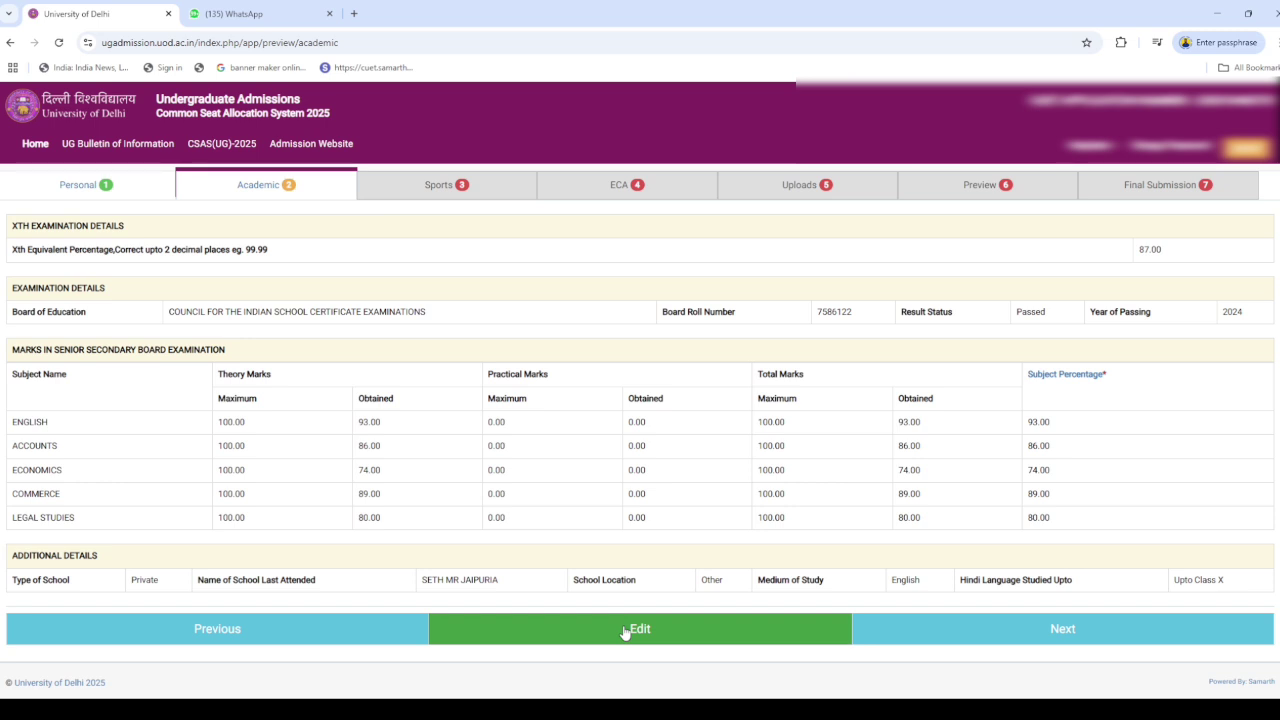
Advance from the academic preview through Sports and ECA to the Uploads section
{"action": "left_click", "coordinate": [969, 632]}
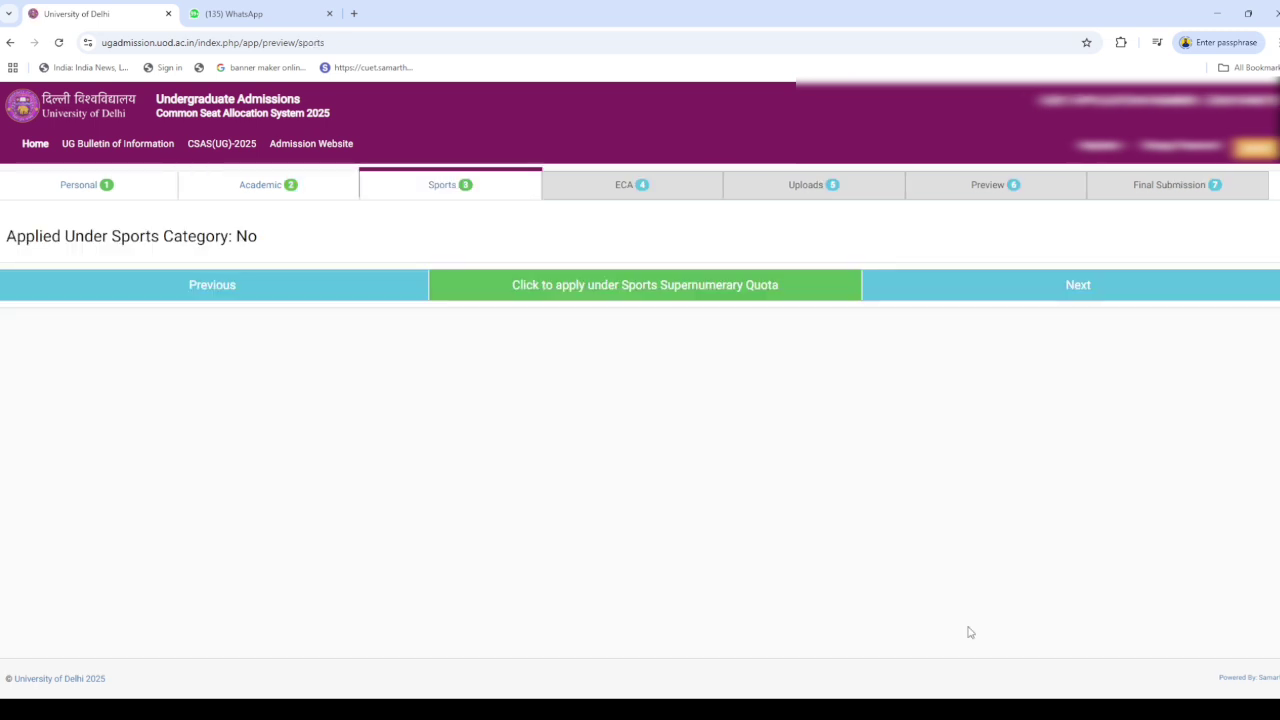
{"action": "left_click", "coordinate": [1058, 283]}
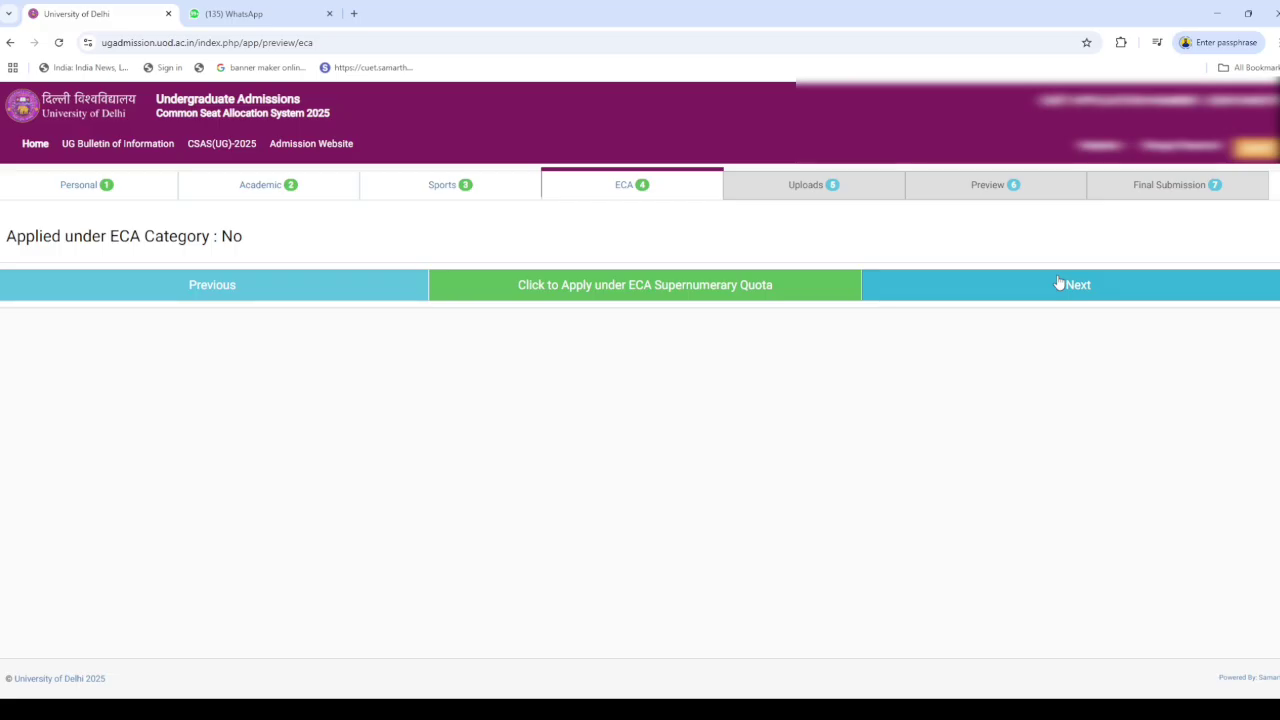
{"action": "left_click", "coordinate": [1058, 283]}
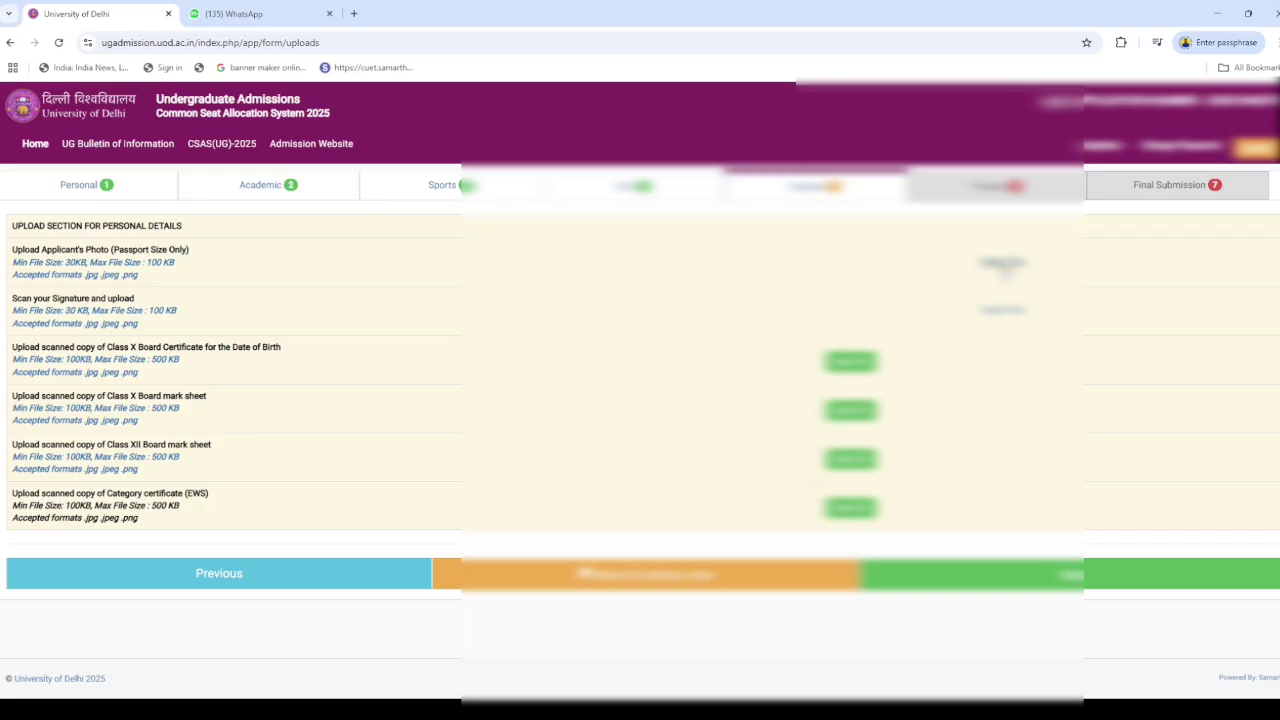
Check the already uploaded applicant photo, then try to proceed past the uploads section
{"action": "left_click", "coordinate": [1004, 266]}
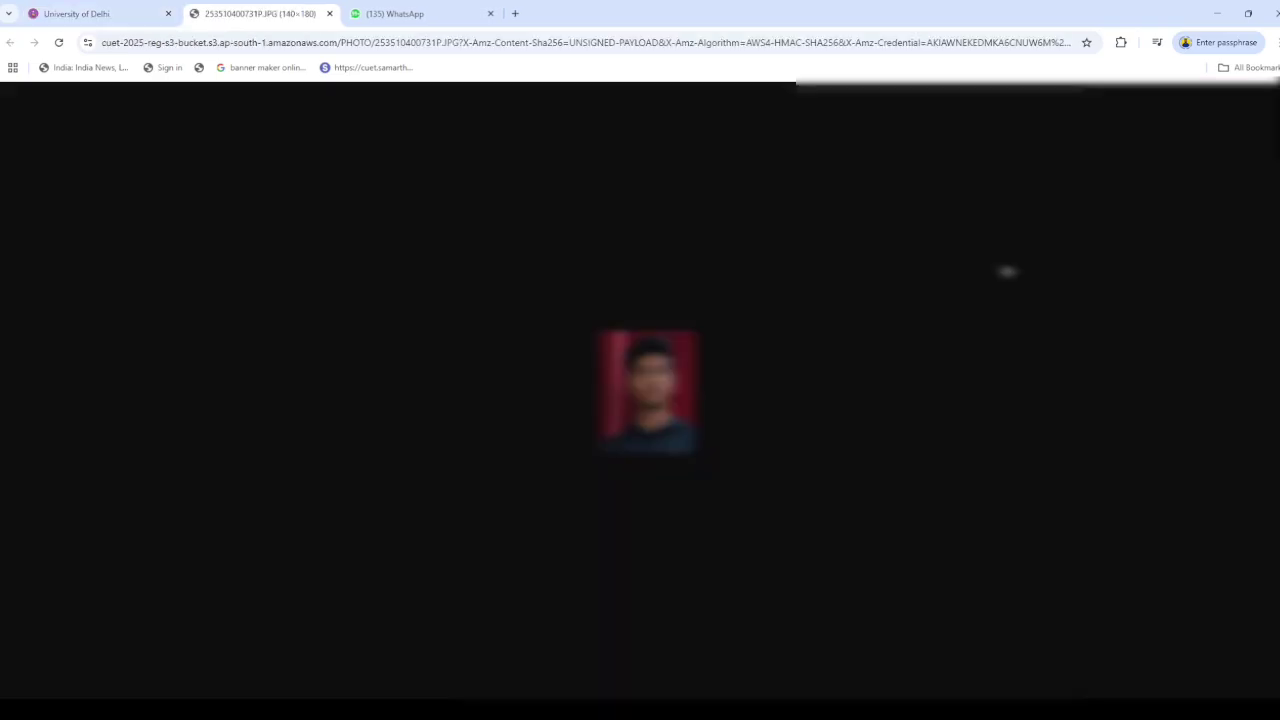
{"action": "left_click", "coordinate": [60, 10]}
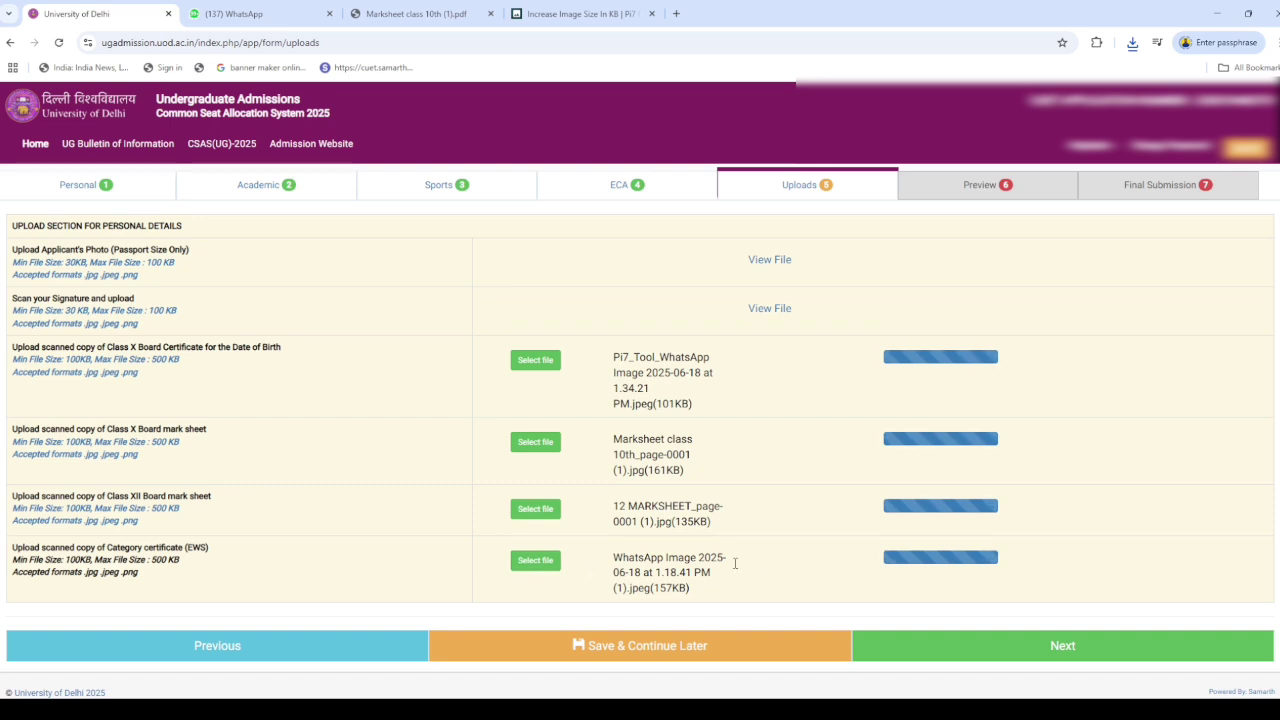
{"action": "left_click", "coordinate": [997, 652]}
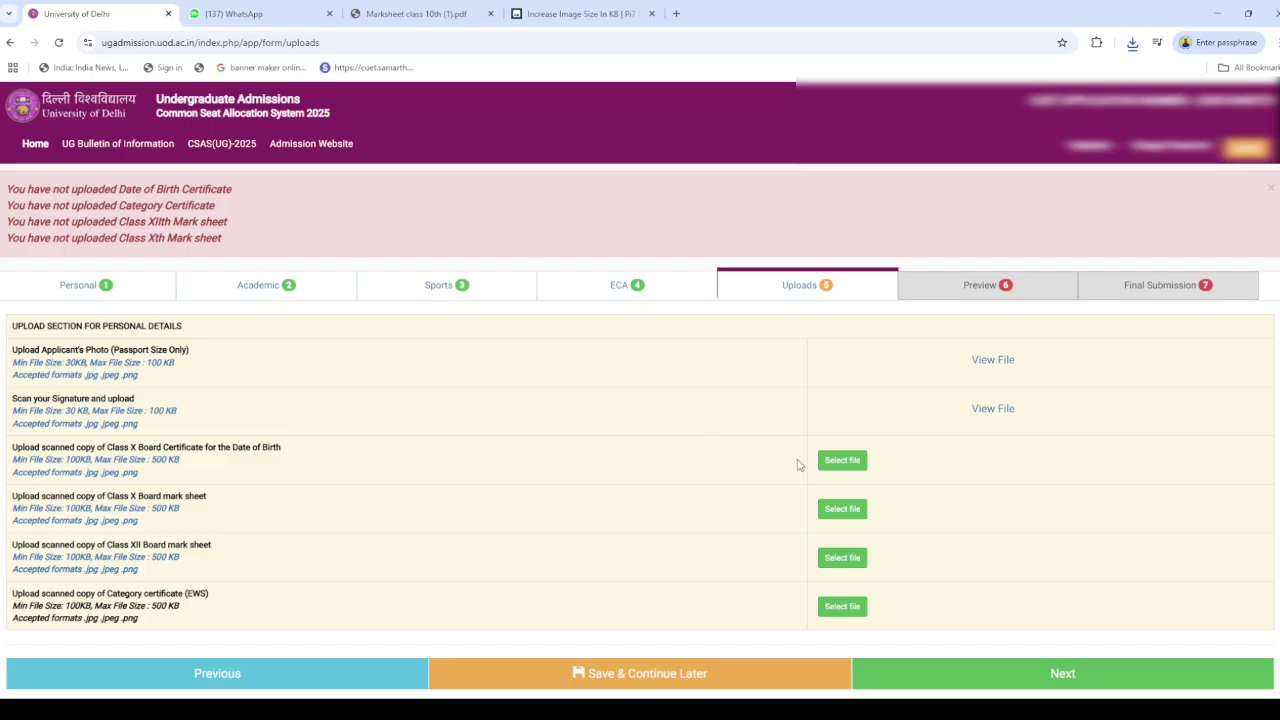
Attach and upload the birth-date certificate image, dismissing the upload failure message
{"action": "left_click", "coordinate": [827, 466]}
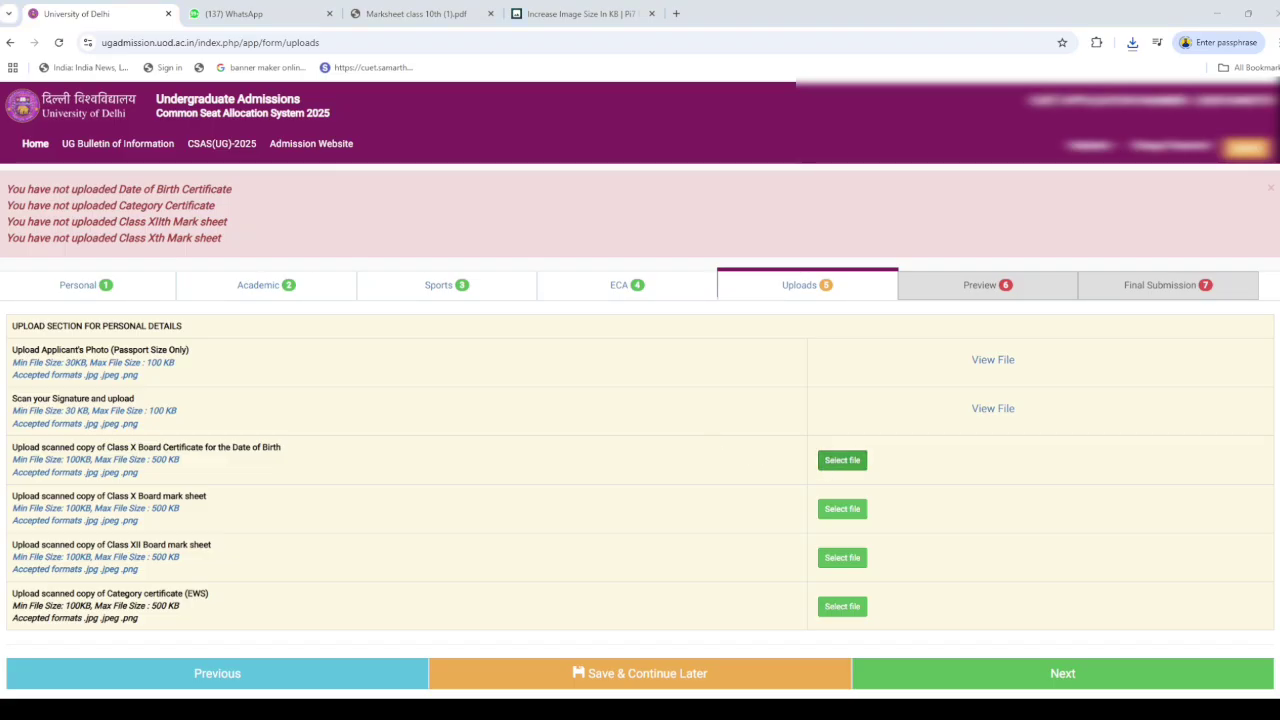
{"action": "double_click", "coordinate": [290, 128]}
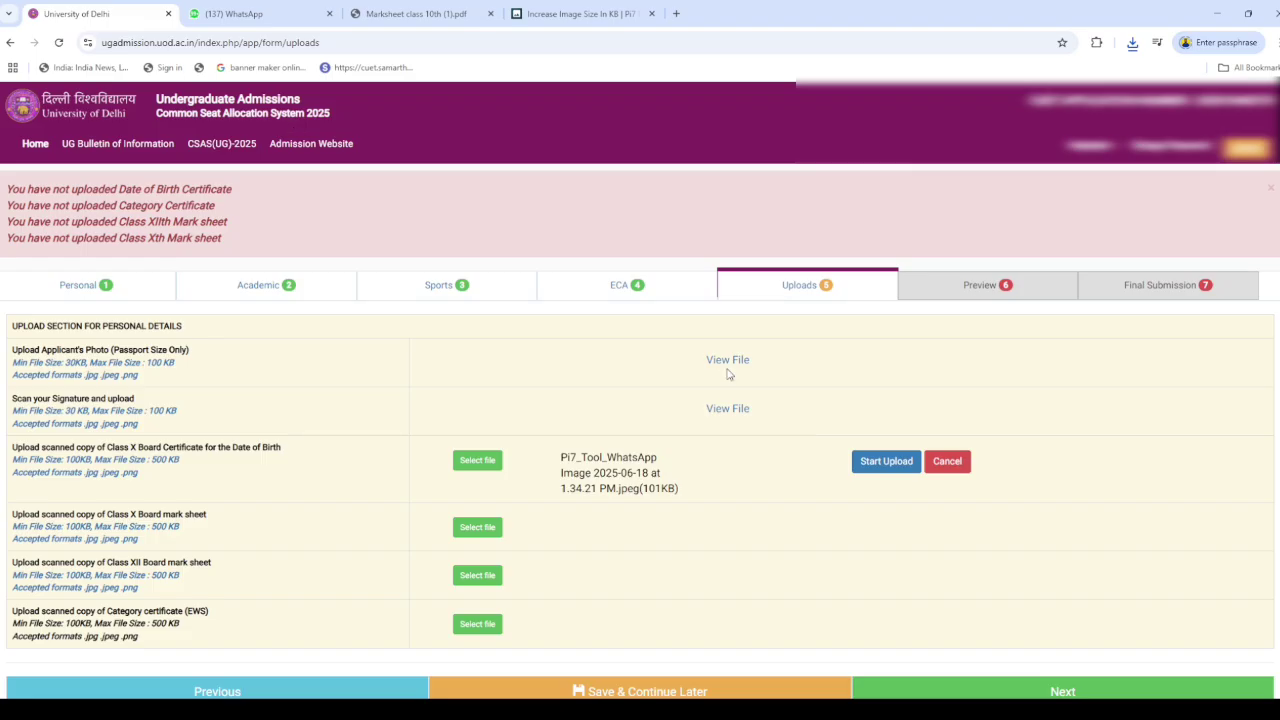
{"action": "left_click", "coordinate": [864, 468]}
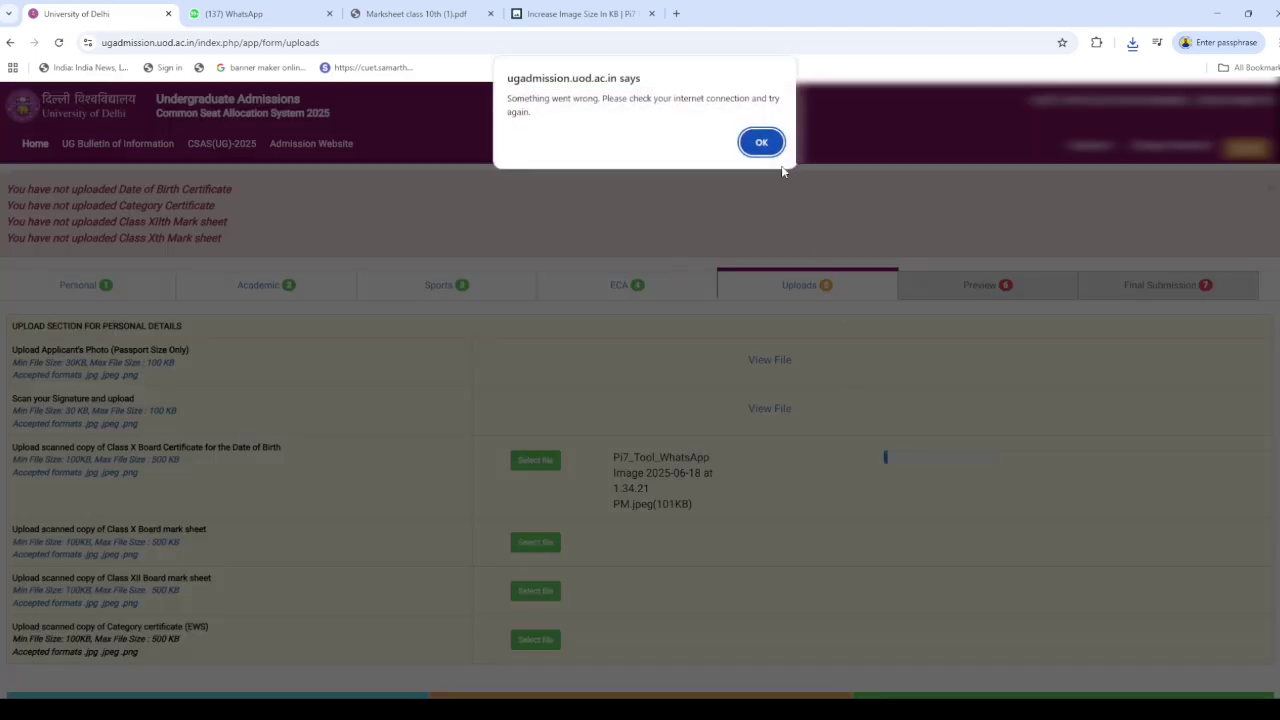
{"action": "left_click", "coordinate": [761, 142]}
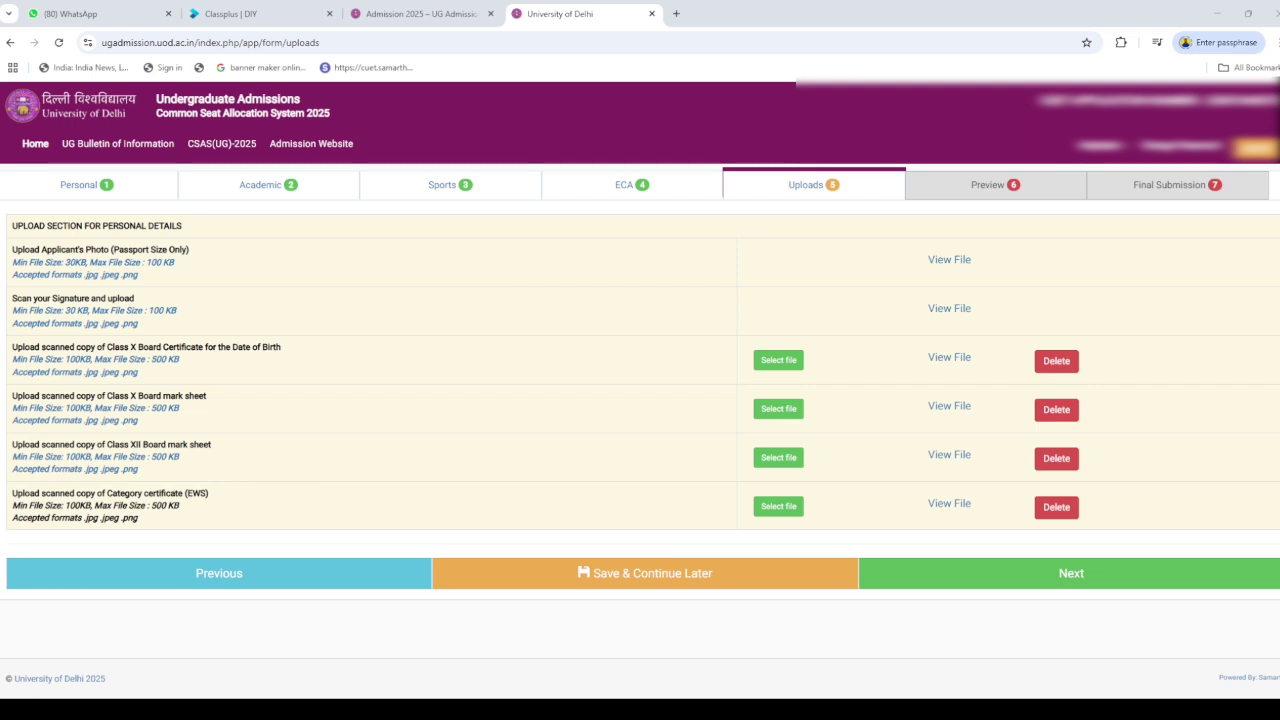
Review the full application preview, tick 'I agree' at the bottom, and submit it
{"action": "left_click", "coordinate": [1012, 586]}
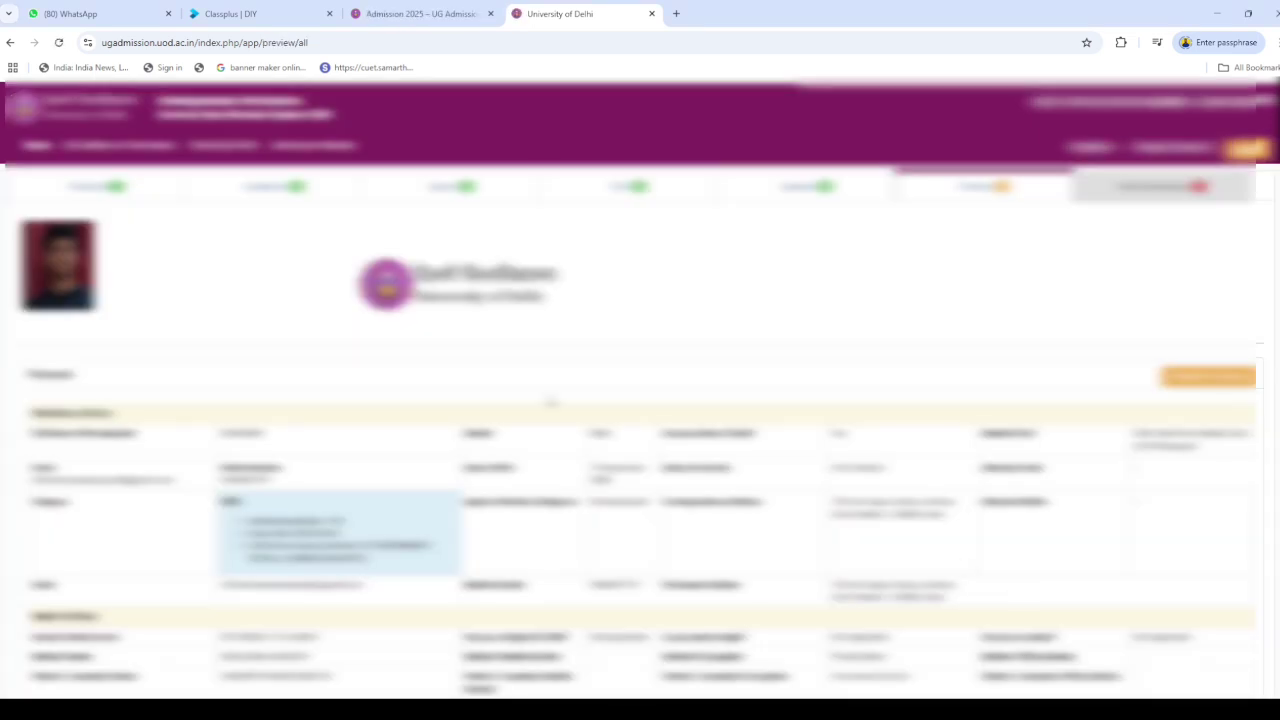
{"action": "scroll", "coordinate": [640, 400], "scroll_direction": "down", "scroll_amount": 2}
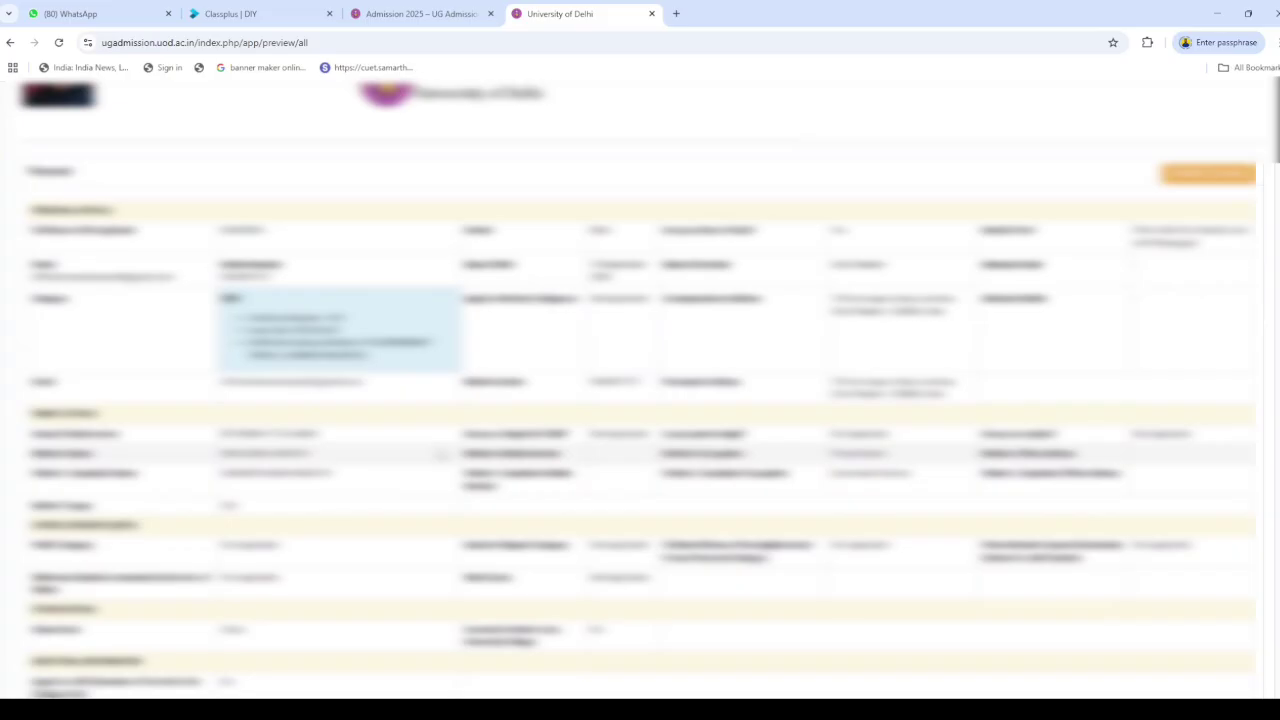
{"action": "scroll", "coordinate": [440, 454], "scroll_direction": "down", "scroll_amount": 2}
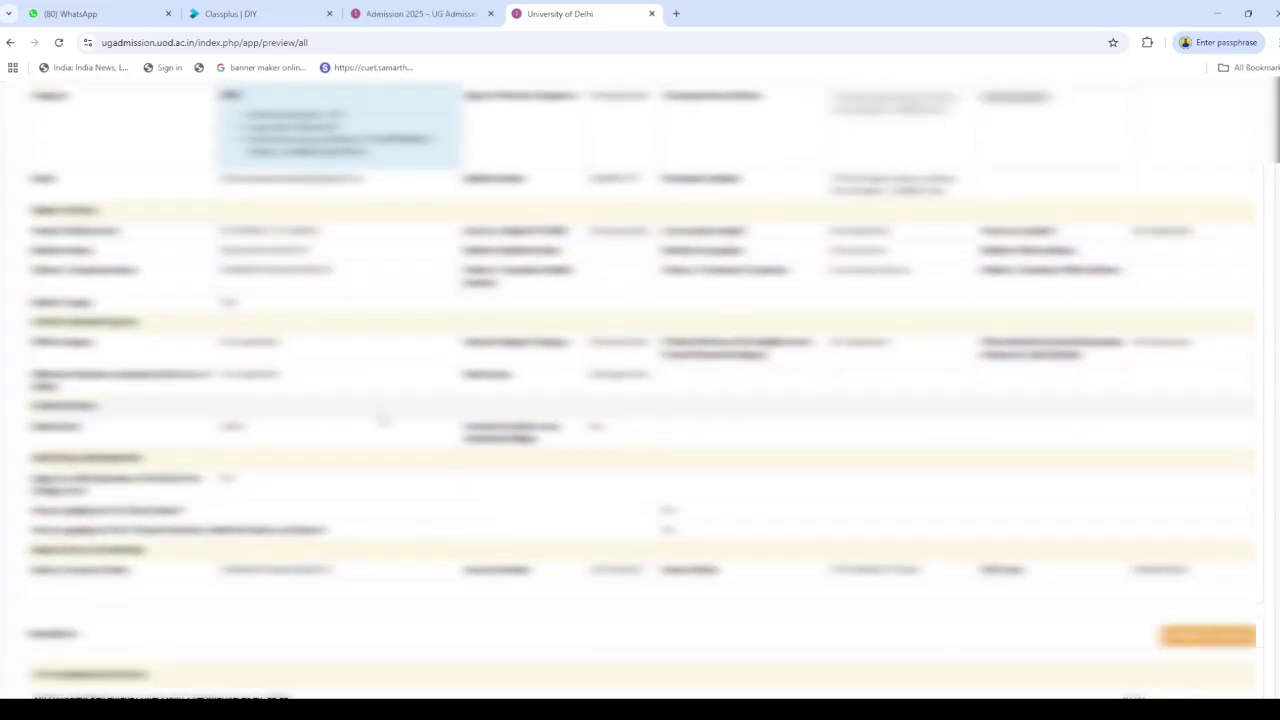
{"action": "scroll", "coordinate": [540, 460], "scroll_direction": "down", "scroll_amount": 3}
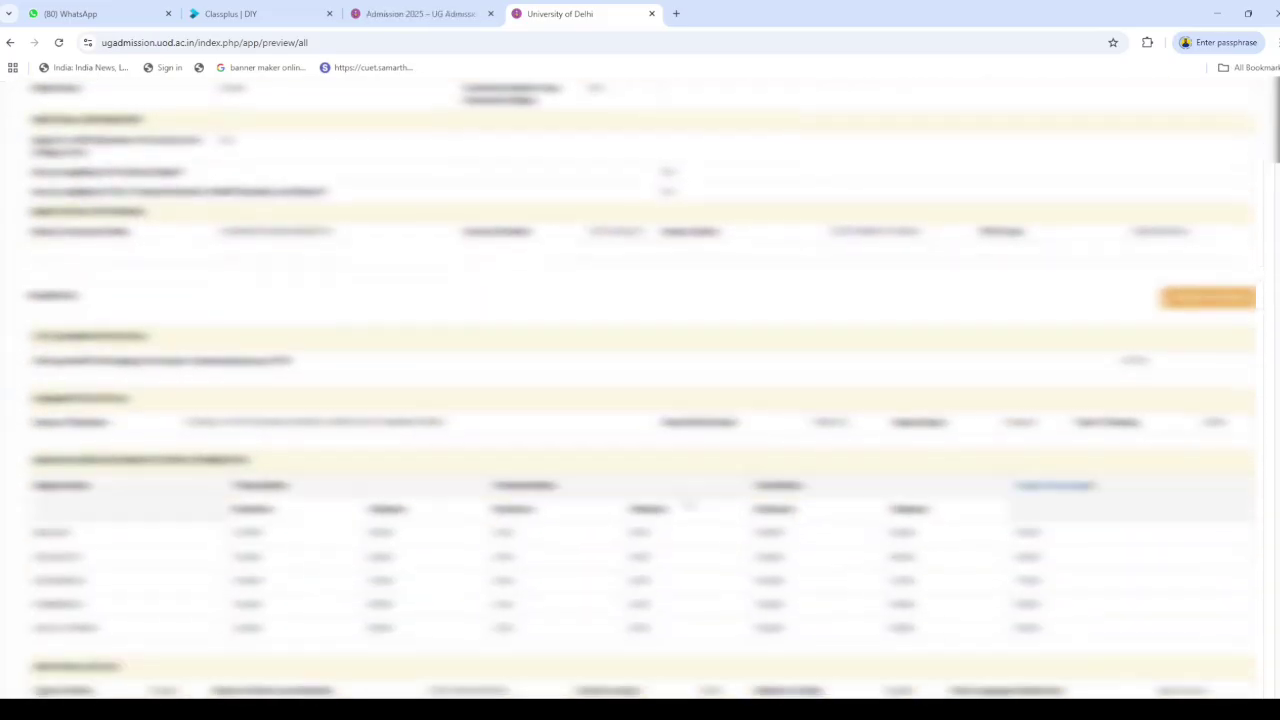
{"action": "scroll", "coordinate": [689, 505], "scroll_direction": "down", "scroll_amount": 2}
{"action": "scroll", "coordinate": [1066, 417], "scroll_direction": "down", "scroll_amount": 2}
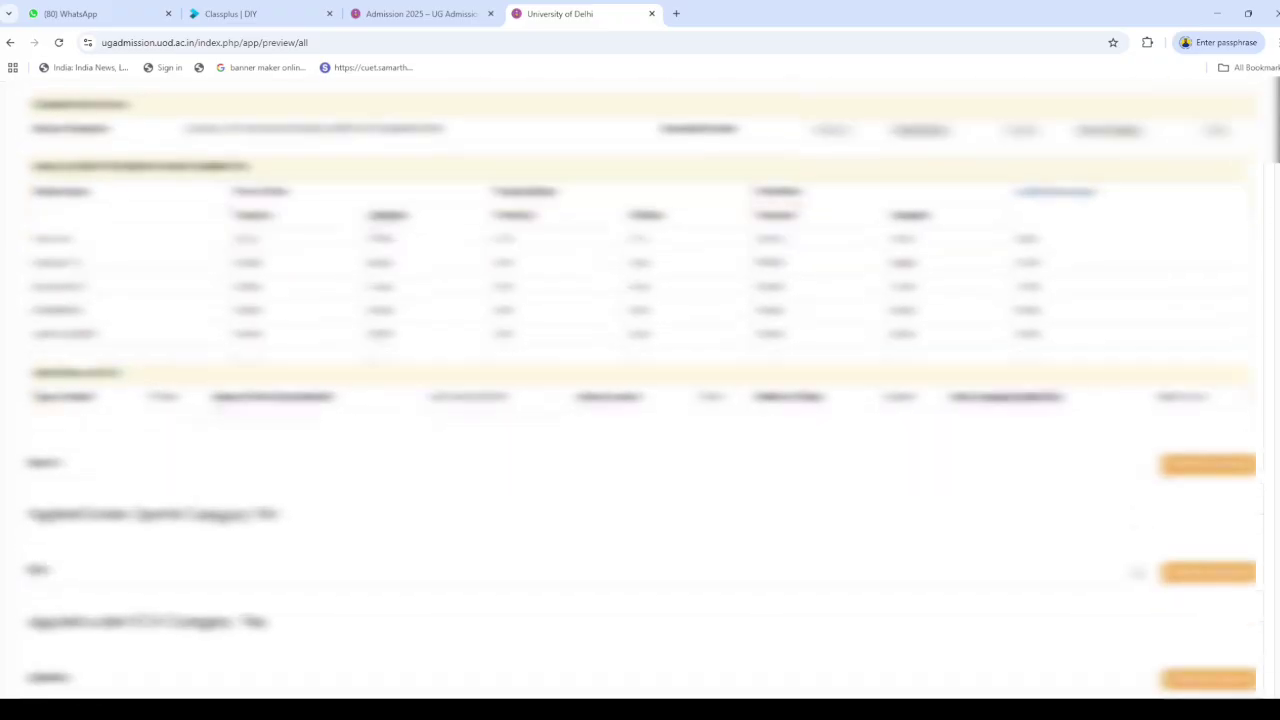
{"action": "scroll", "coordinate": [342, 514], "scroll_direction": "down", "scroll_amount": 3}
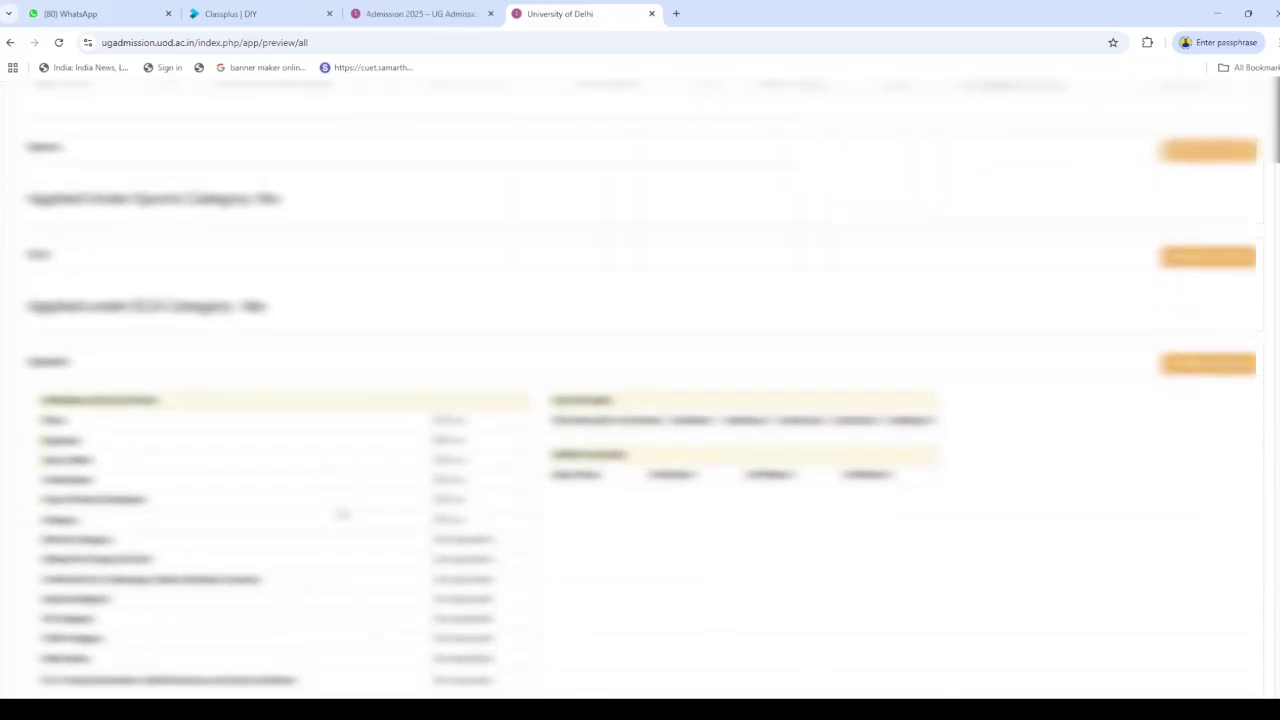
{"action": "scroll", "coordinate": [340, 517], "scroll_direction": "down", "scroll_amount": 1}
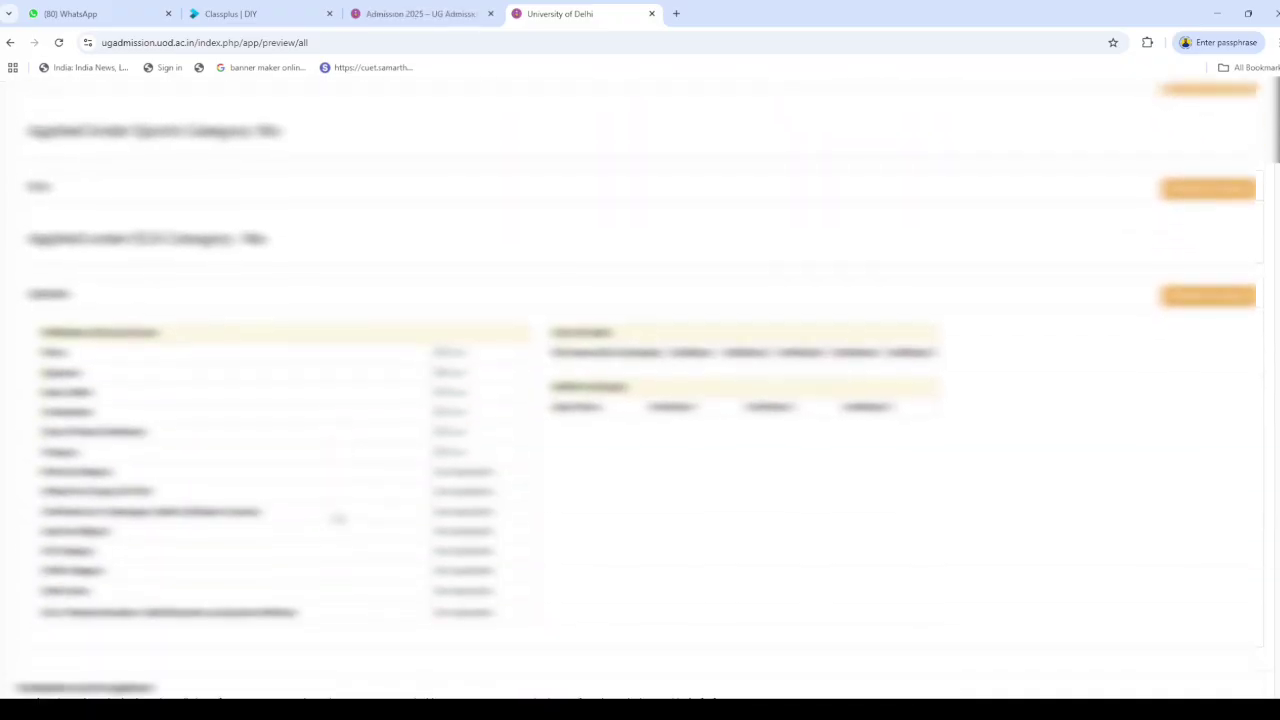
{"action": "scroll", "coordinate": [512, 480], "scroll_direction": "down", "scroll_amount": 2}
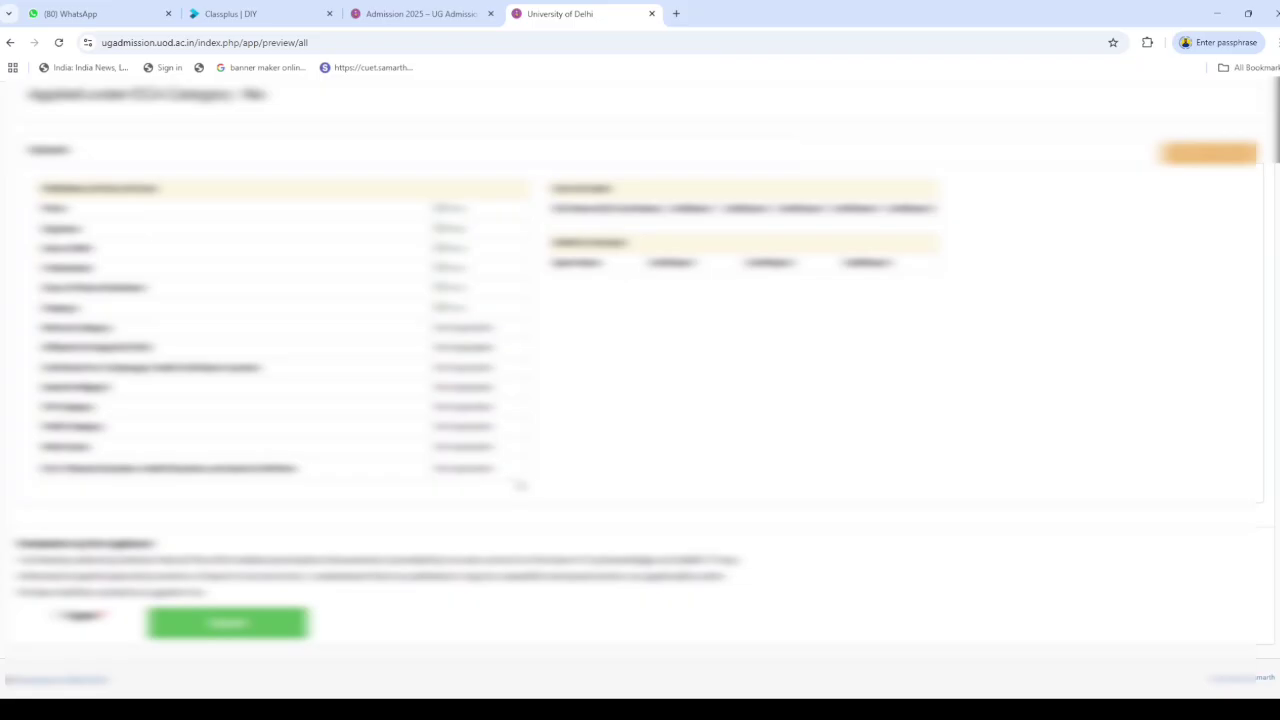
{"action": "left_click", "coordinate": [80, 619]}
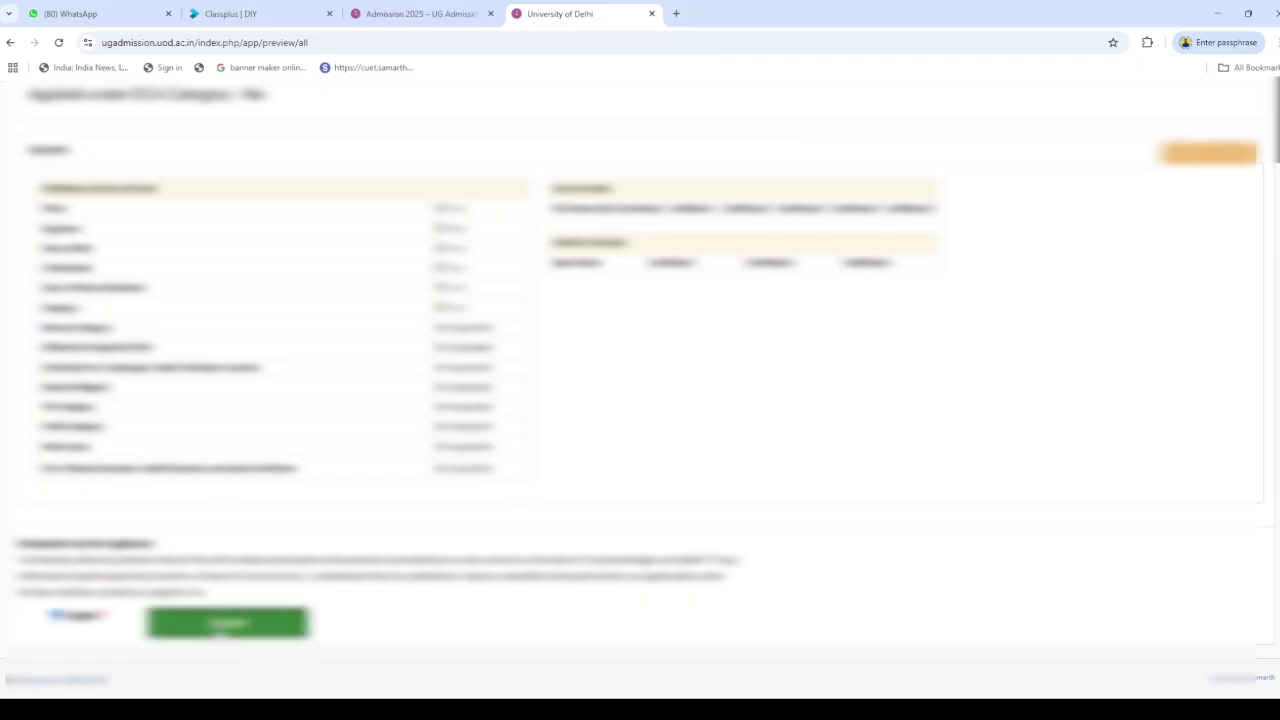
{"action": "left_click", "coordinate": [228, 622]}
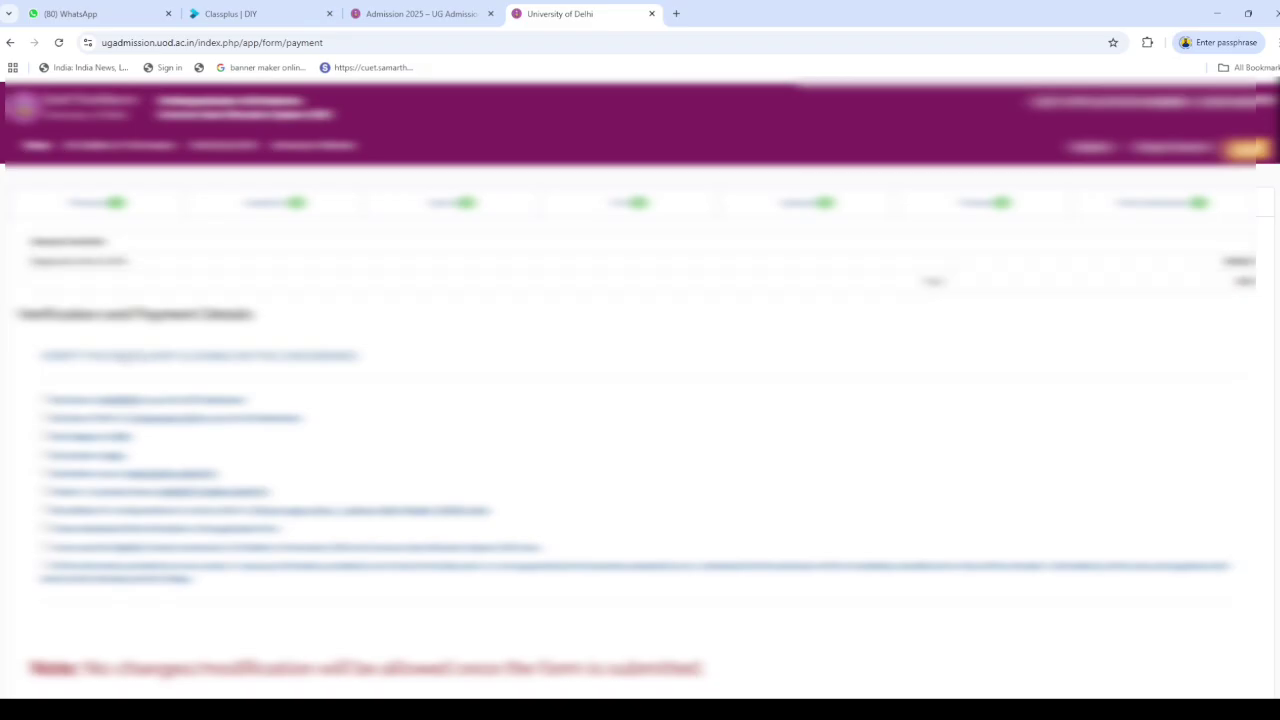
Tick all ten payment-page declarations and proceed to online fee payment via ICICI eazypay
{"action": "left_click", "coordinate": [46, 400]}
{"action": "left_click", "coordinate": [46, 418]}
{"action": "left_click", "coordinate": [46, 436]}
{"action": "left_click", "coordinate": [46, 454]}
{"action": "left_click", "coordinate": [46, 472]}
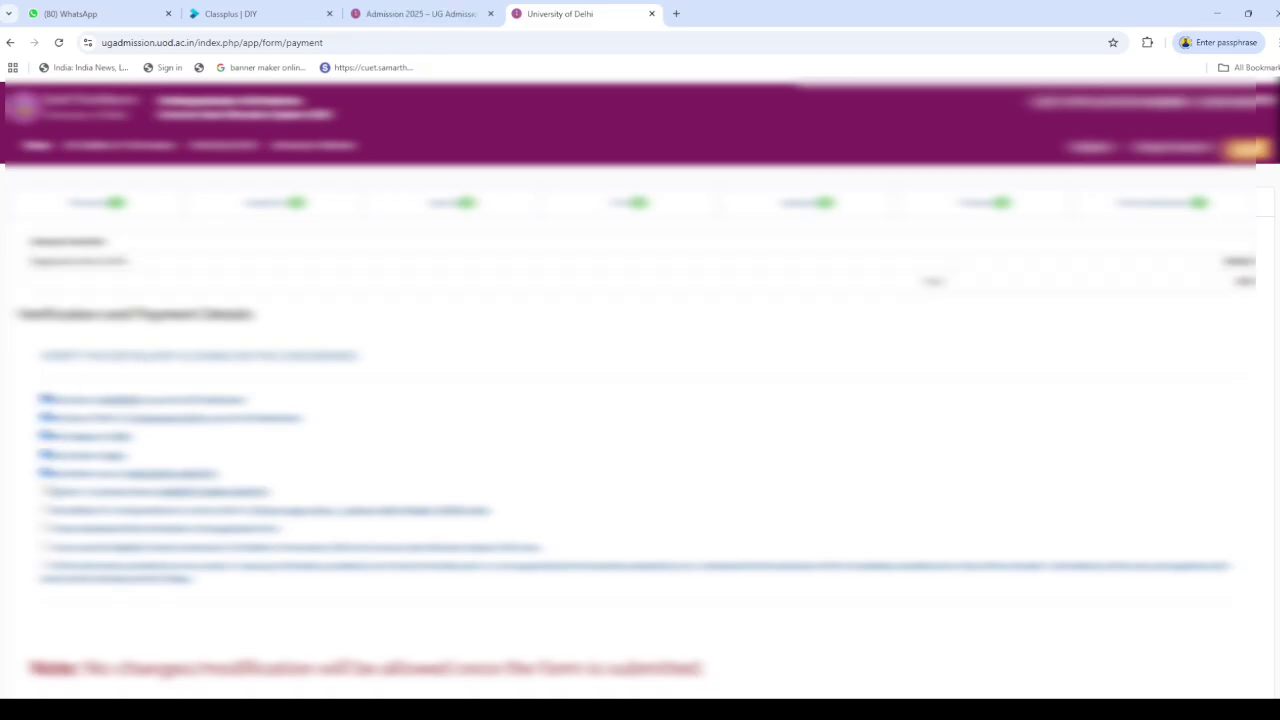
{"action": "left_click", "coordinate": [46, 491]}
{"action": "left_click", "coordinate": [46, 510]}
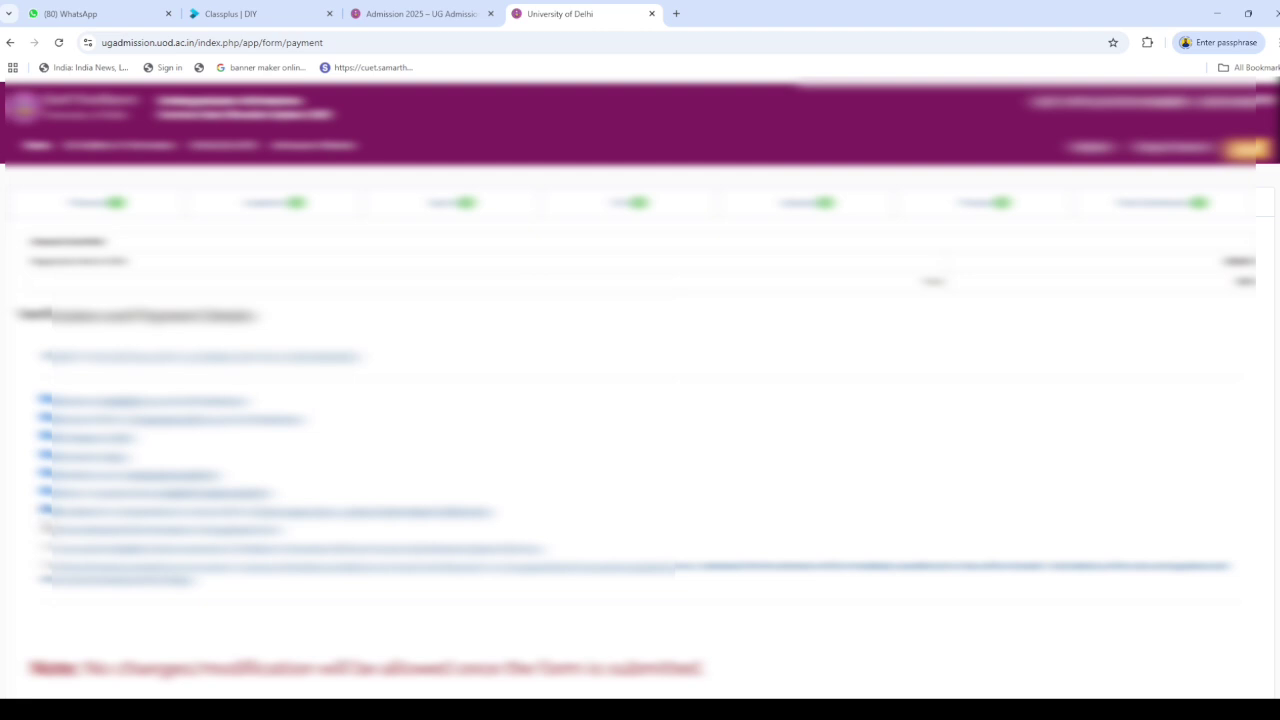
{"action": "left_click", "coordinate": [46, 529]}
{"action": "left_click", "coordinate": [46, 547]}
{"action": "left_click", "coordinate": [46, 566]}
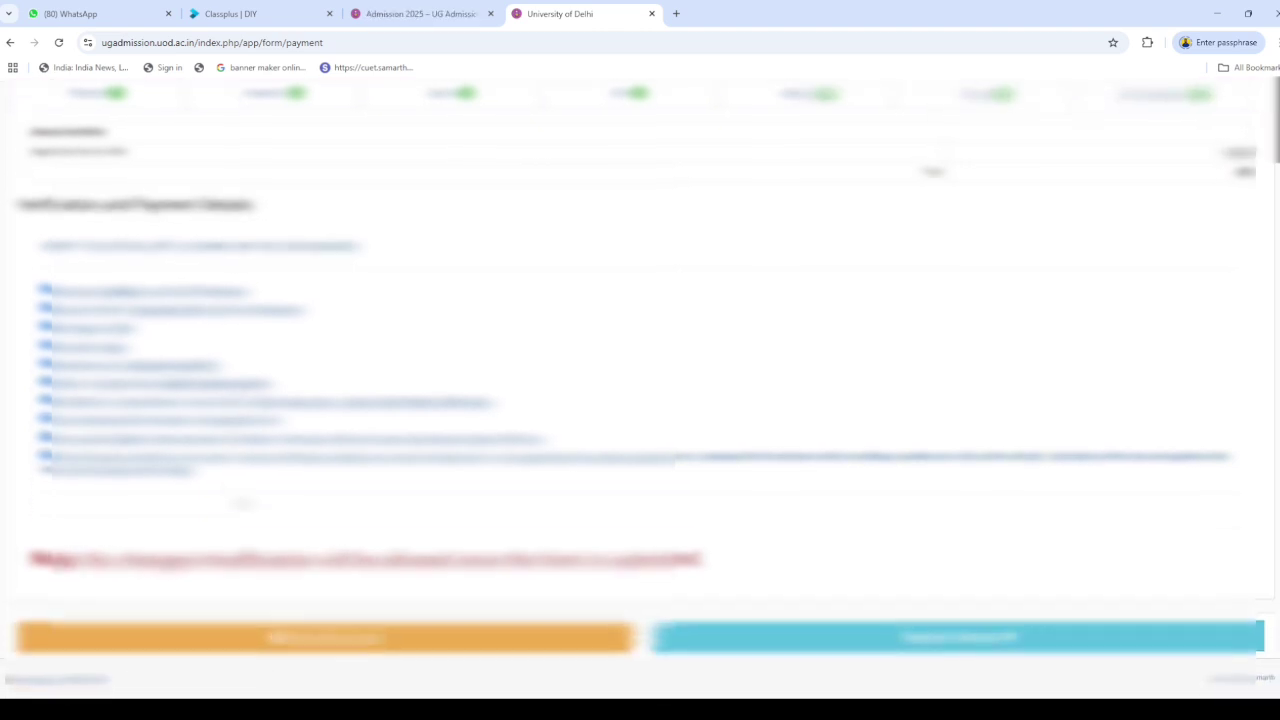
{"action": "scroll", "coordinate": [200, 545], "scroll_direction": "down", "scroll_amount": 2}
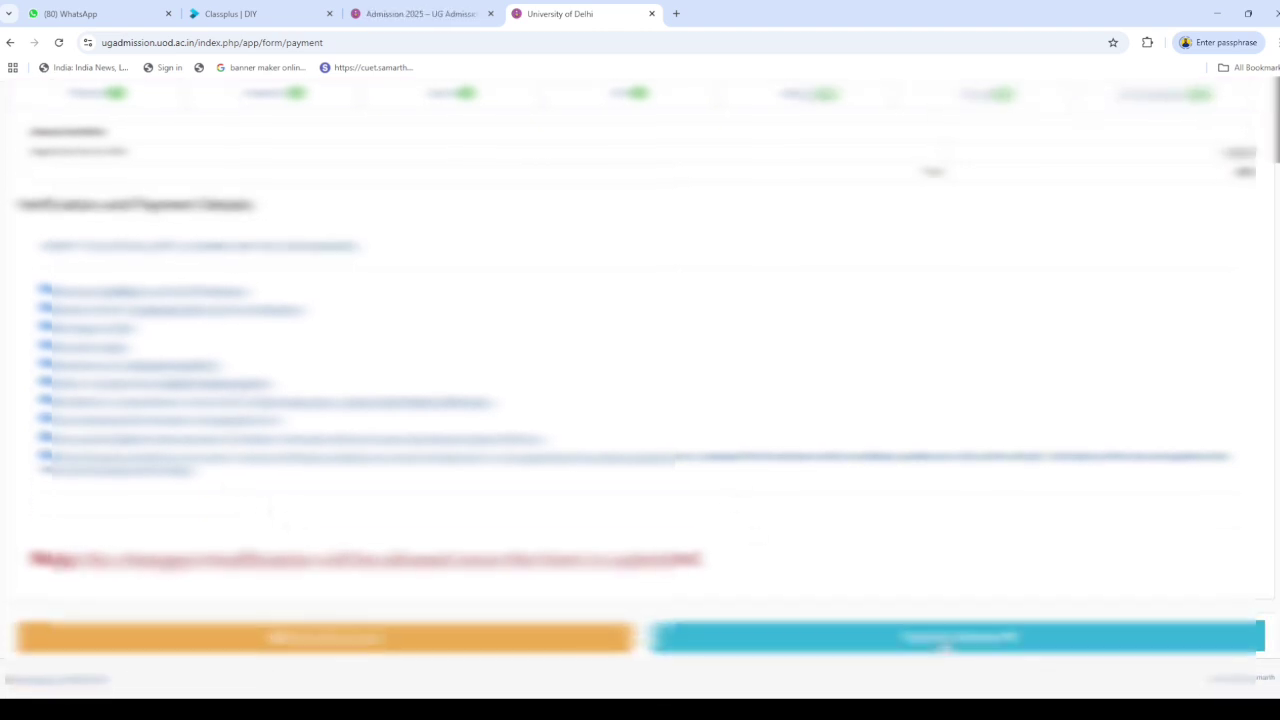
{"action": "left_click", "coordinate": [940, 640]}
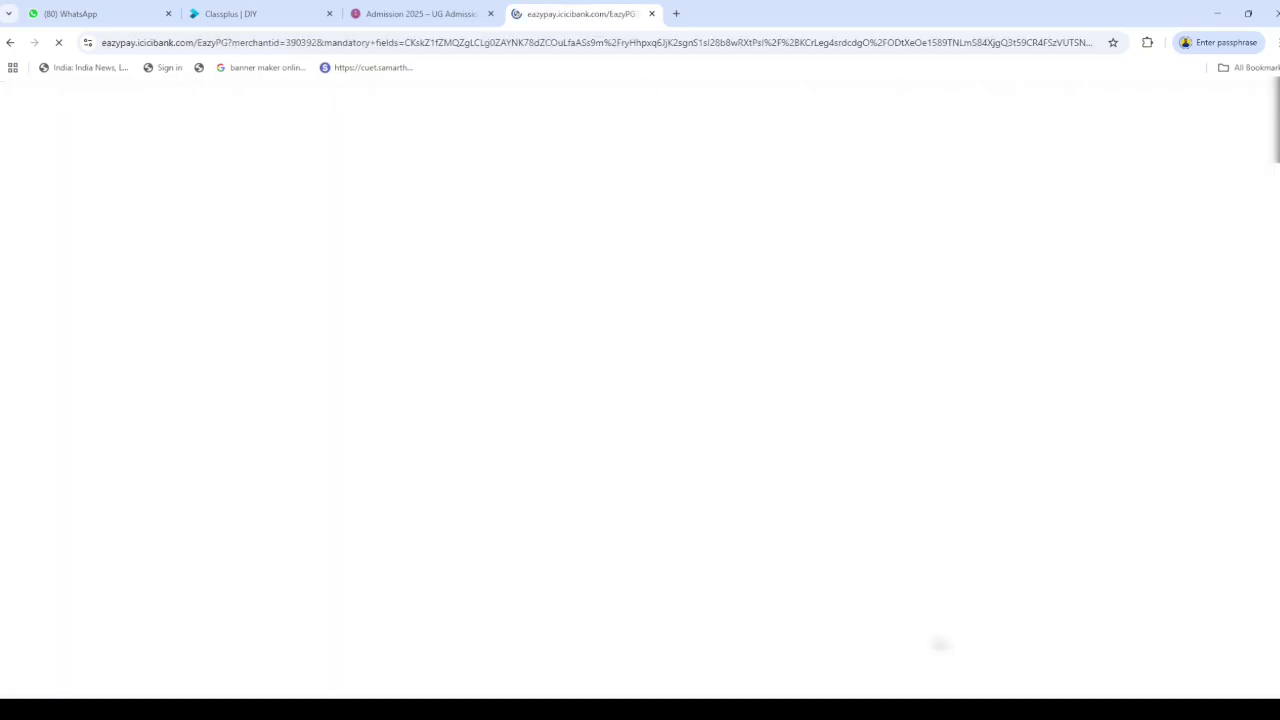